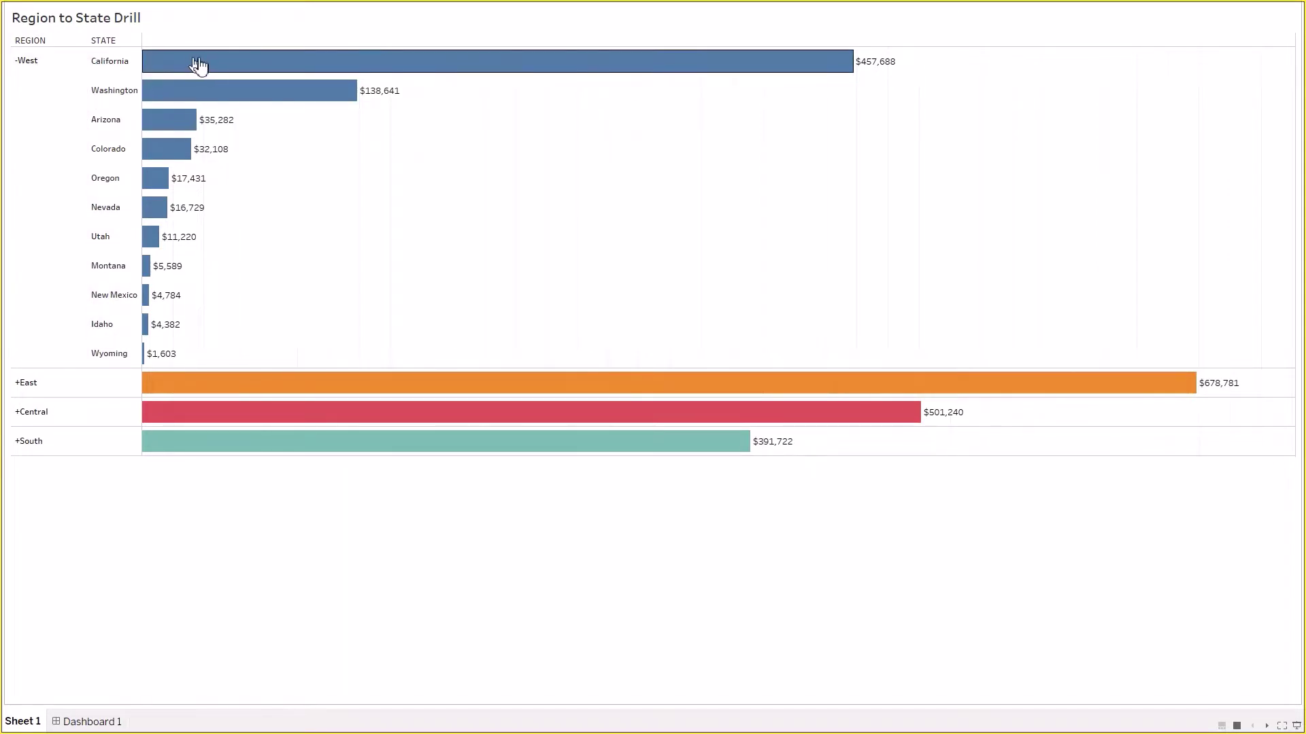
Expand the East, Central and South region bars into their individual state bars
mouse_move(183, 132)
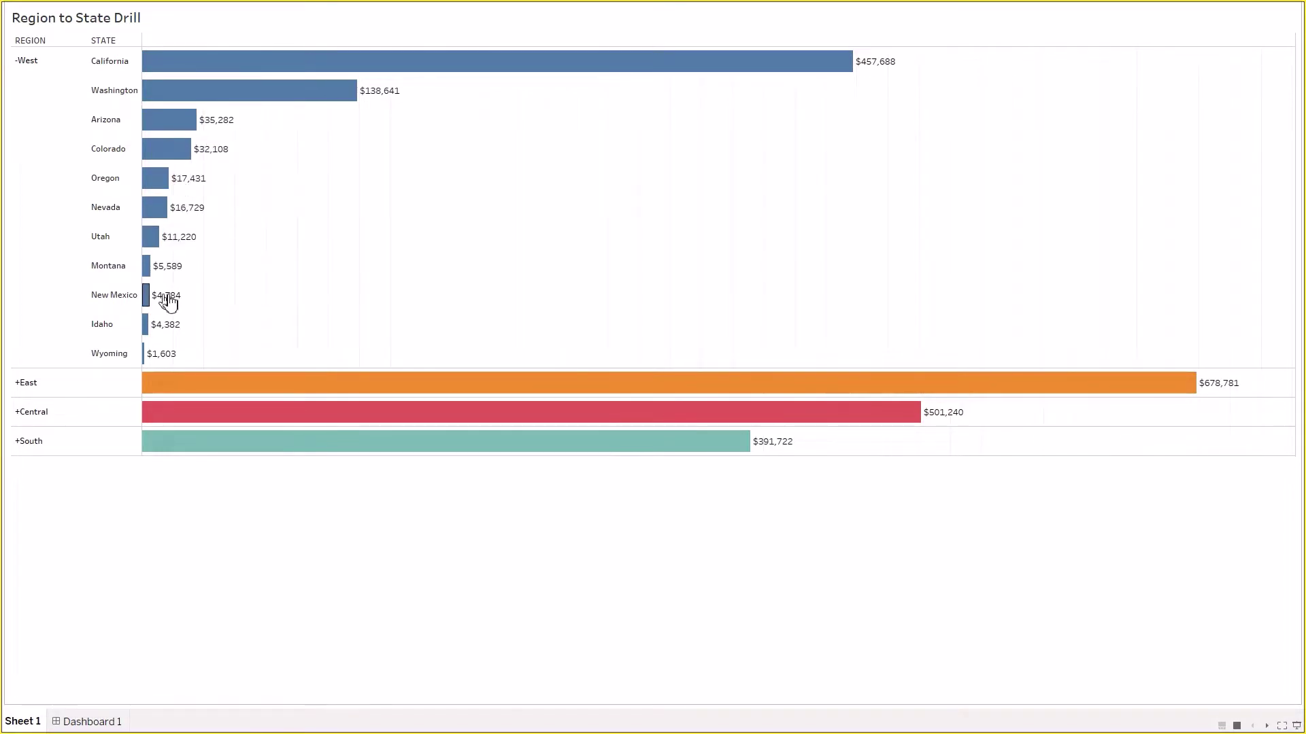
click(36, 387)
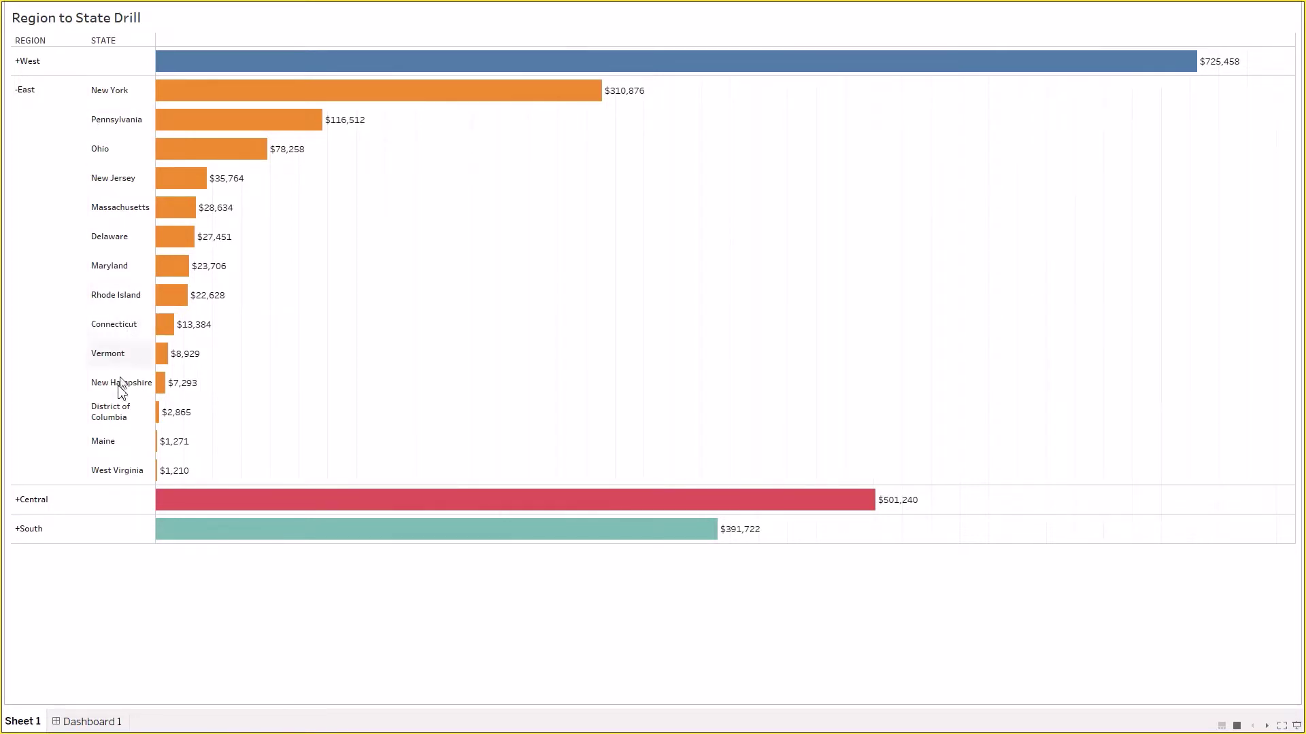
click(25, 504)
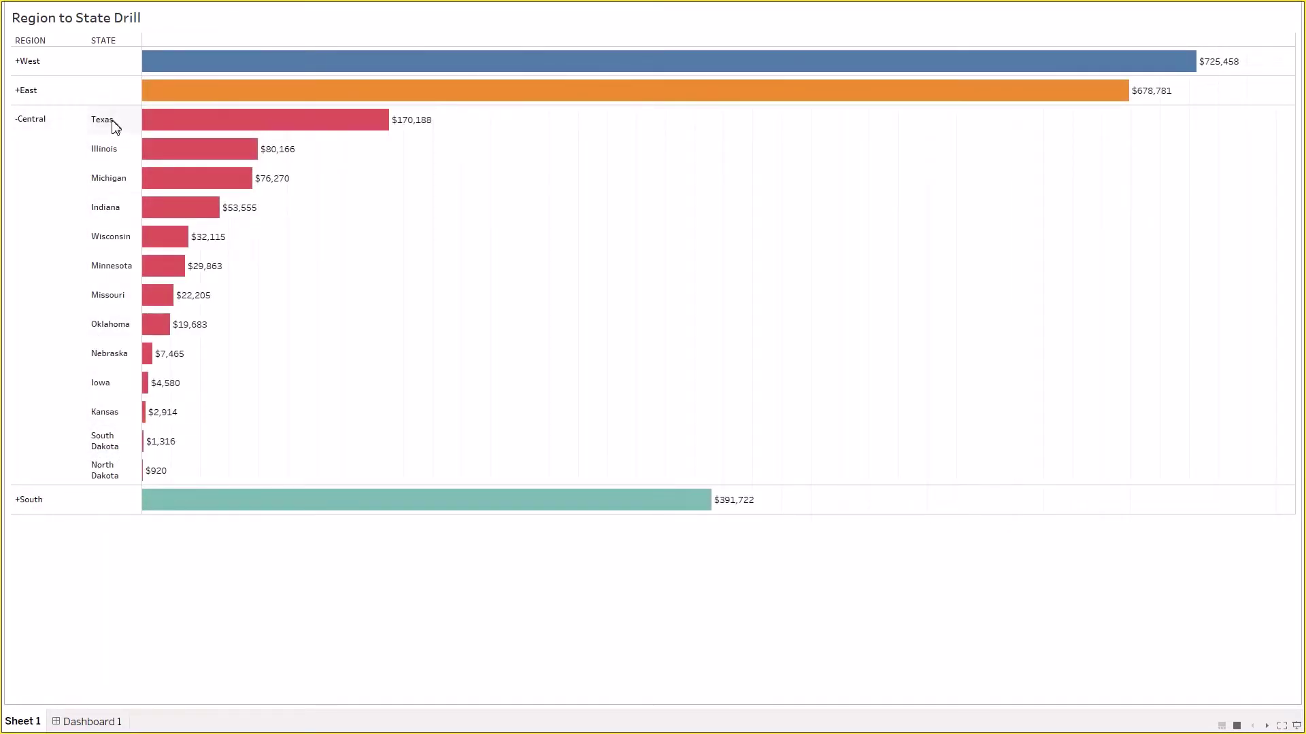
click(42, 503)
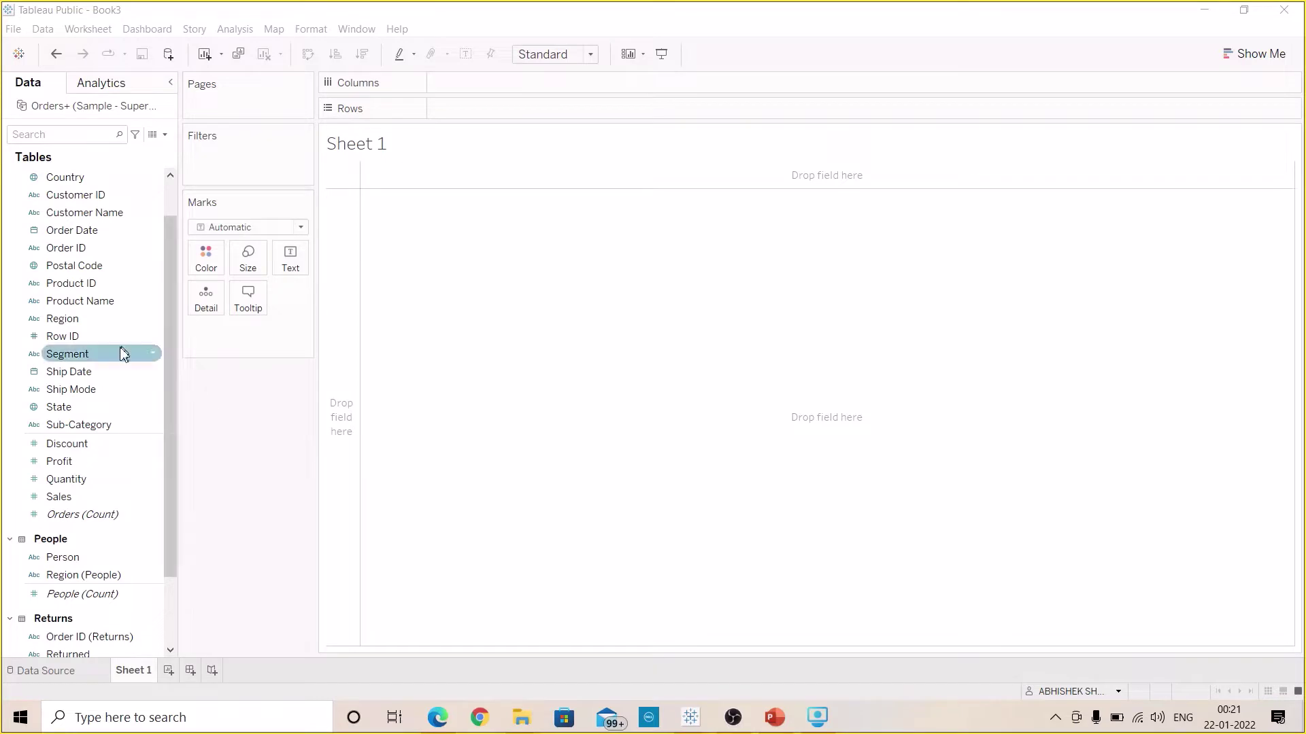
Place Region and State on Rows and add SUM(Sales) to the view
drag(71, 327, 505, 293)
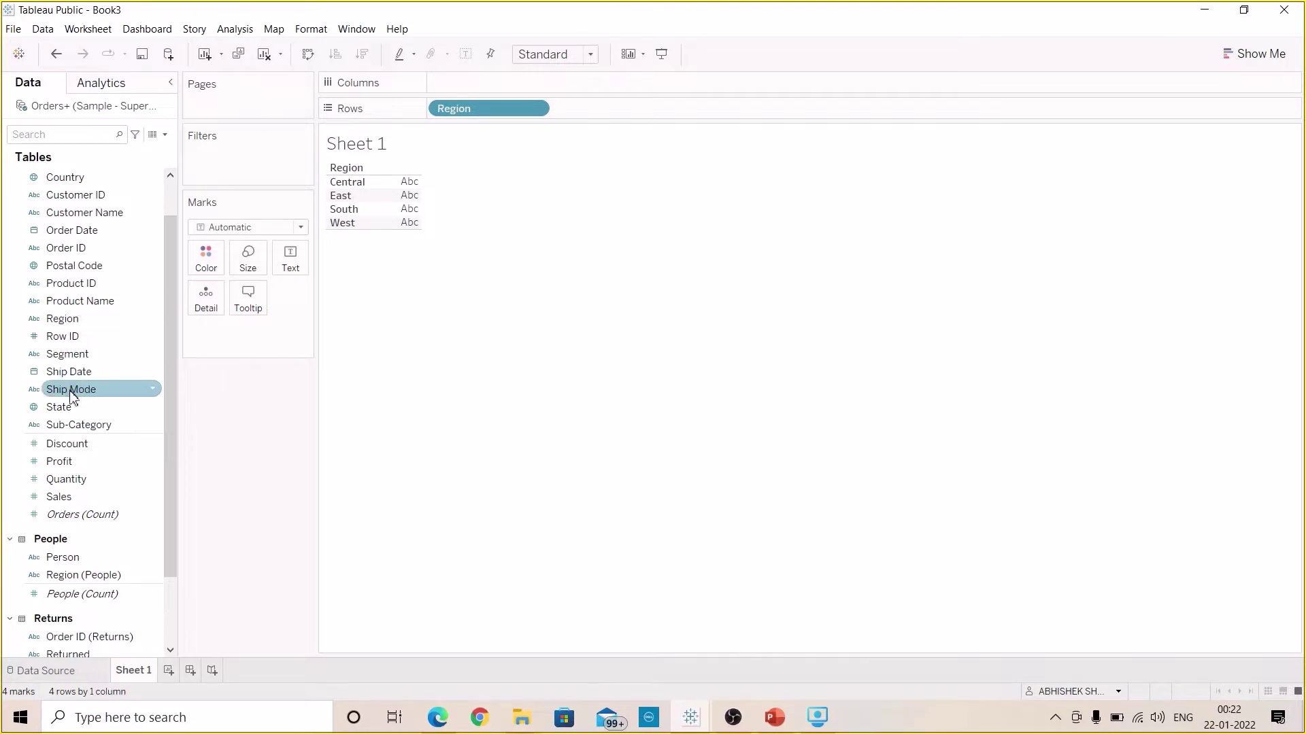
drag(83, 408, 612, 117)
click(102, 515)
drag(76, 497, 510, 415)
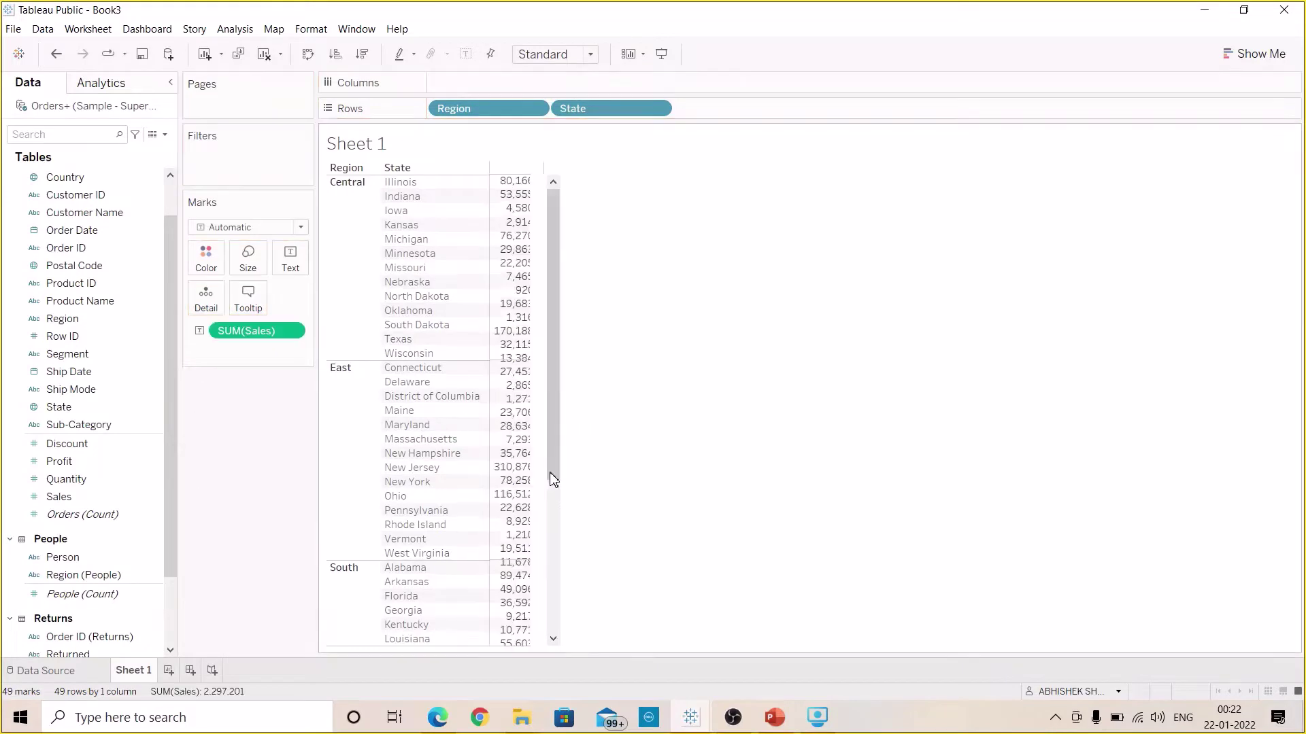
Turn the table into a horizontal bar chart using Show Me
click(1269, 62)
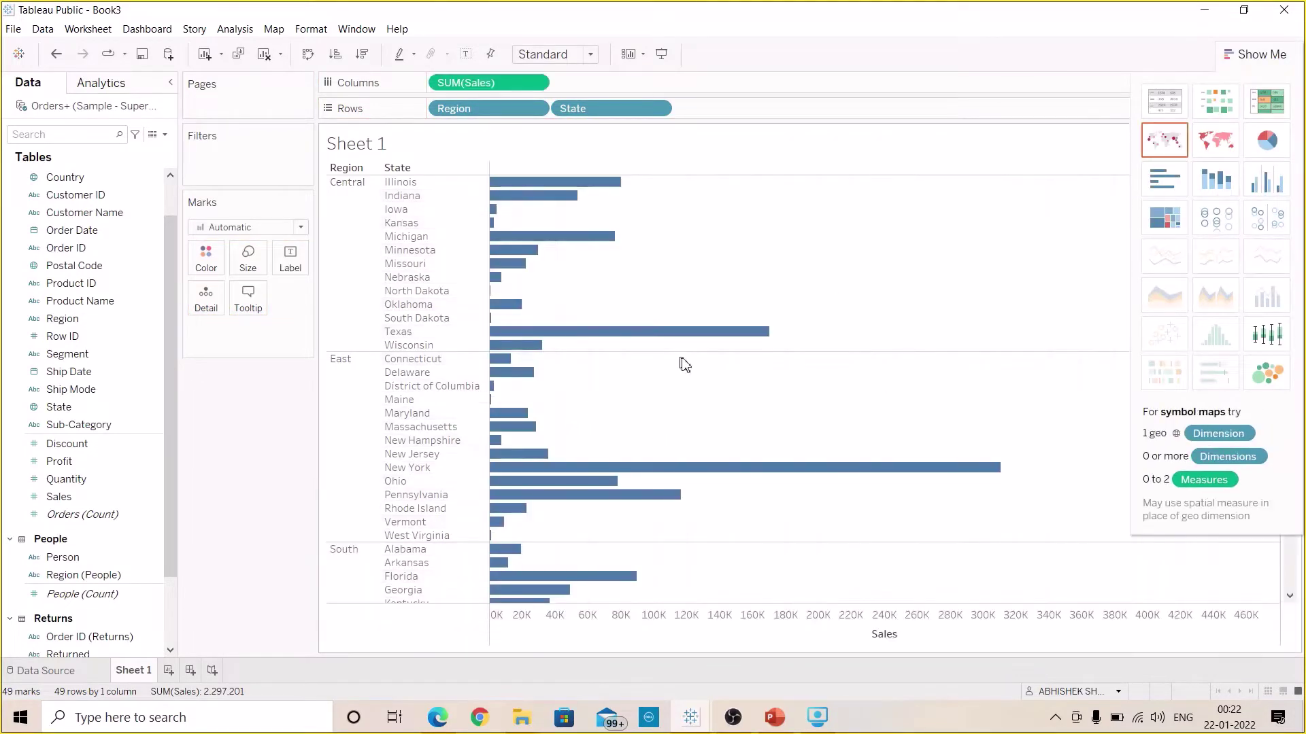
click(1257, 54)
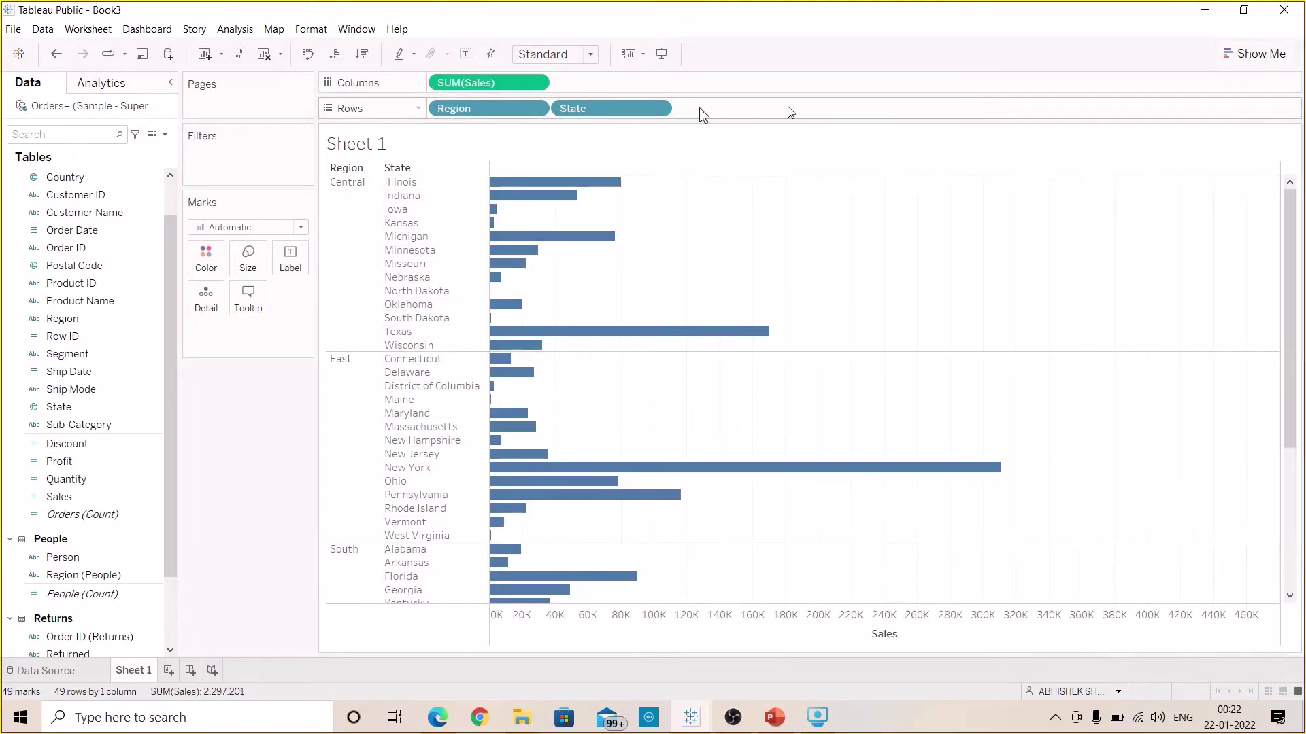
click(657, 109)
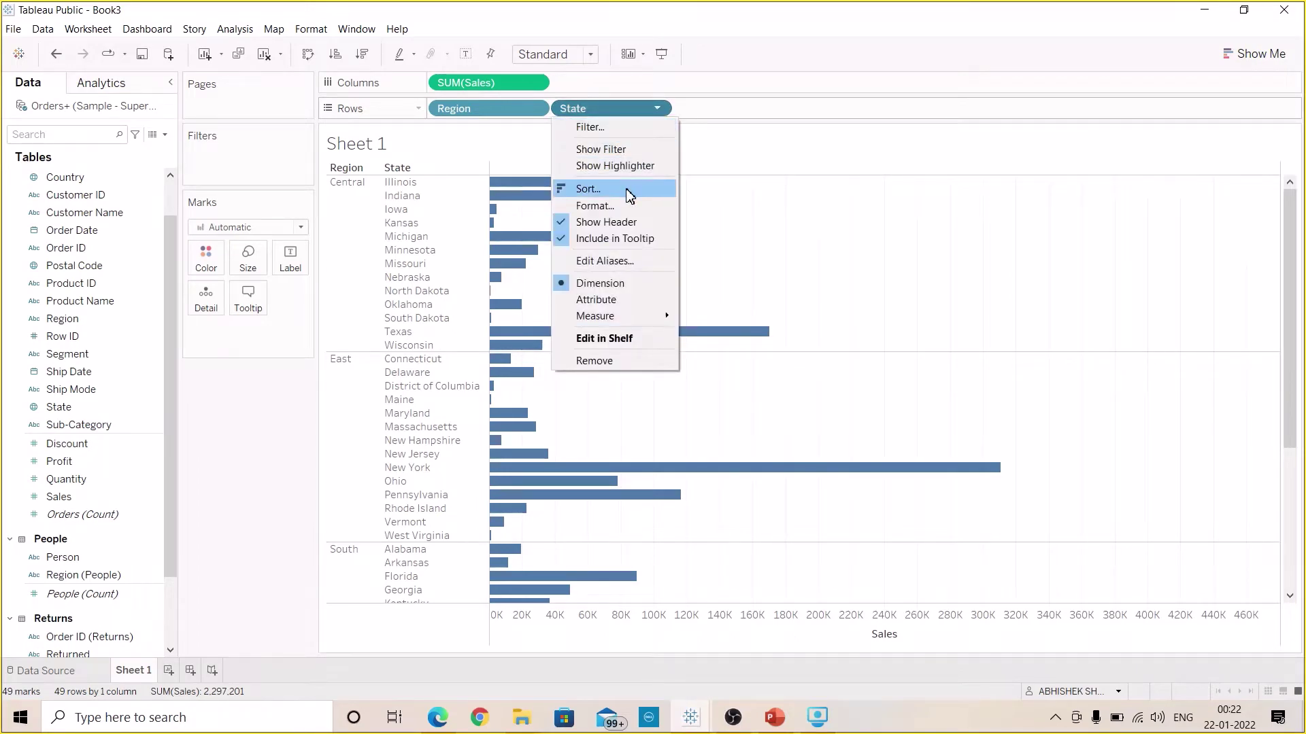
Sort the State pill by the Sales field, Sum, in descending order
click(629, 194)
click(590, 309)
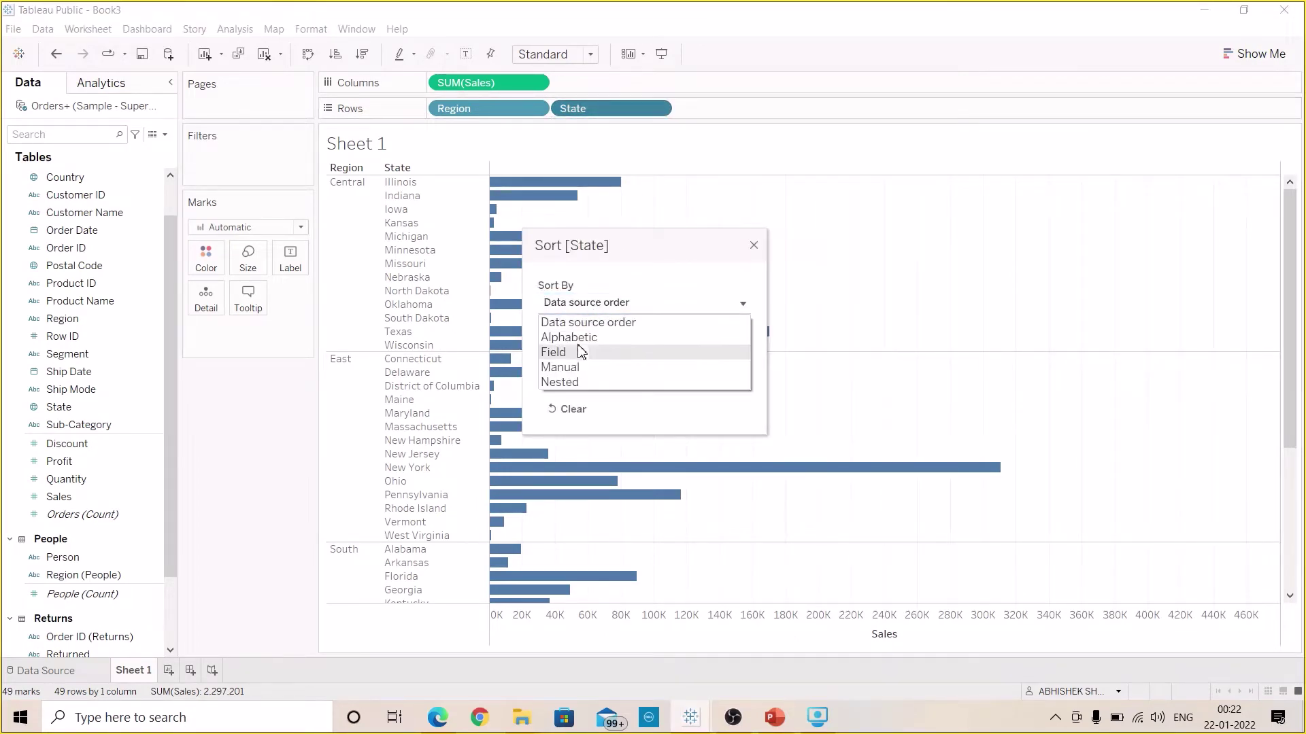
click(585, 351)
click(568, 371)
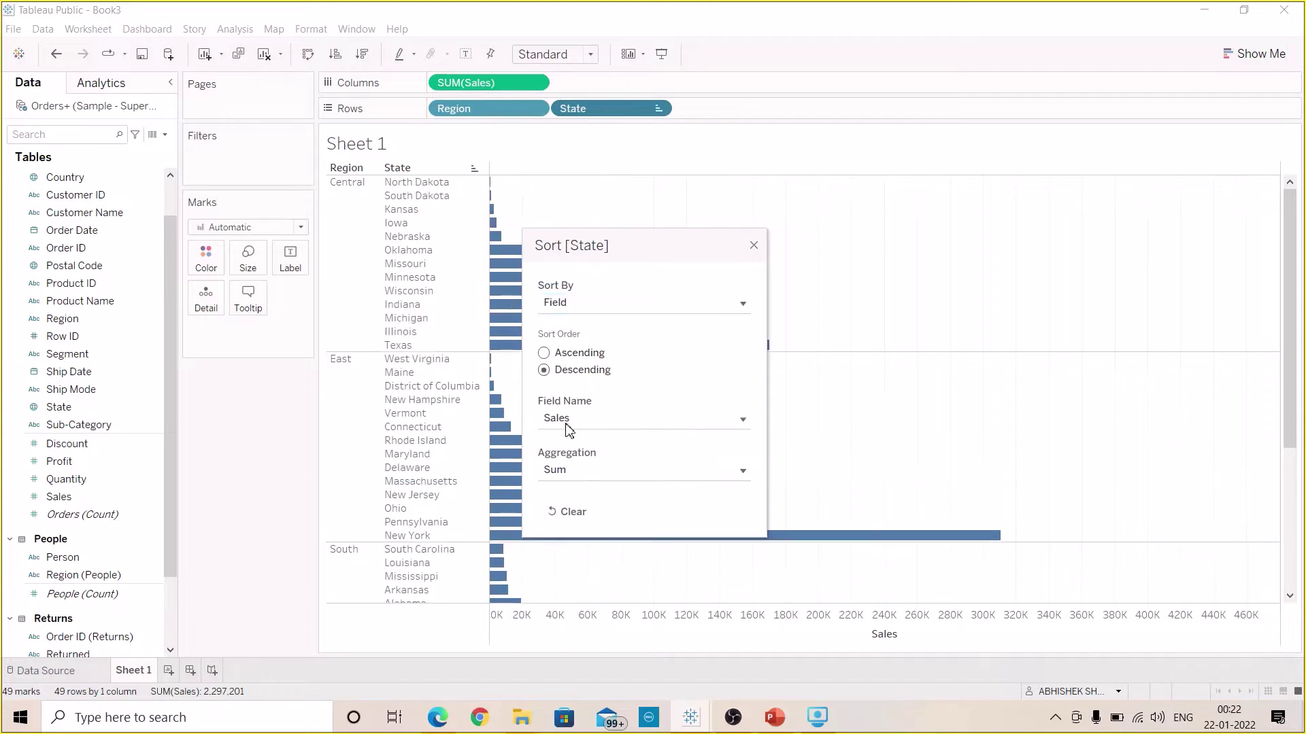
click(754, 245)
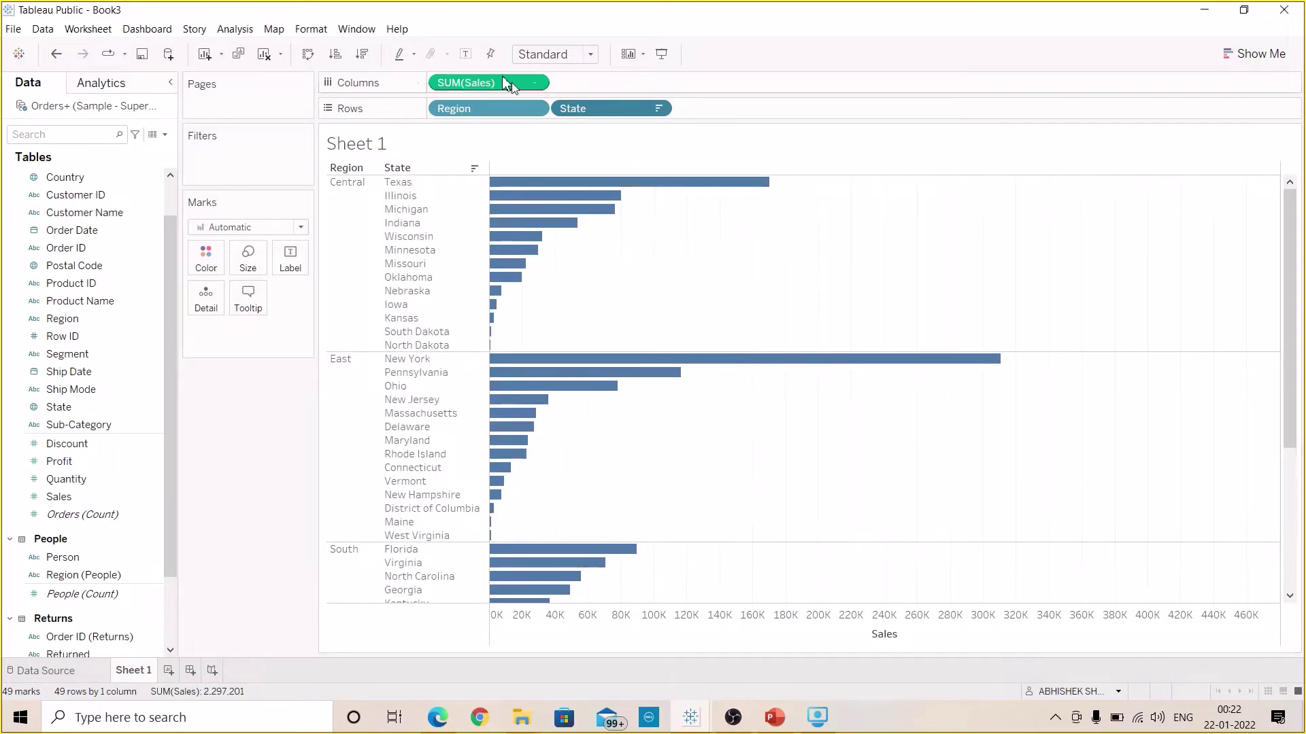
Sort the Region pill by the Sales field, Sum, in descending order
click(535, 109)
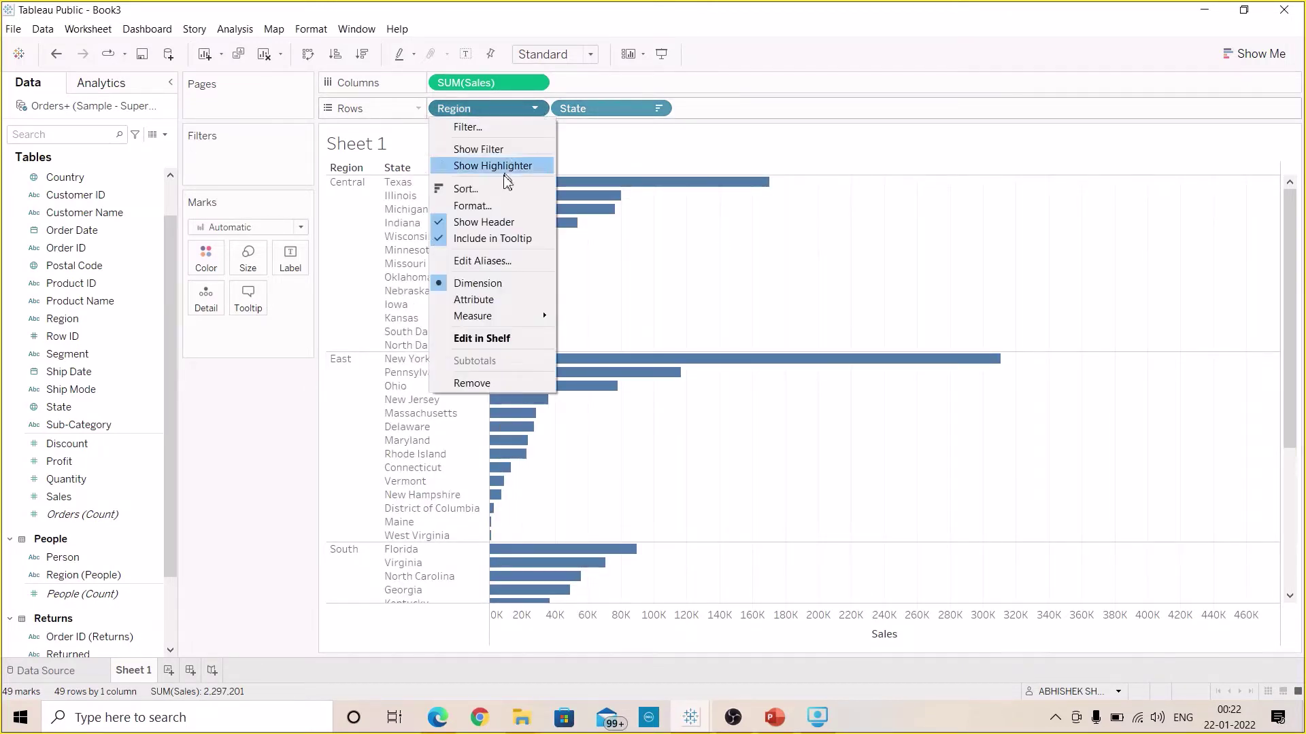
click(466, 189)
click(583, 370)
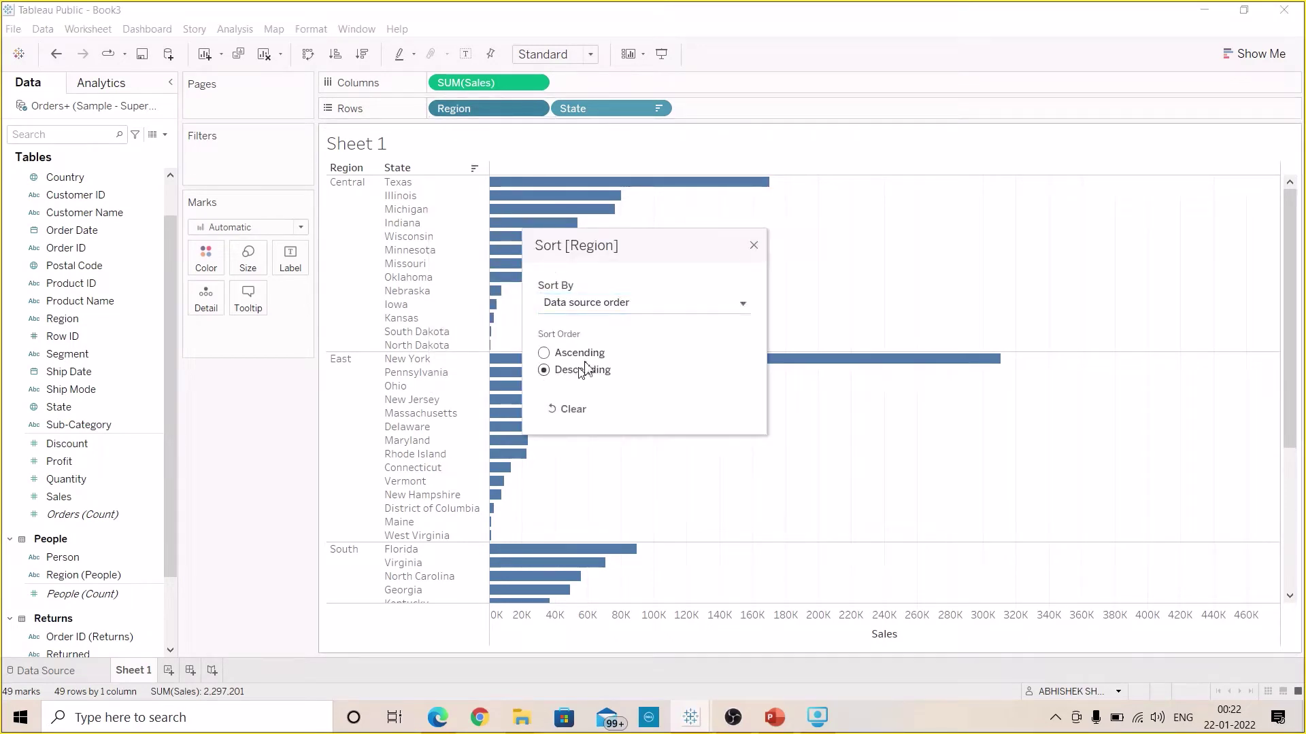
click(653, 304)
click(590, 355)
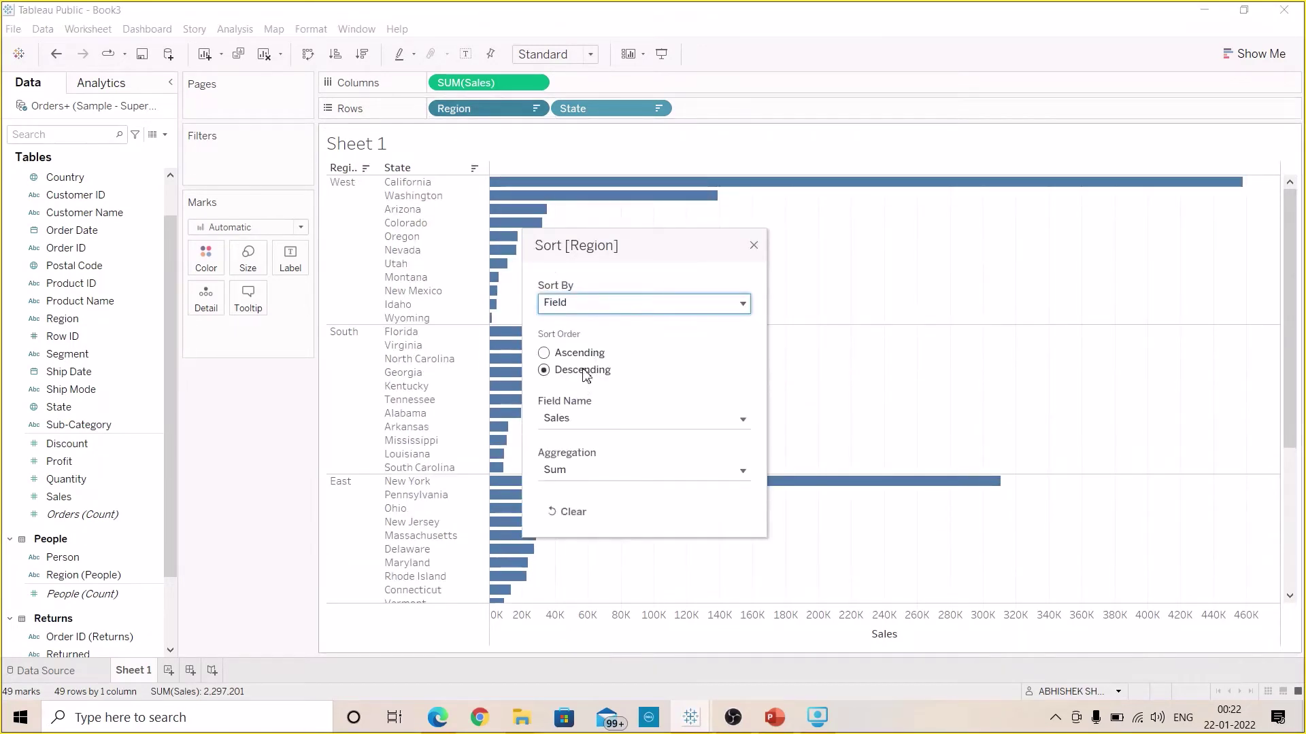
click(753, 245)
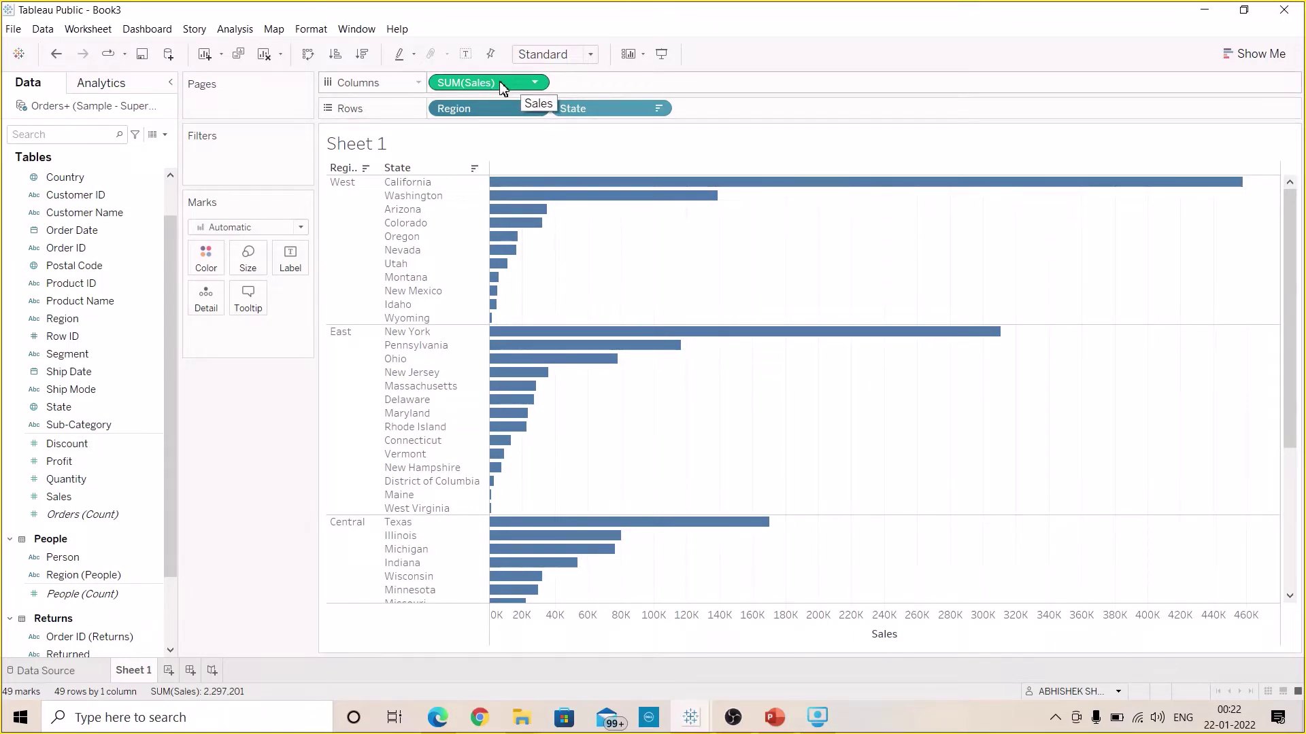
Label the bars with SUM(Sales) formatted as custom currency with '$' prefix and 0 decimals
drag(500, 87, 303, 361)
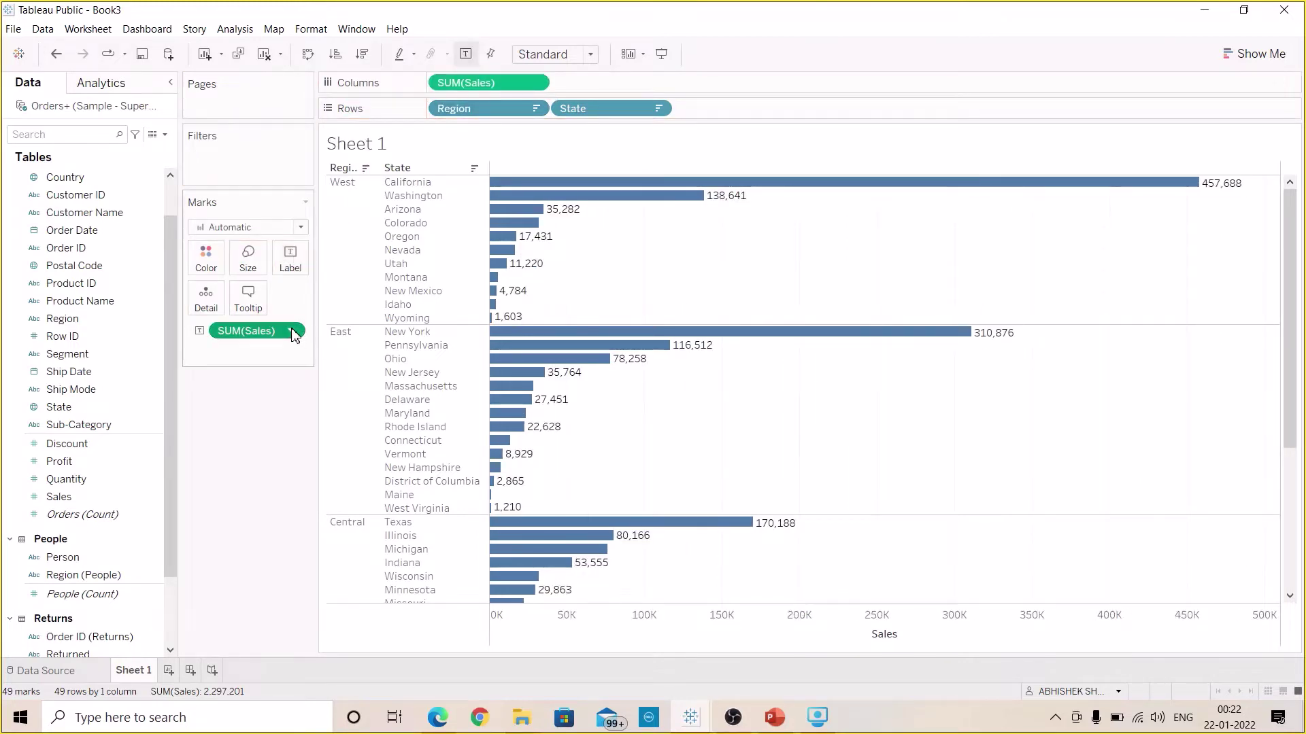
click(296, 330)
click(271, 394)
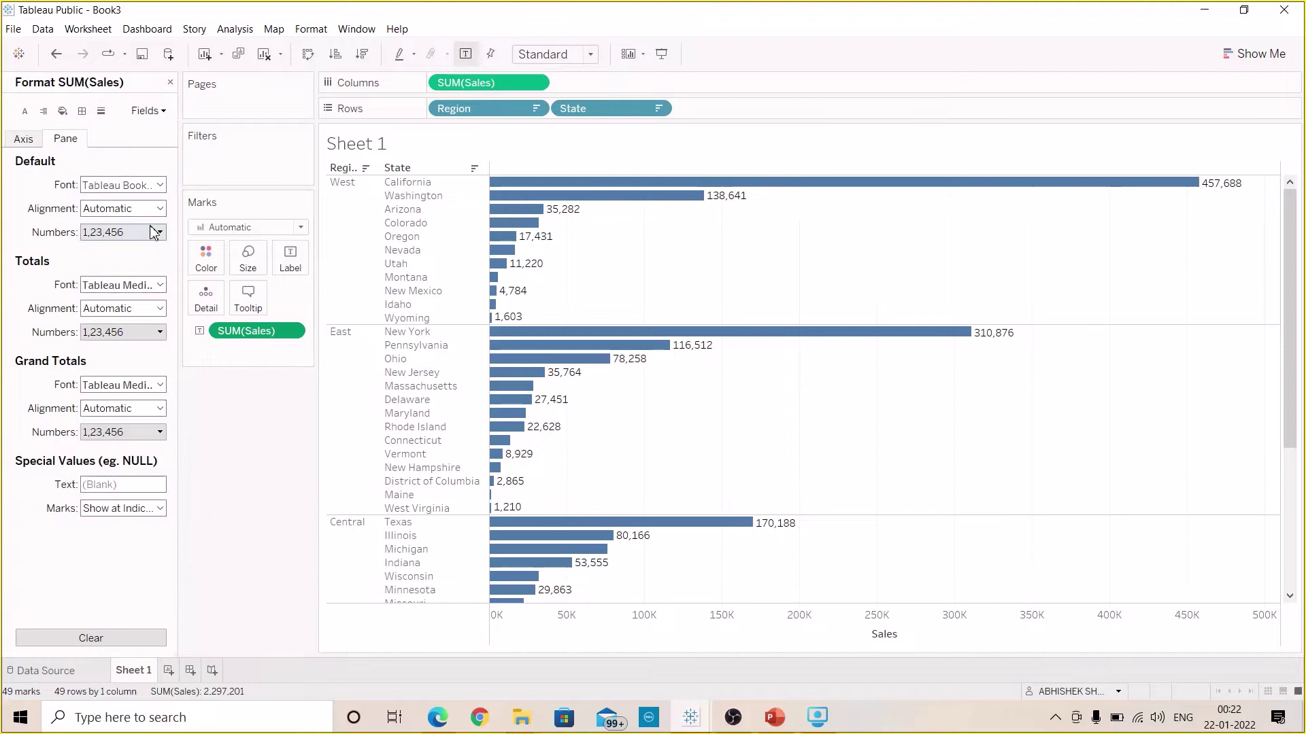
click(158, 232)
click(138, 302)
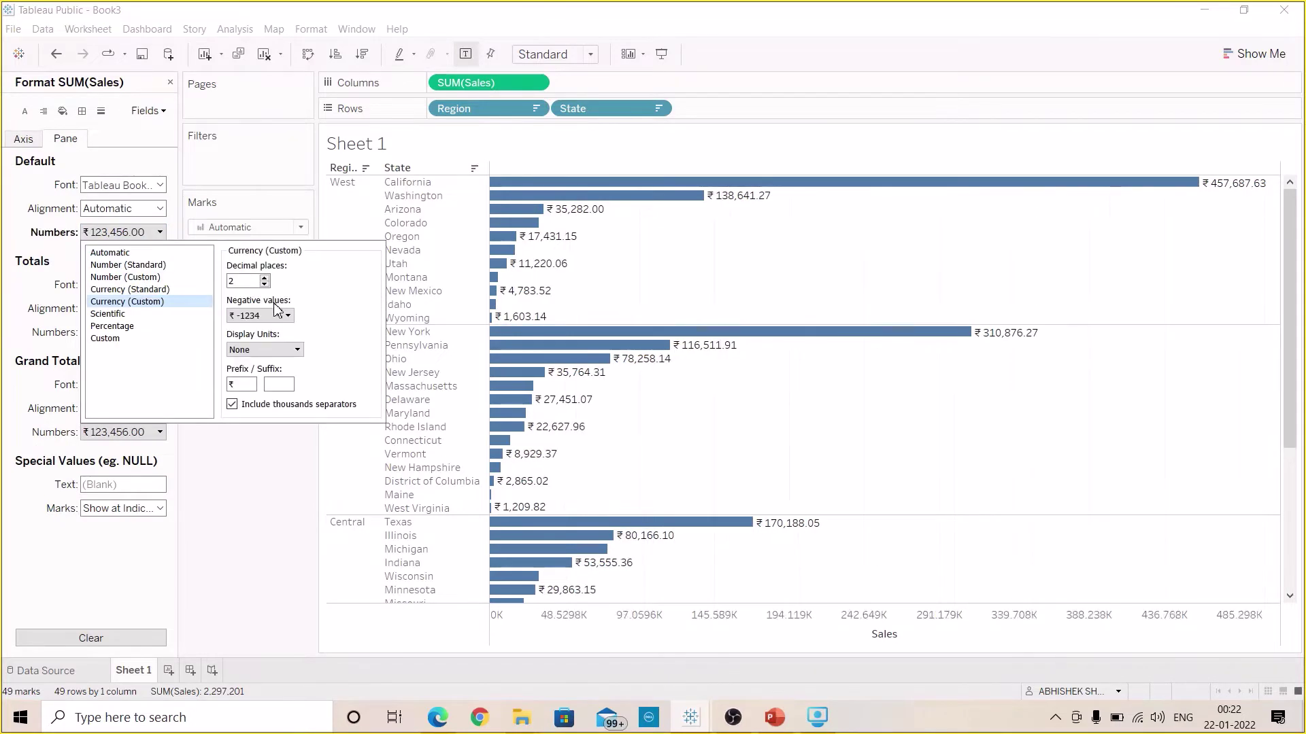
click(265, 284)
click(265, 284)
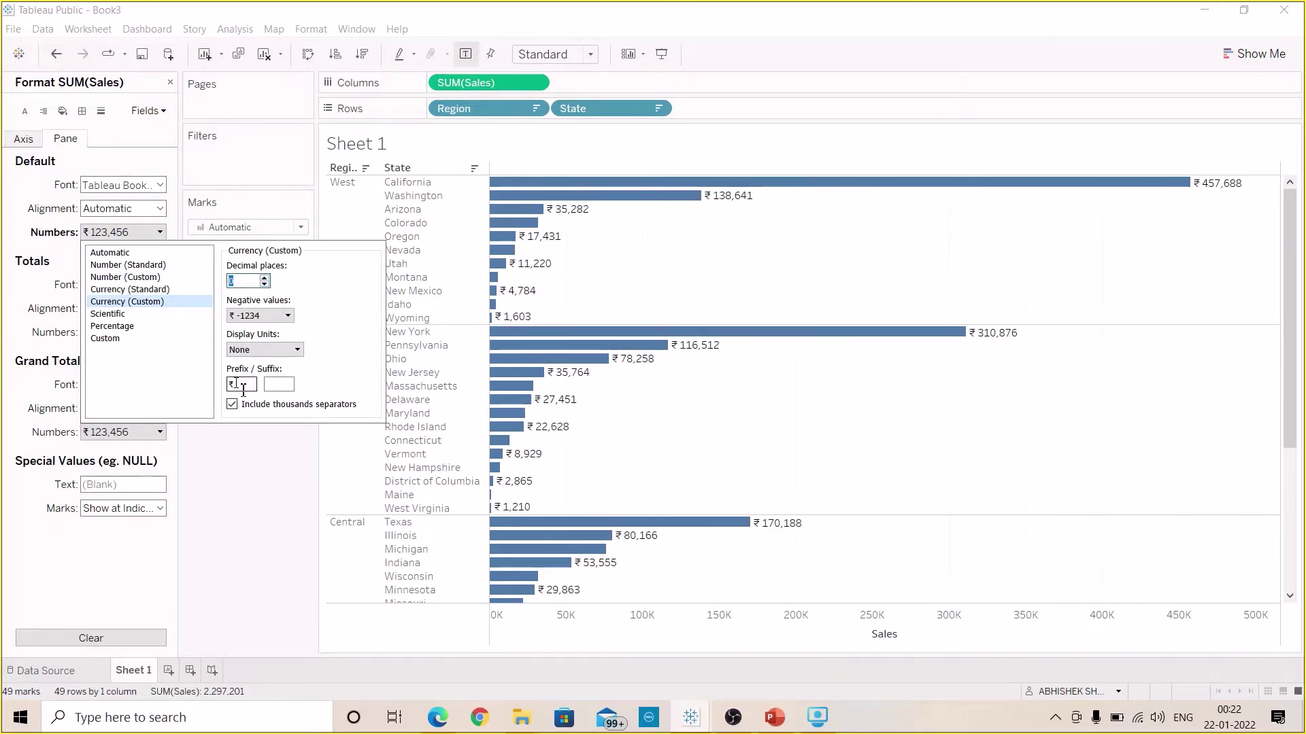
text($)
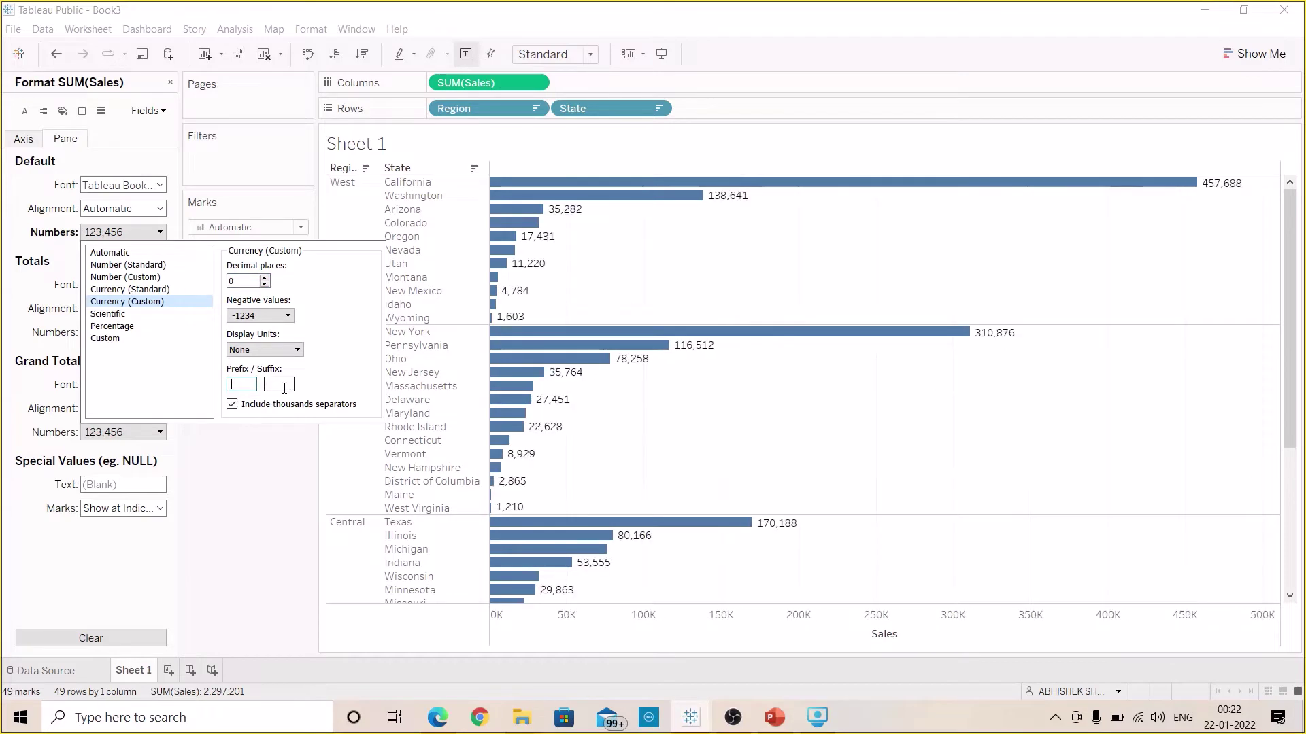
click(274, 515)
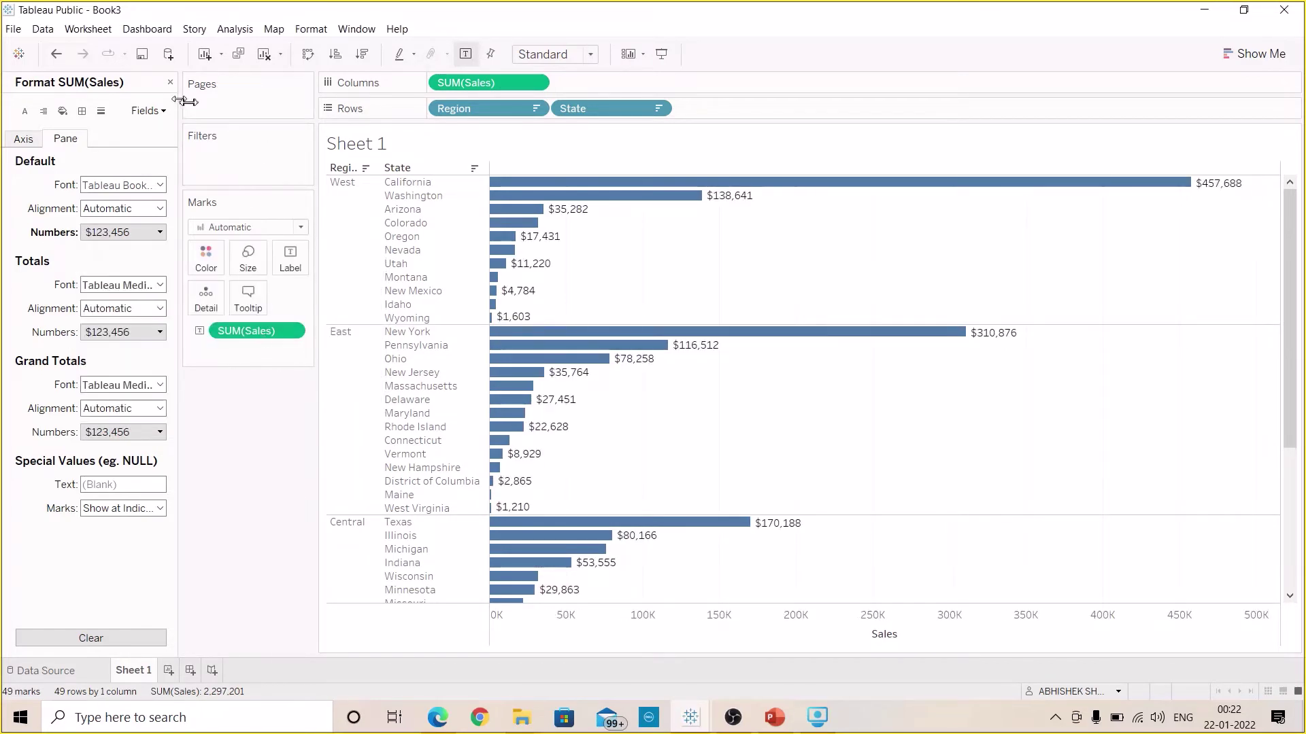
click(170, 82)
Set the bar label font size to 8
click(291, 266)
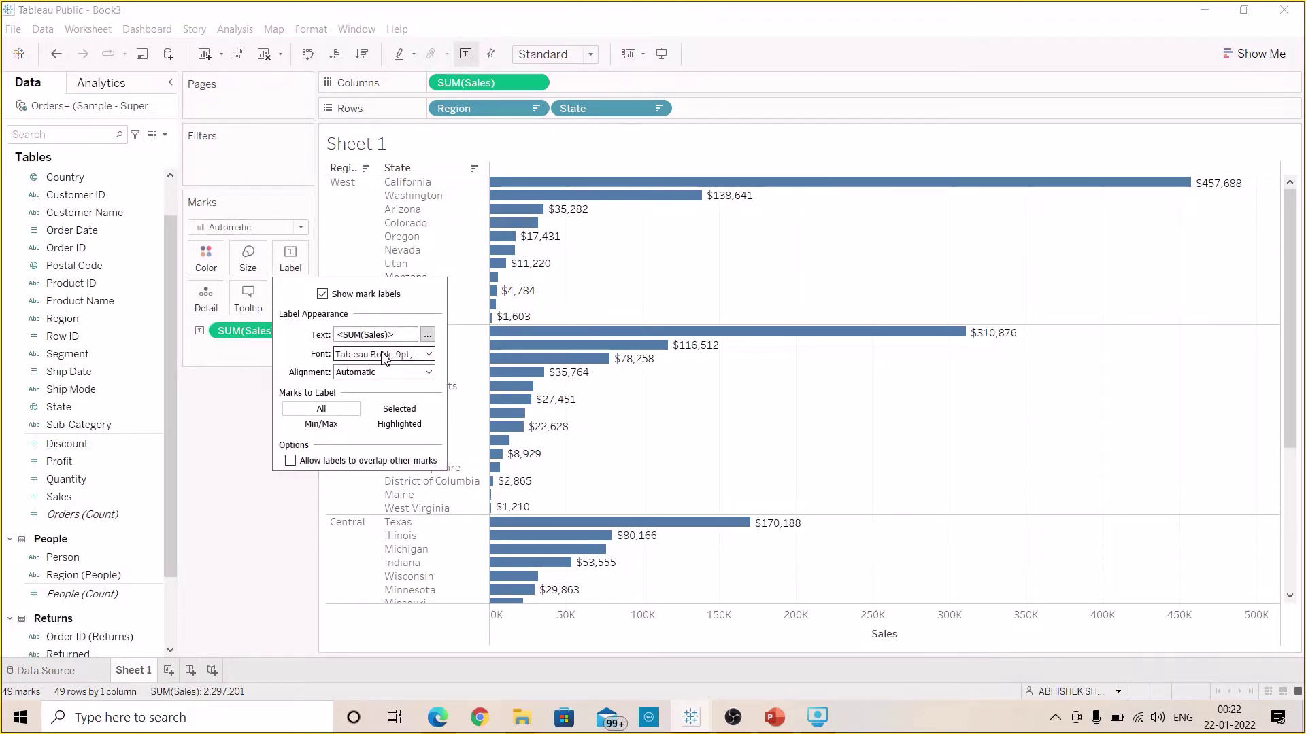
click(429, 354)
click(374, 398)
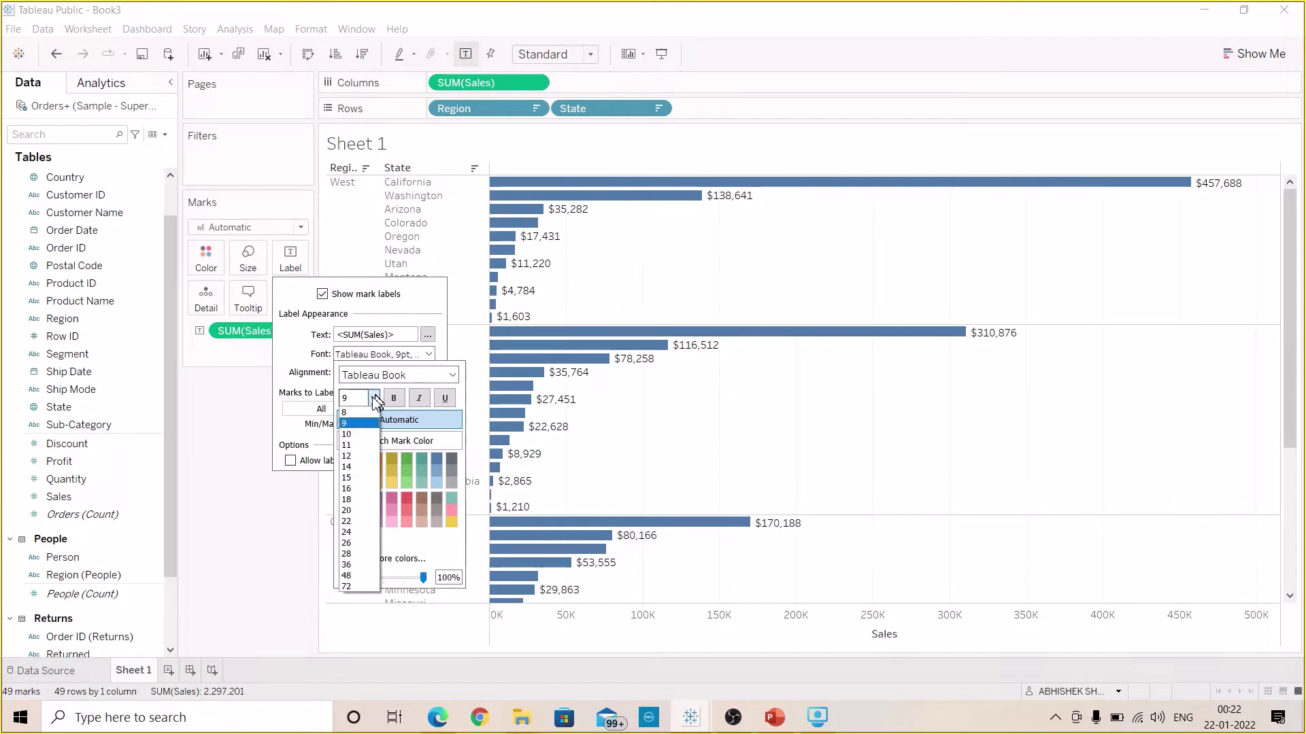
click(348, 421)
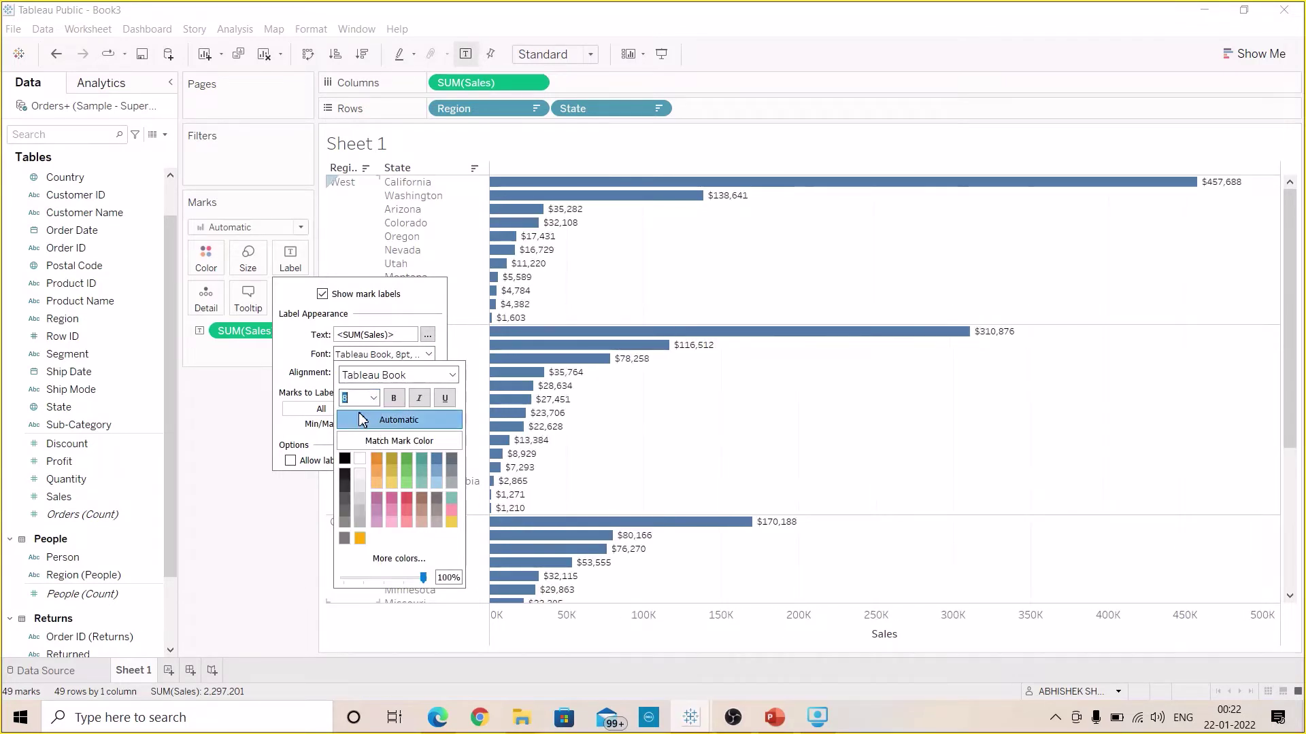
click(271, 514)
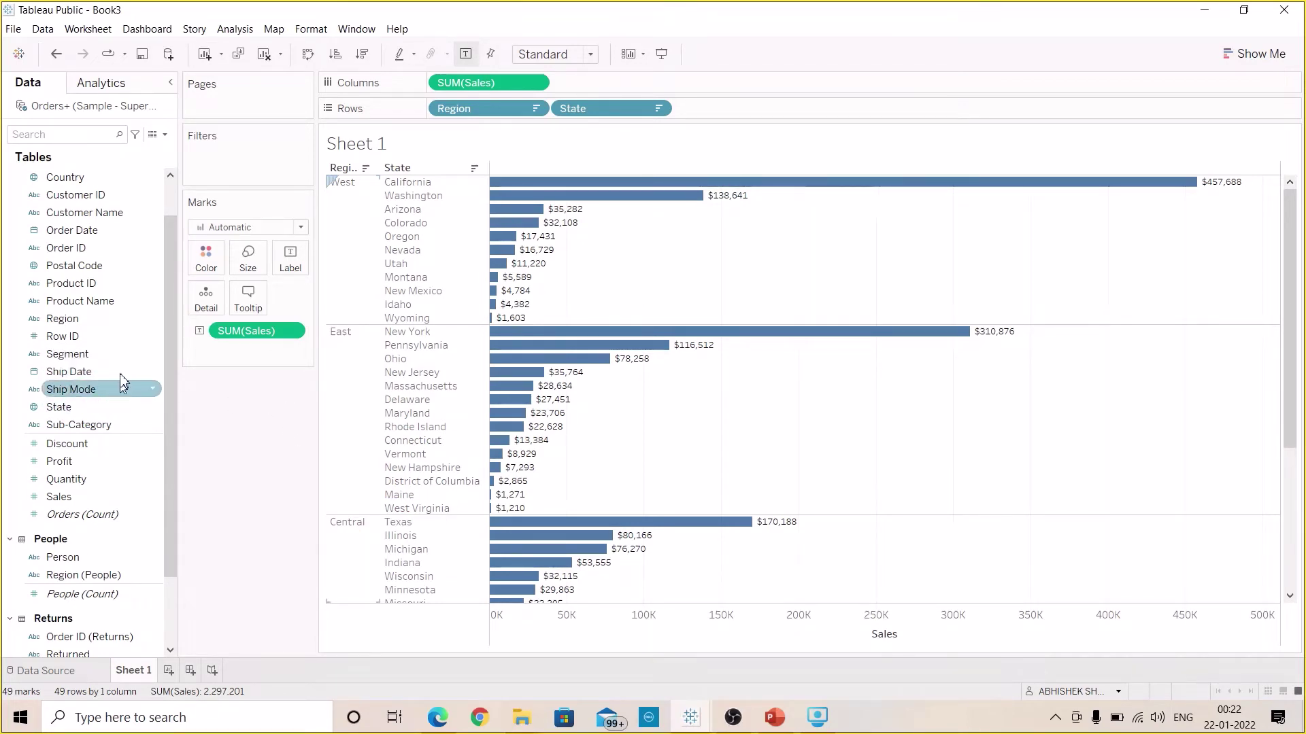
Create a Region Set from the Region field containing only Central
click(130, 320)
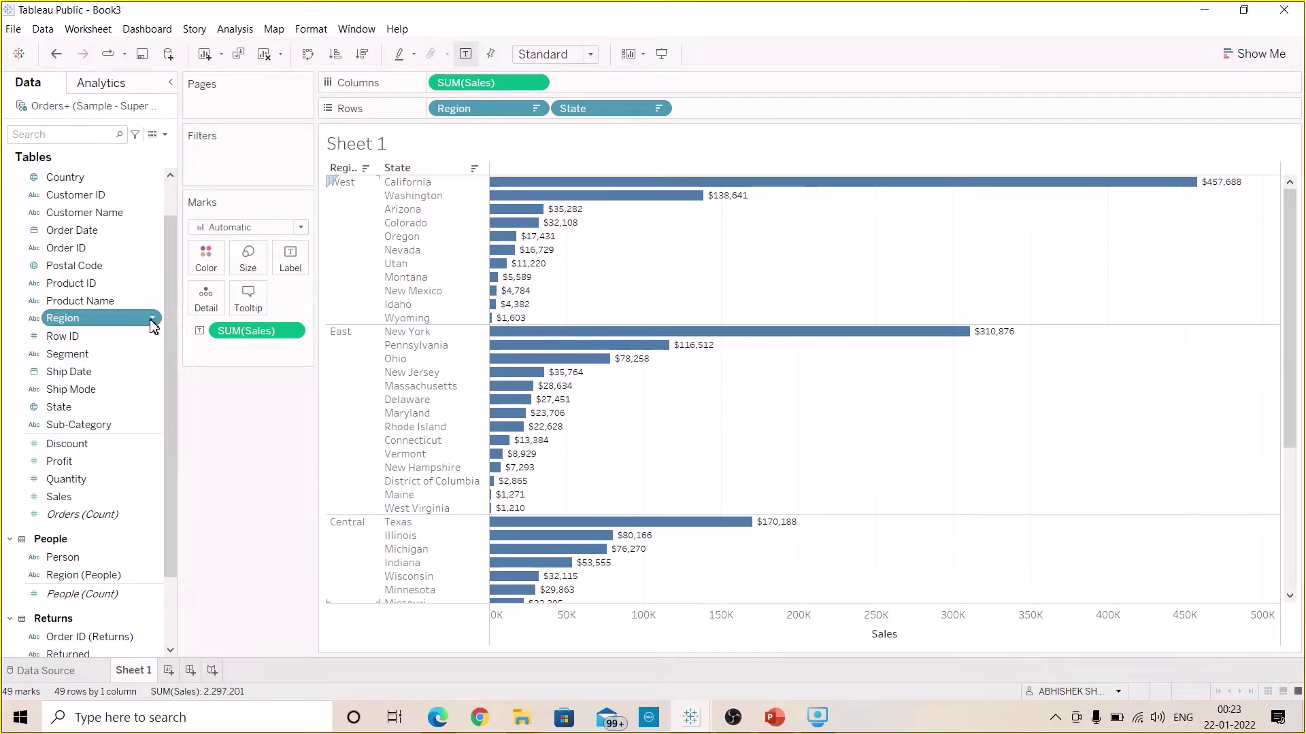
click(152, 320)
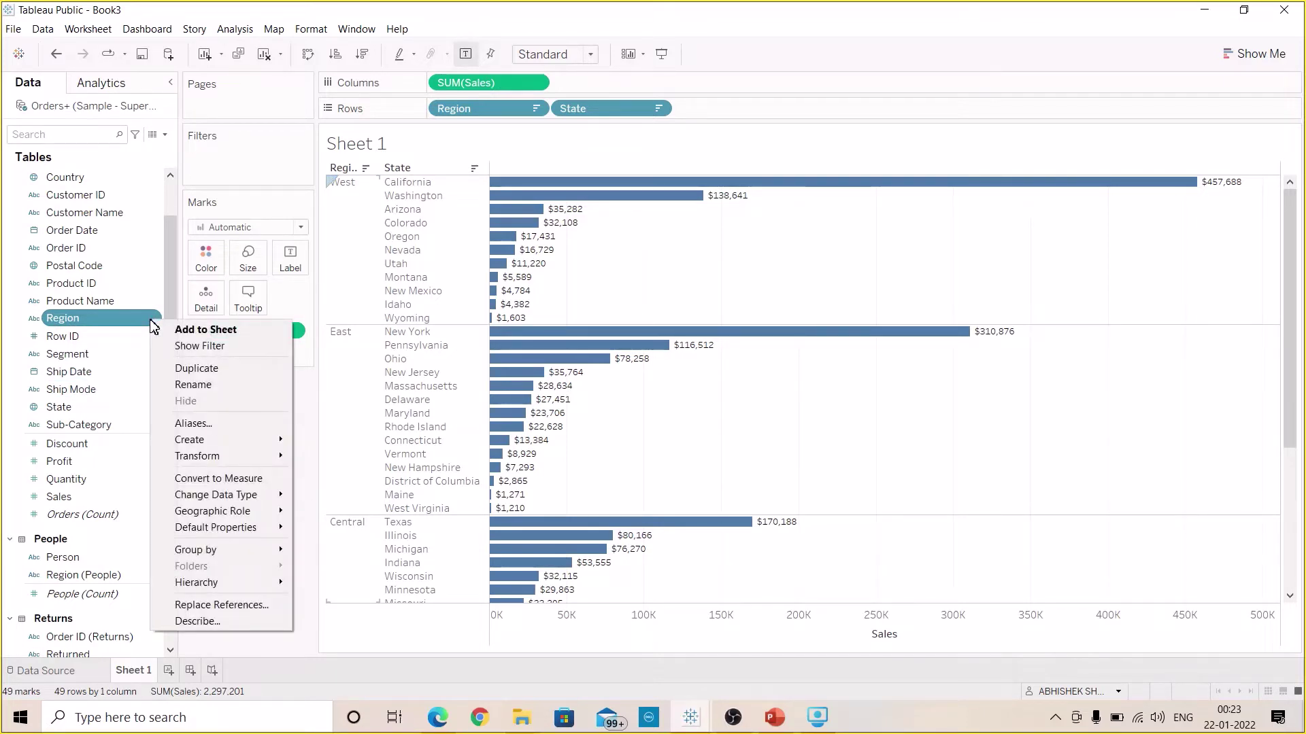
click(146, 321)
click(147, 321)
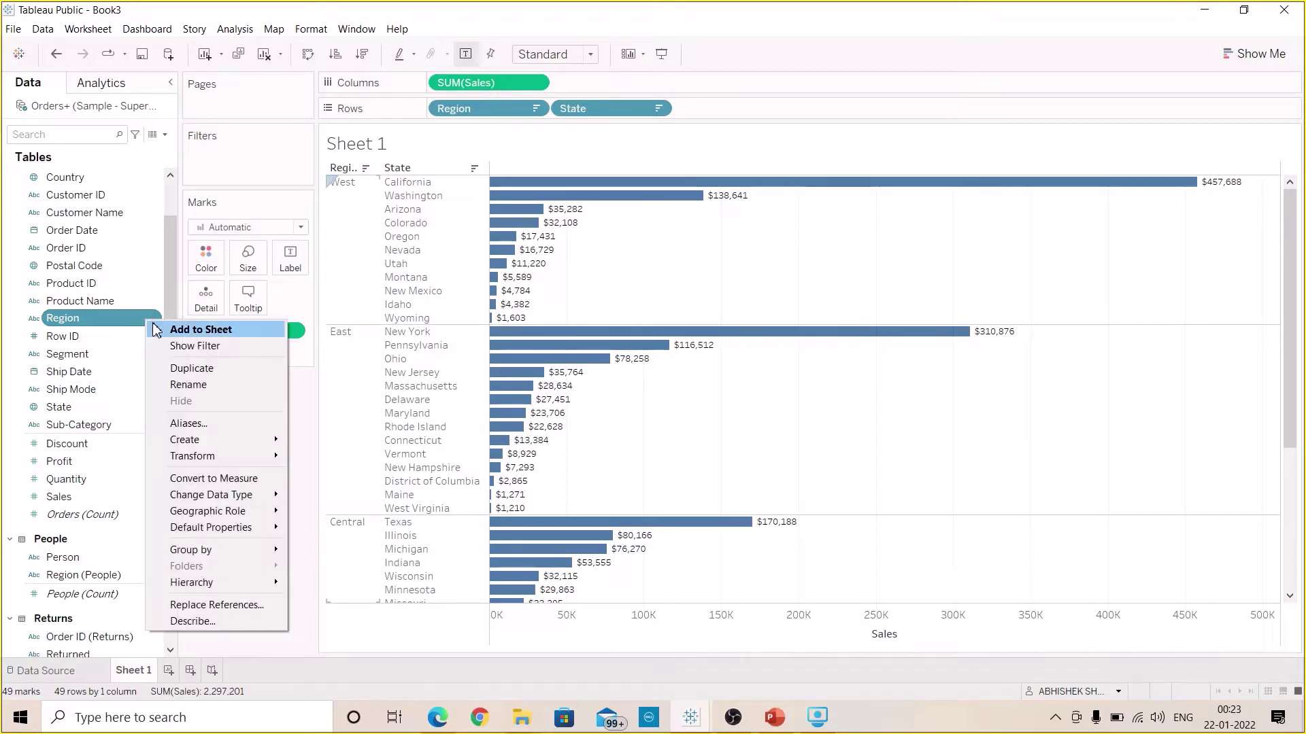
mouse_move(202, 445)
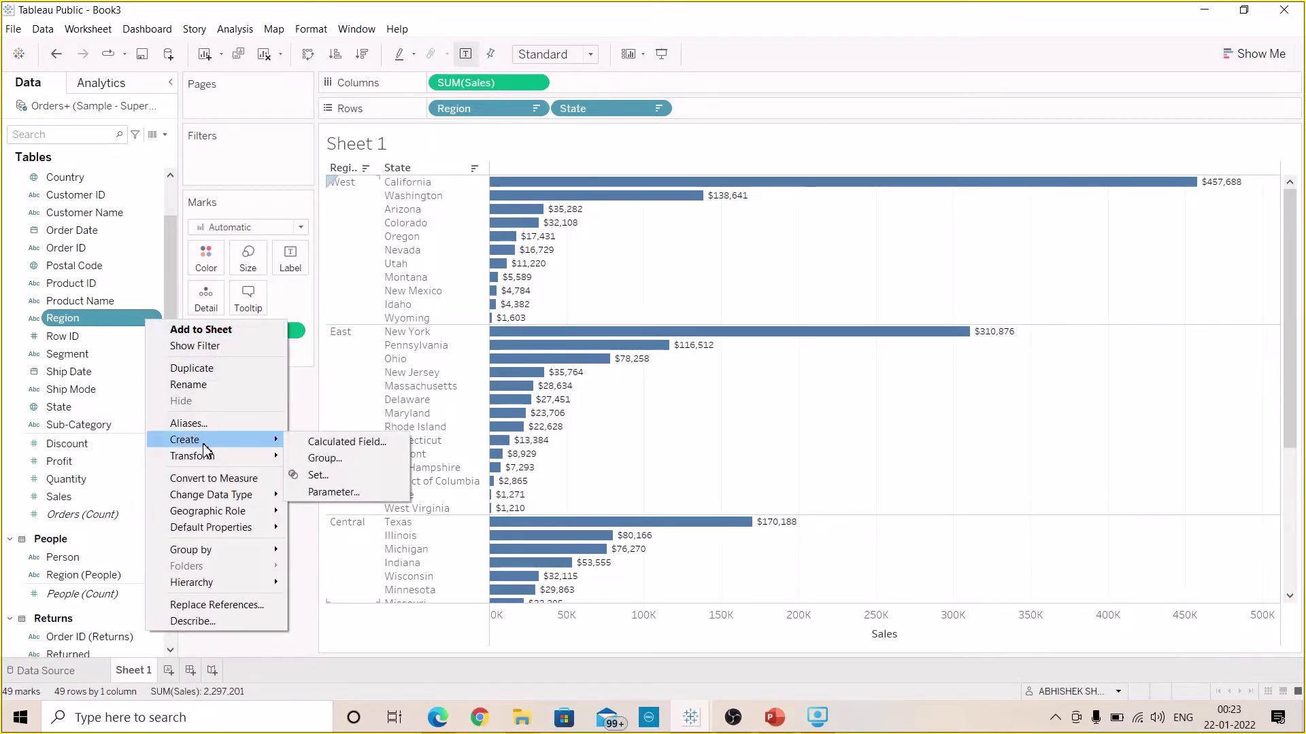
click(331, 478)
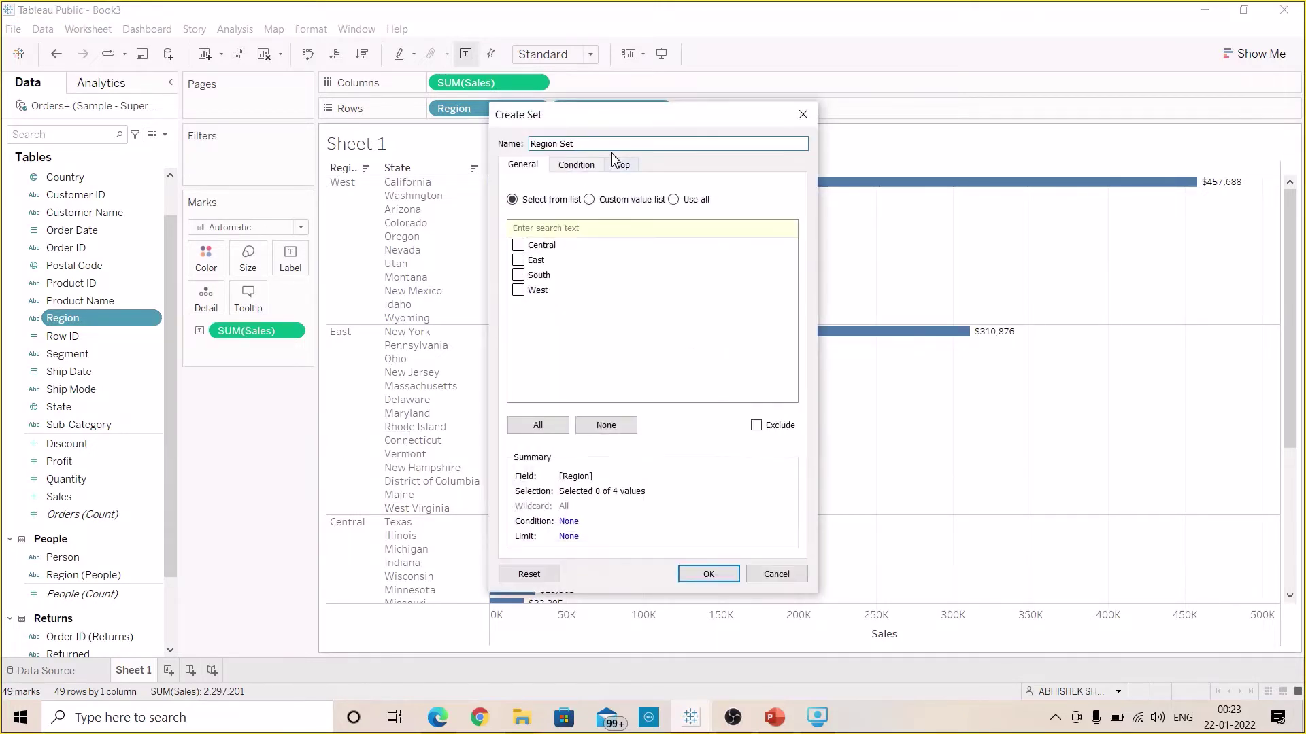
click(586, 148)
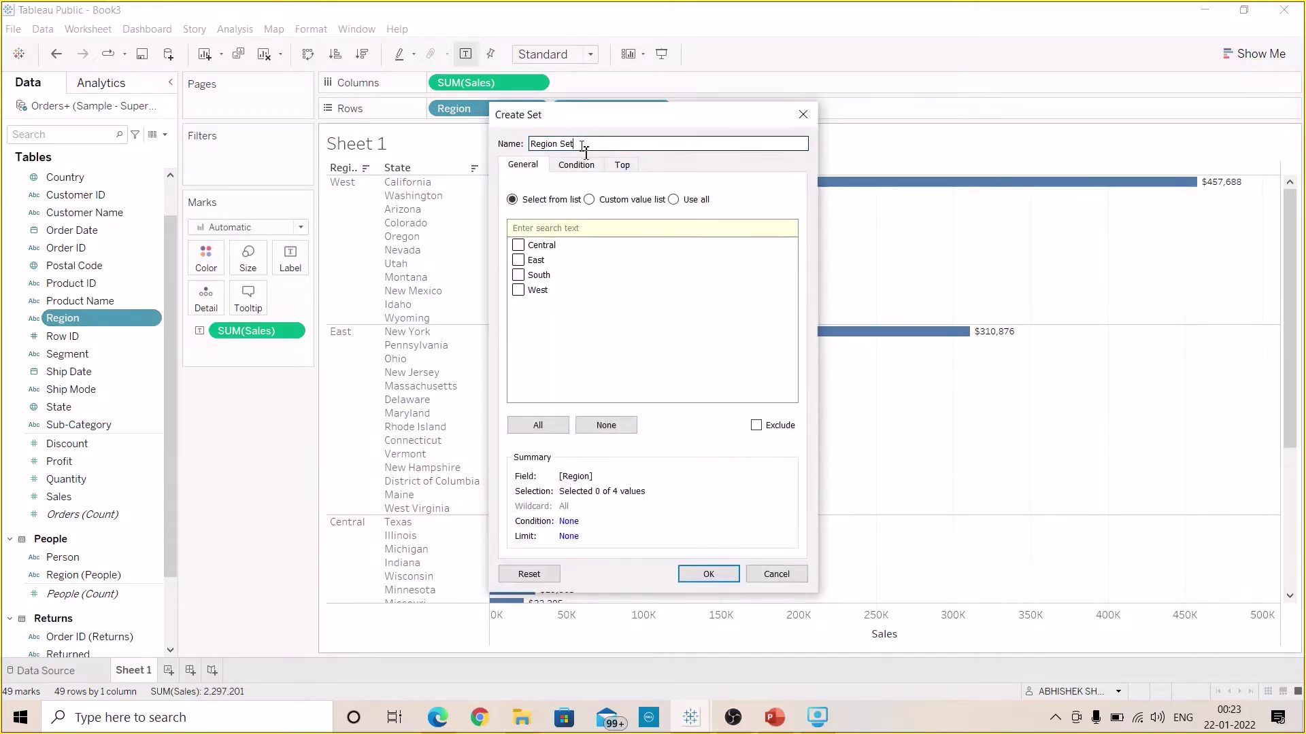
click(525, 249)
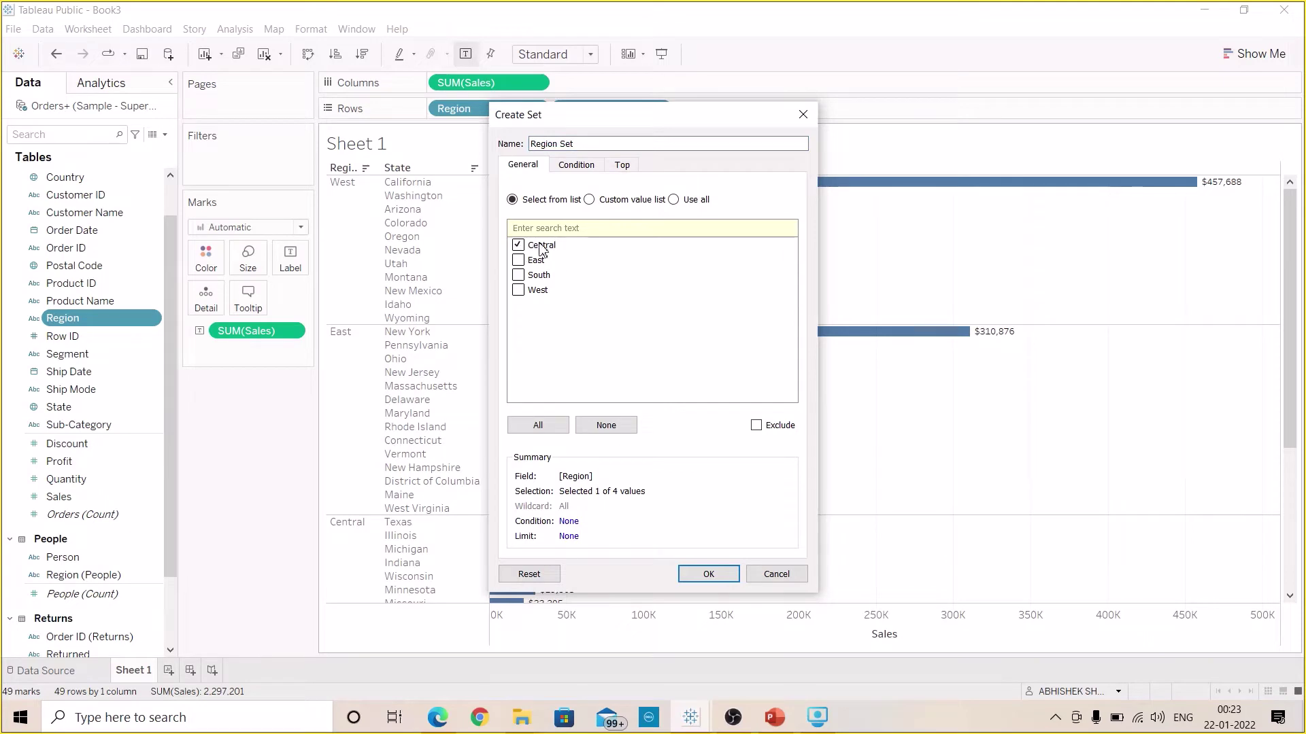
click(695, 576)
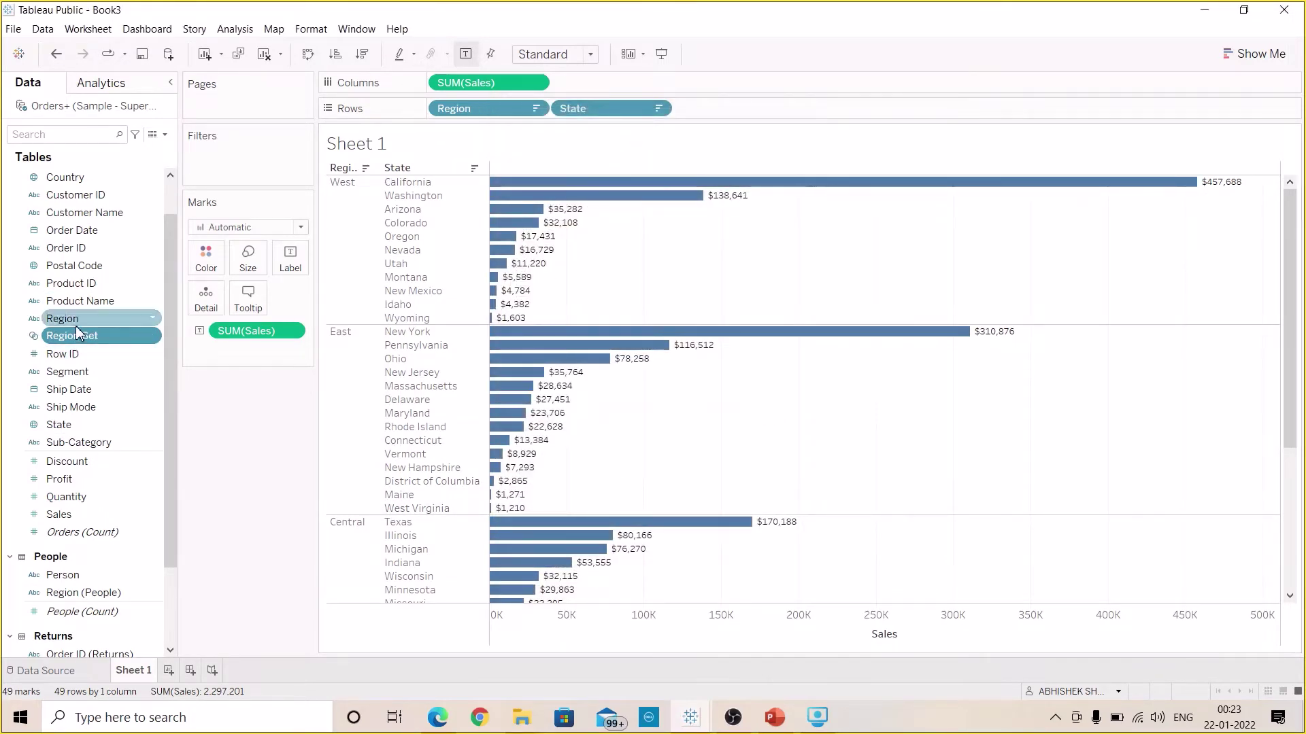
Colour the bars by Region Set and hide the colour legend card
drag(82, 342, 211, 263)
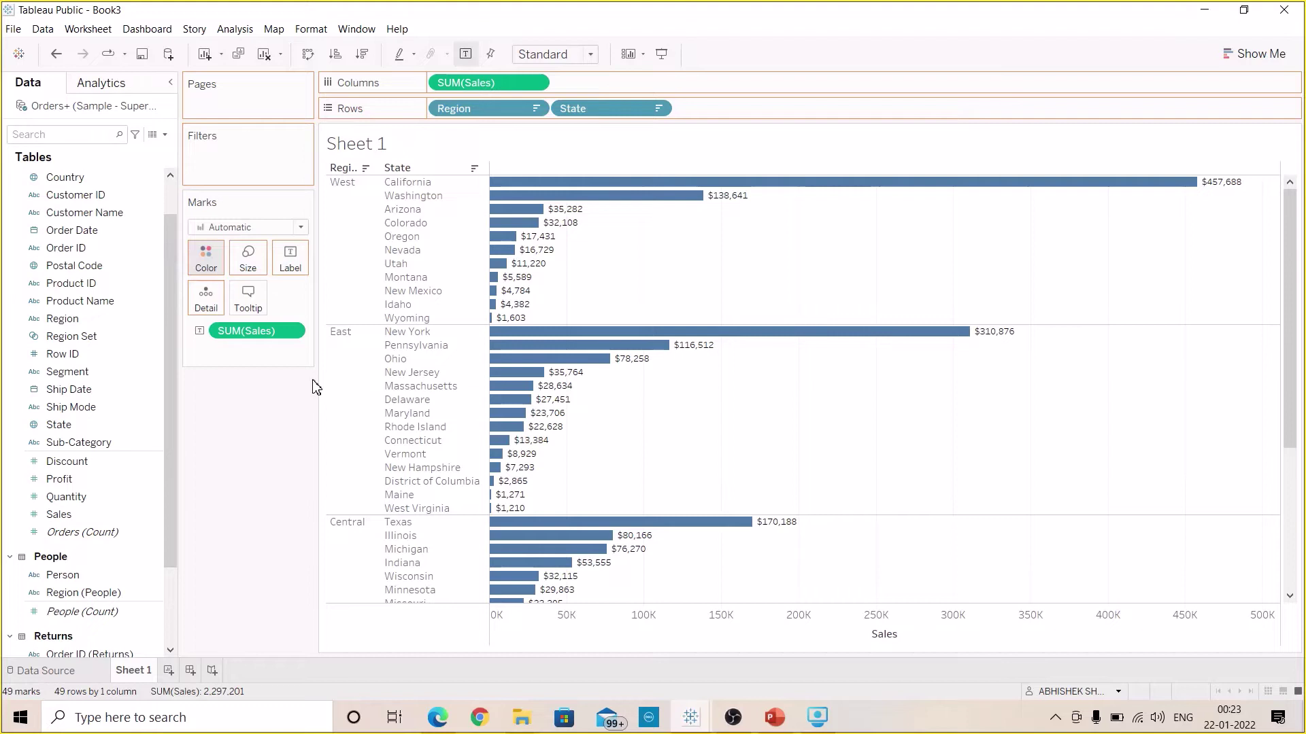
scroll(357, 405, down, 4)
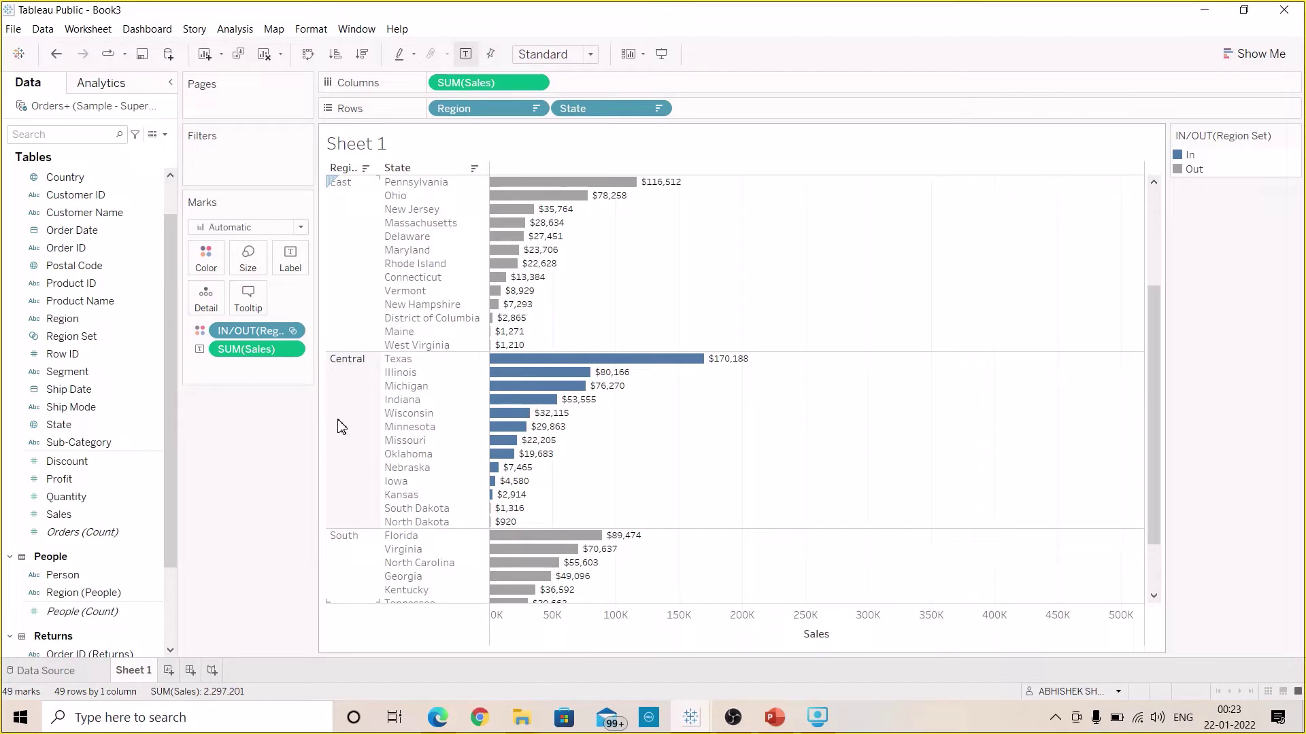
mouse_move(625, 375)
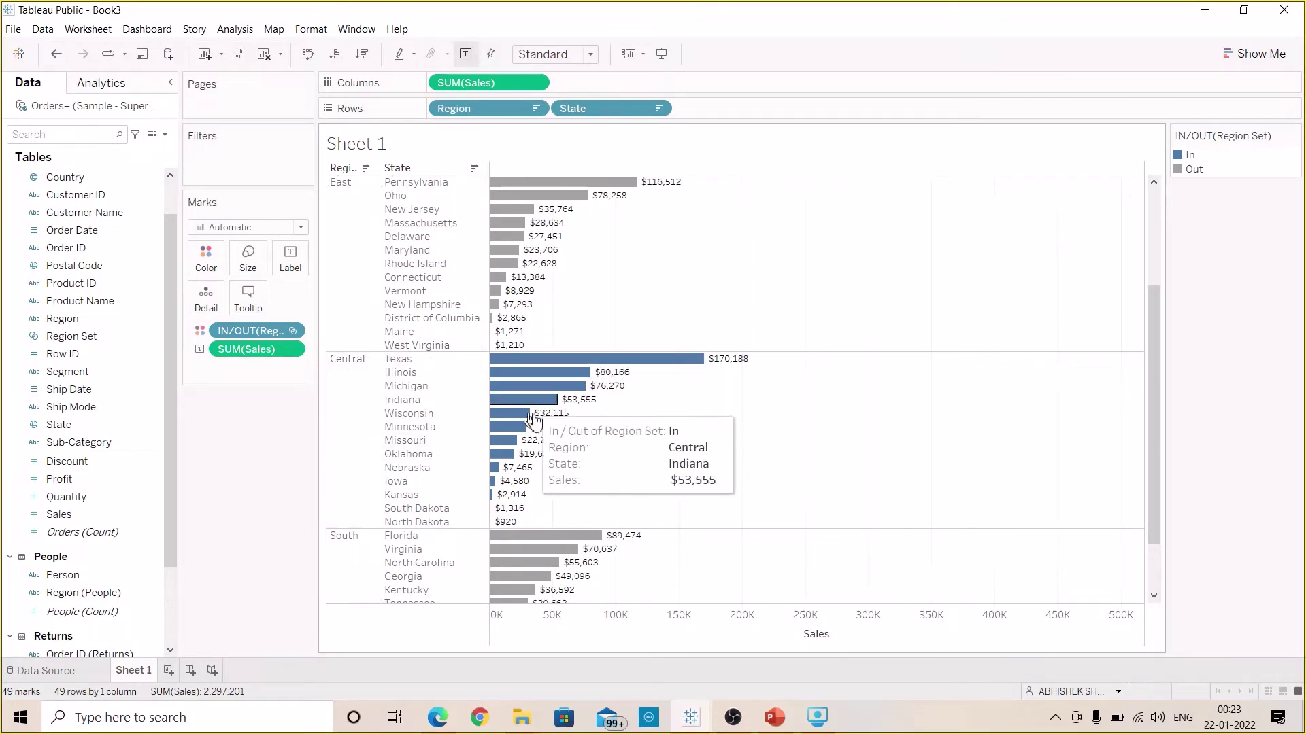
scroll(751, 300, up, 4)
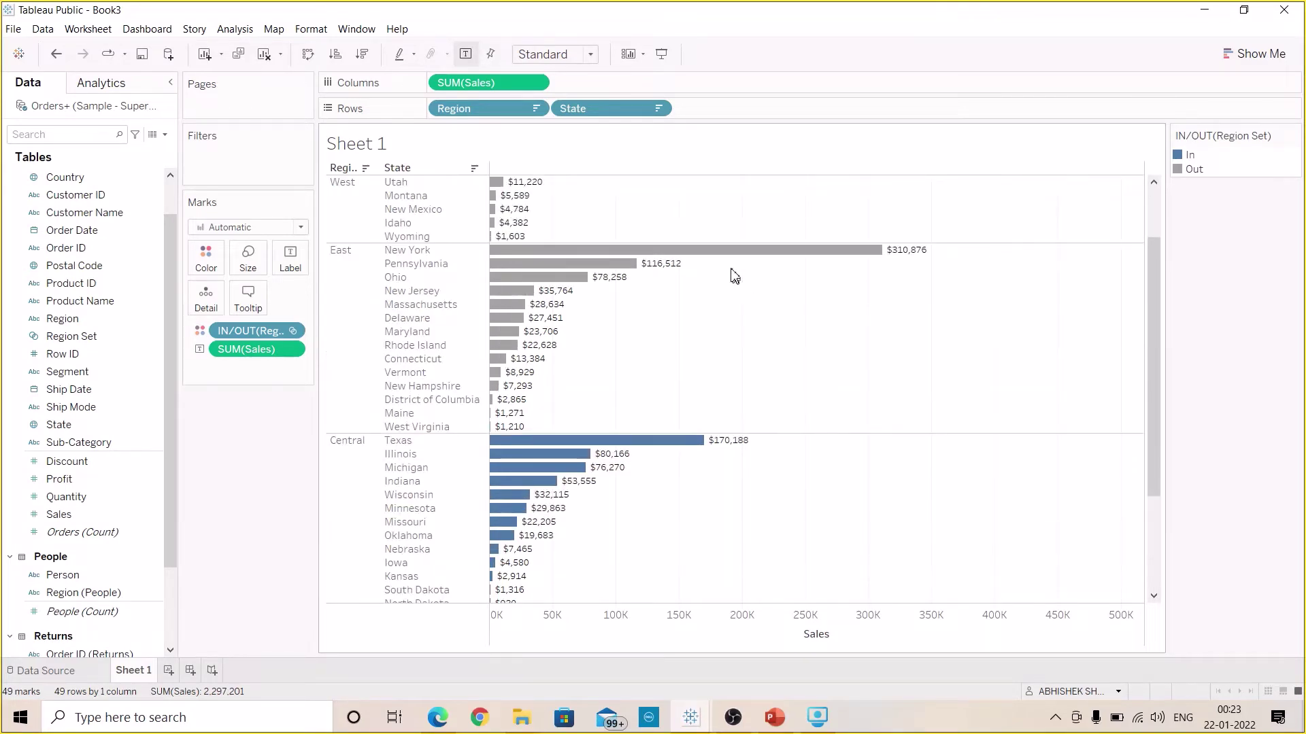
mouse_move(606, 337)
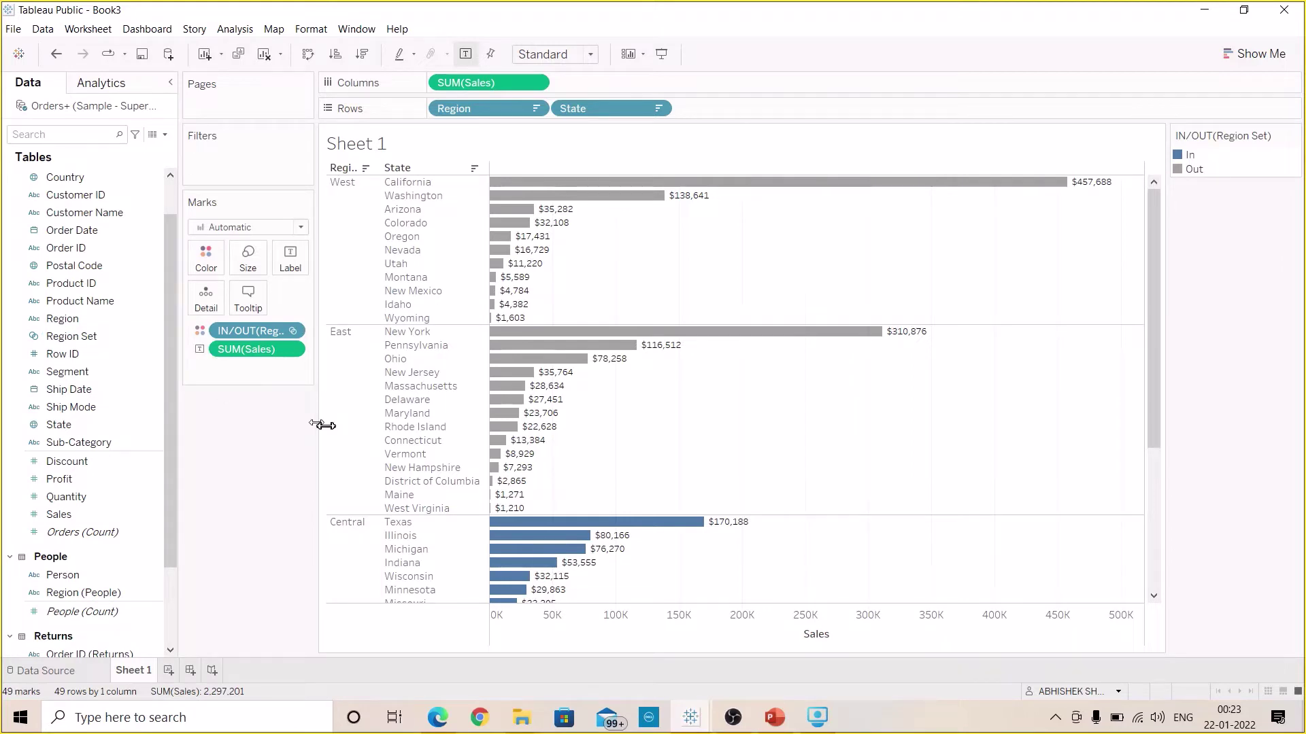
click(1292, 135)
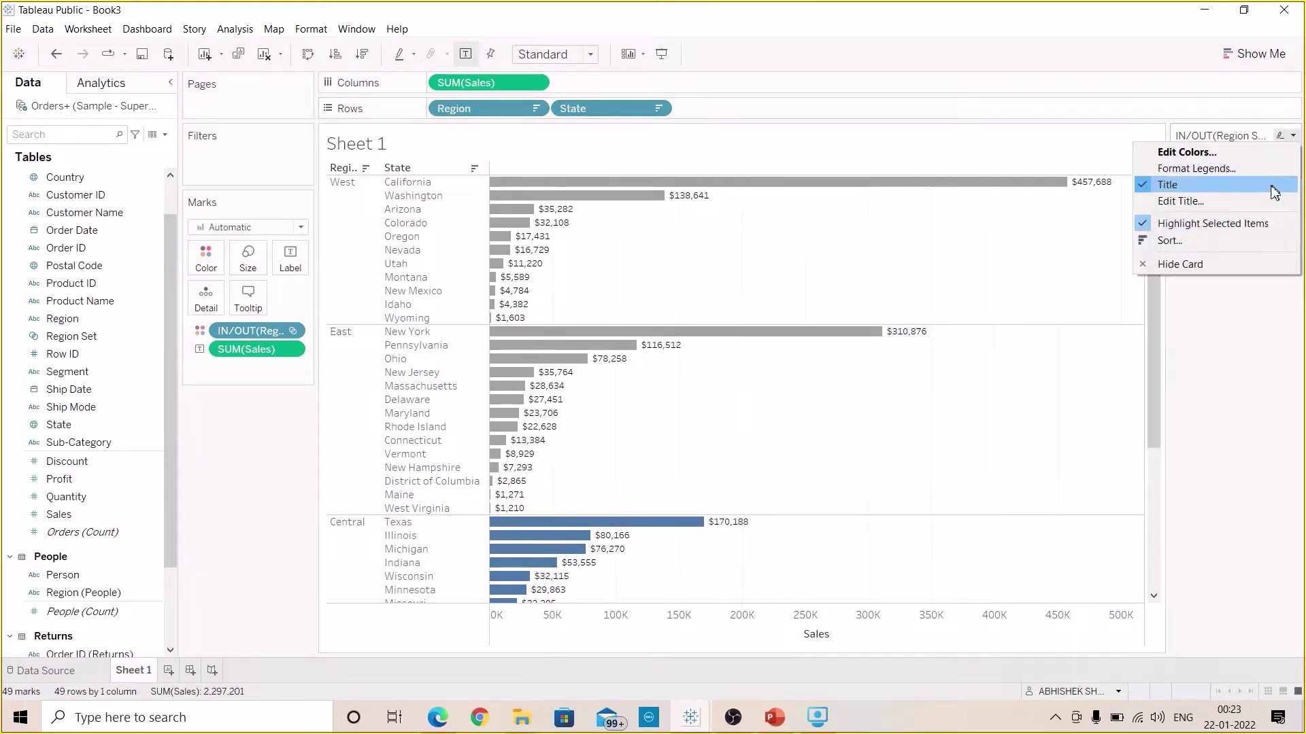
click(1239, 265)
click(165, 135)
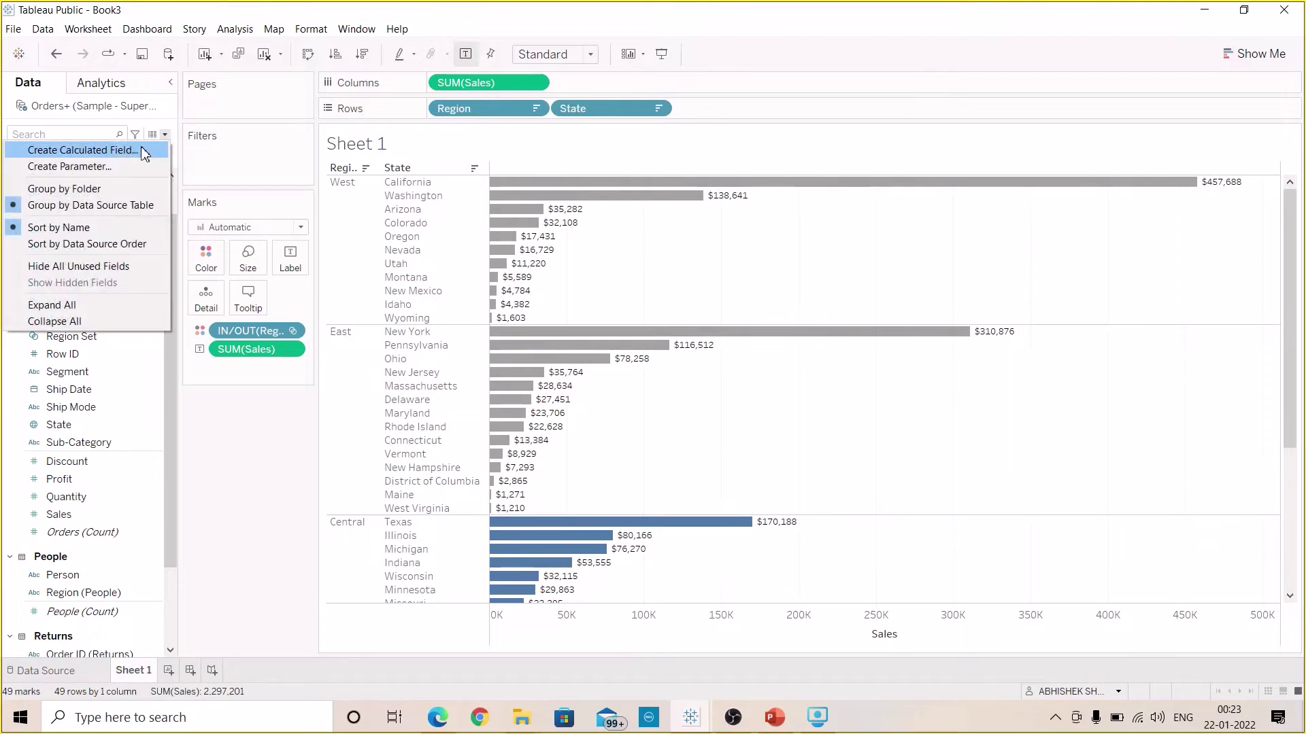
Start a REGION calculated field with IF [Region Set] THEN "+" + [Region]
click(144, 151)
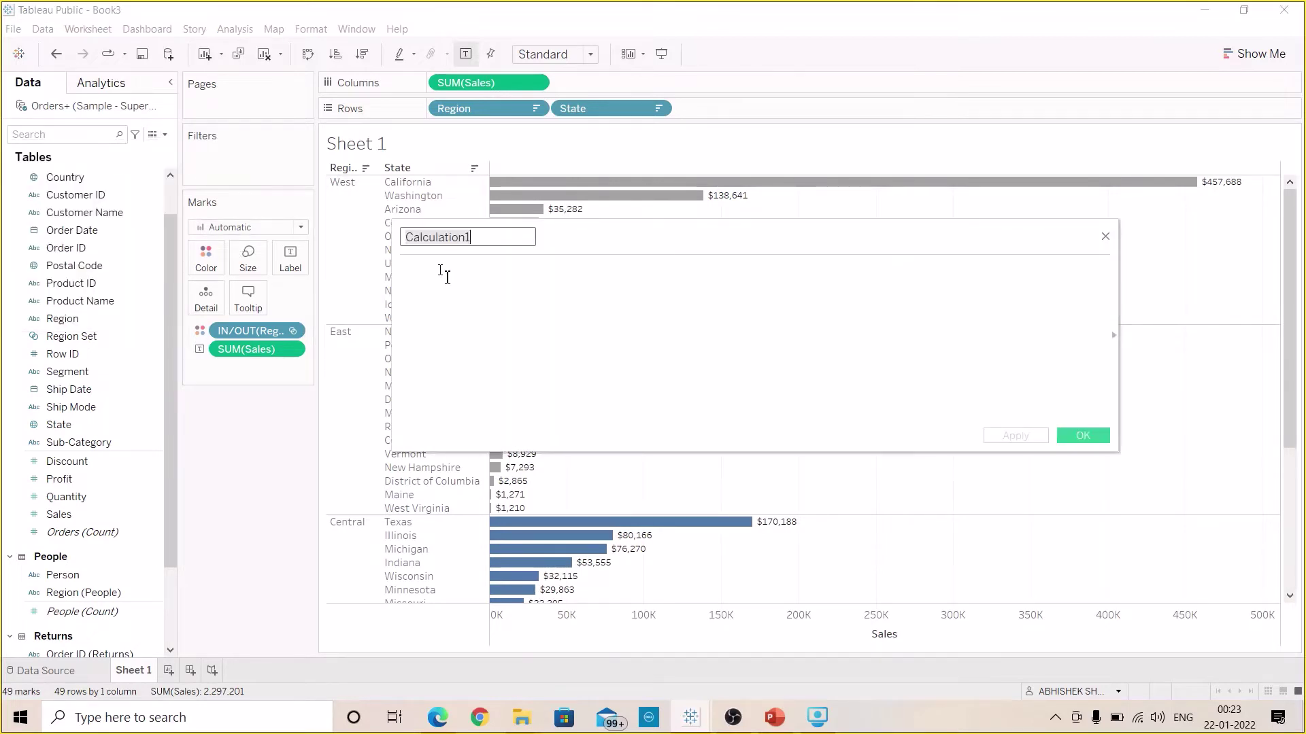
key(ctrl+a)
text(Re)
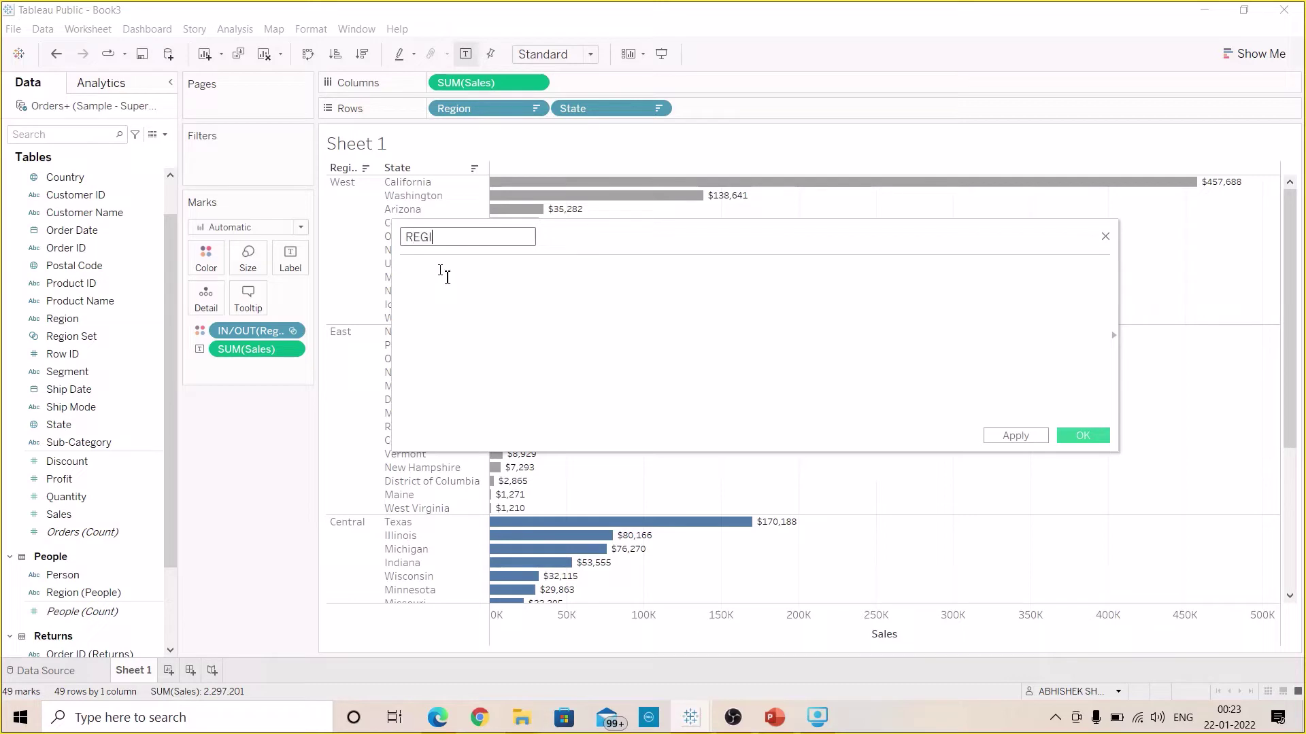
click(439, 270)
text(IF )
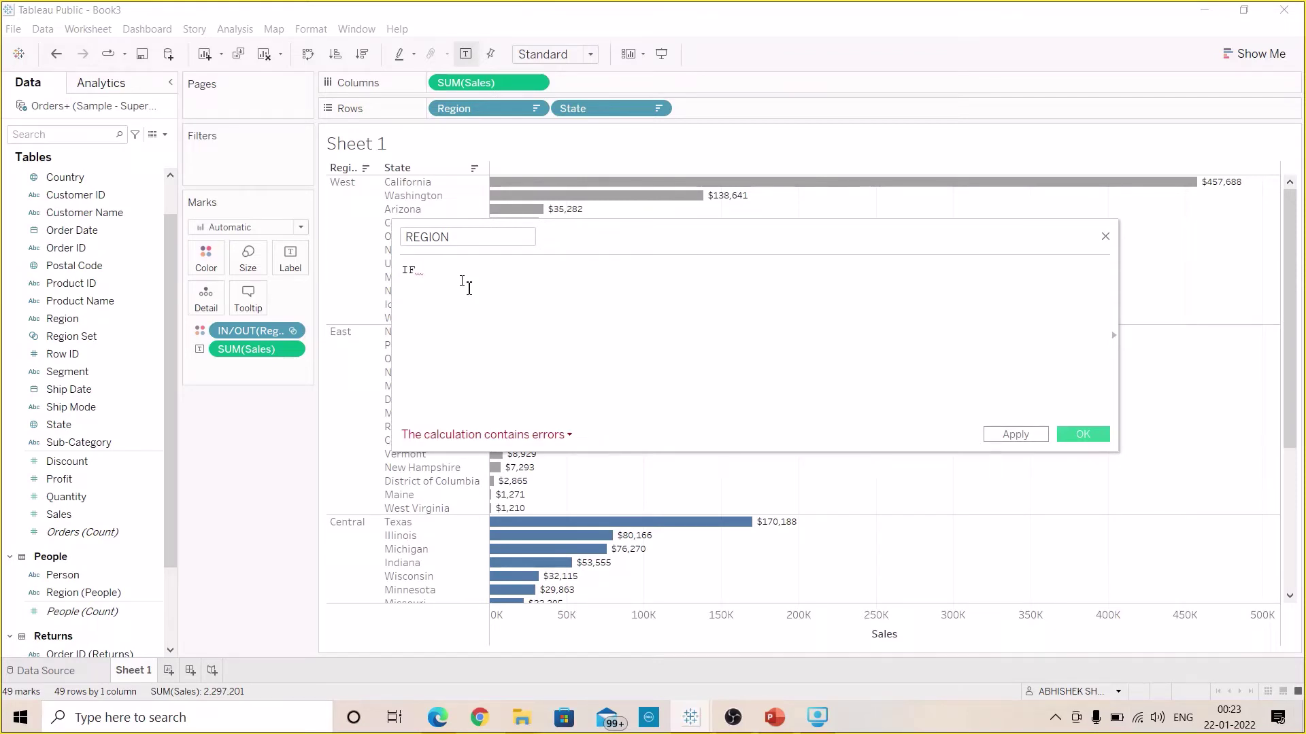
text(regio)
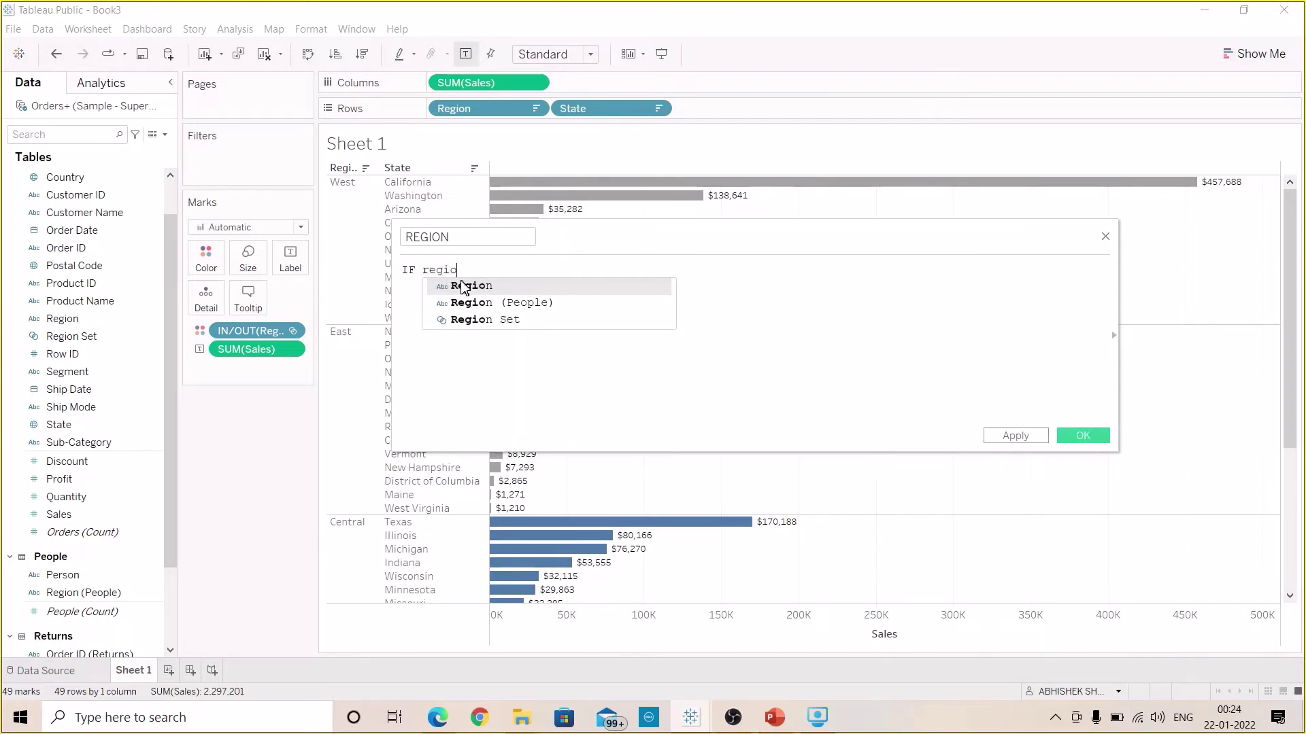
click(476, 320)
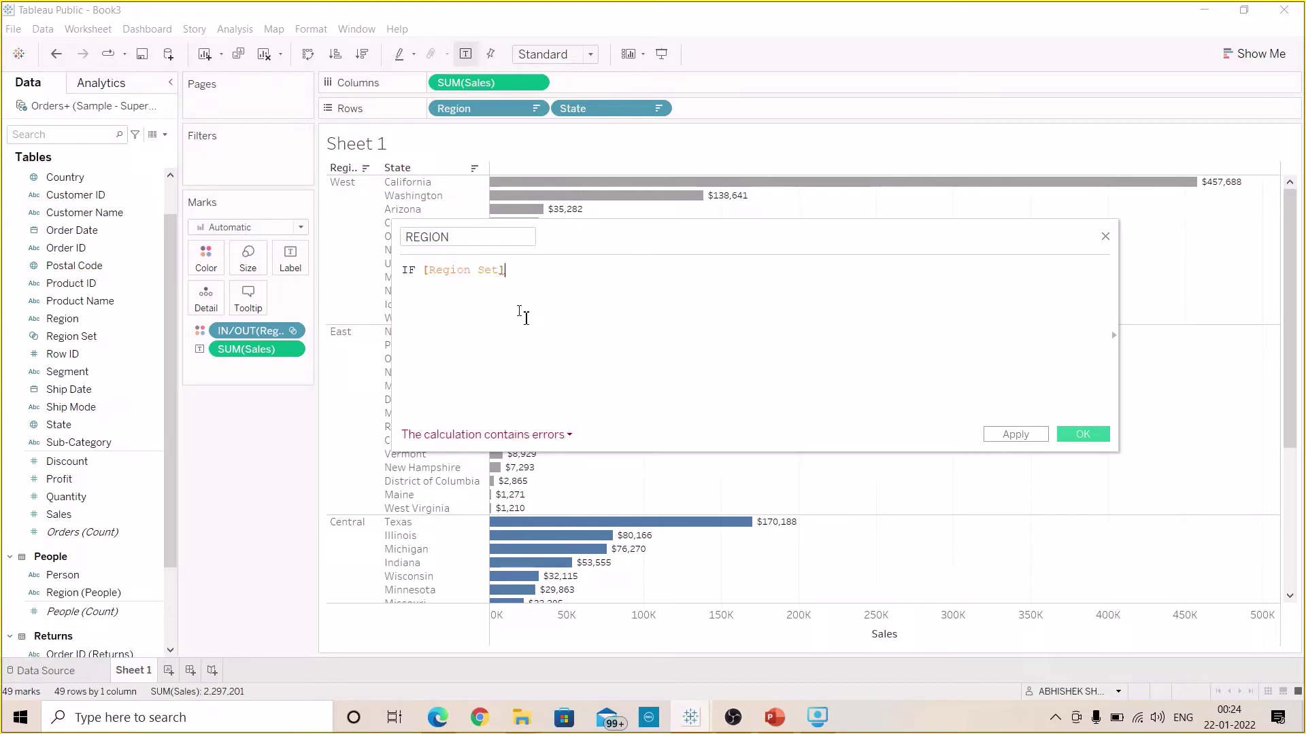
text(the)
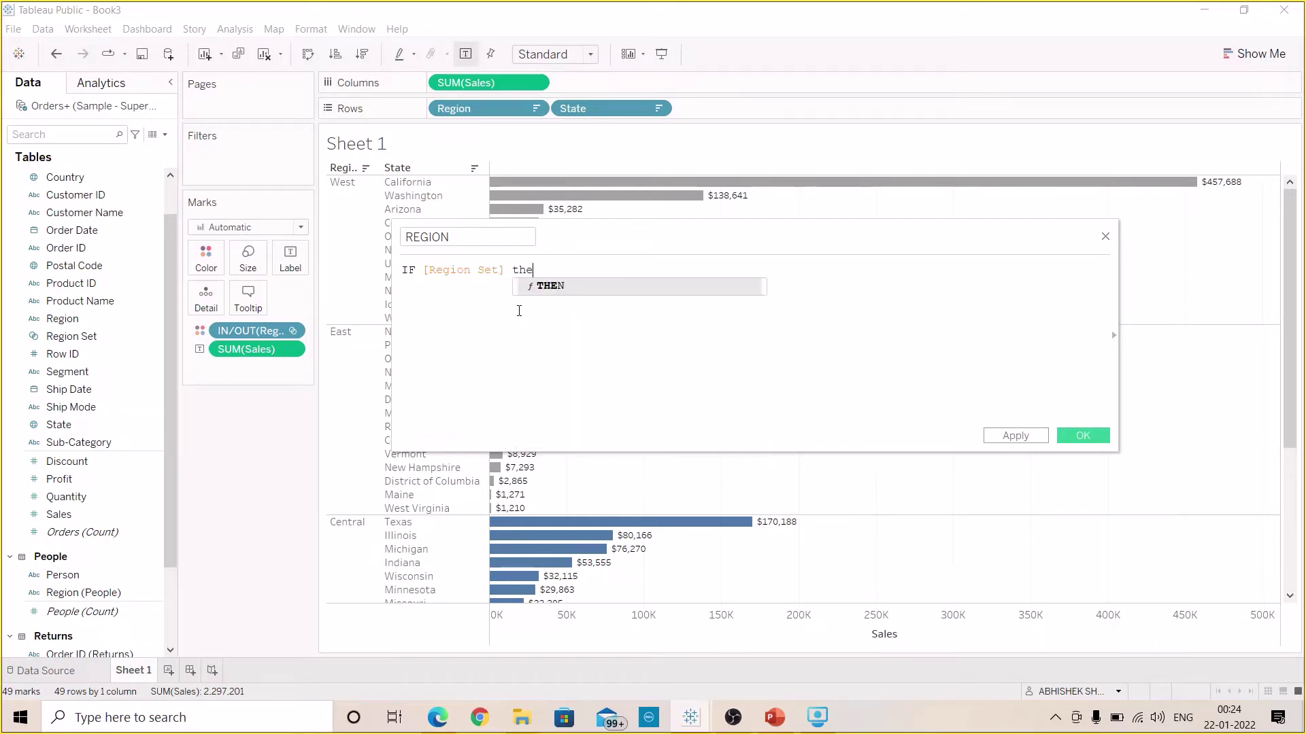
click(558, 288)
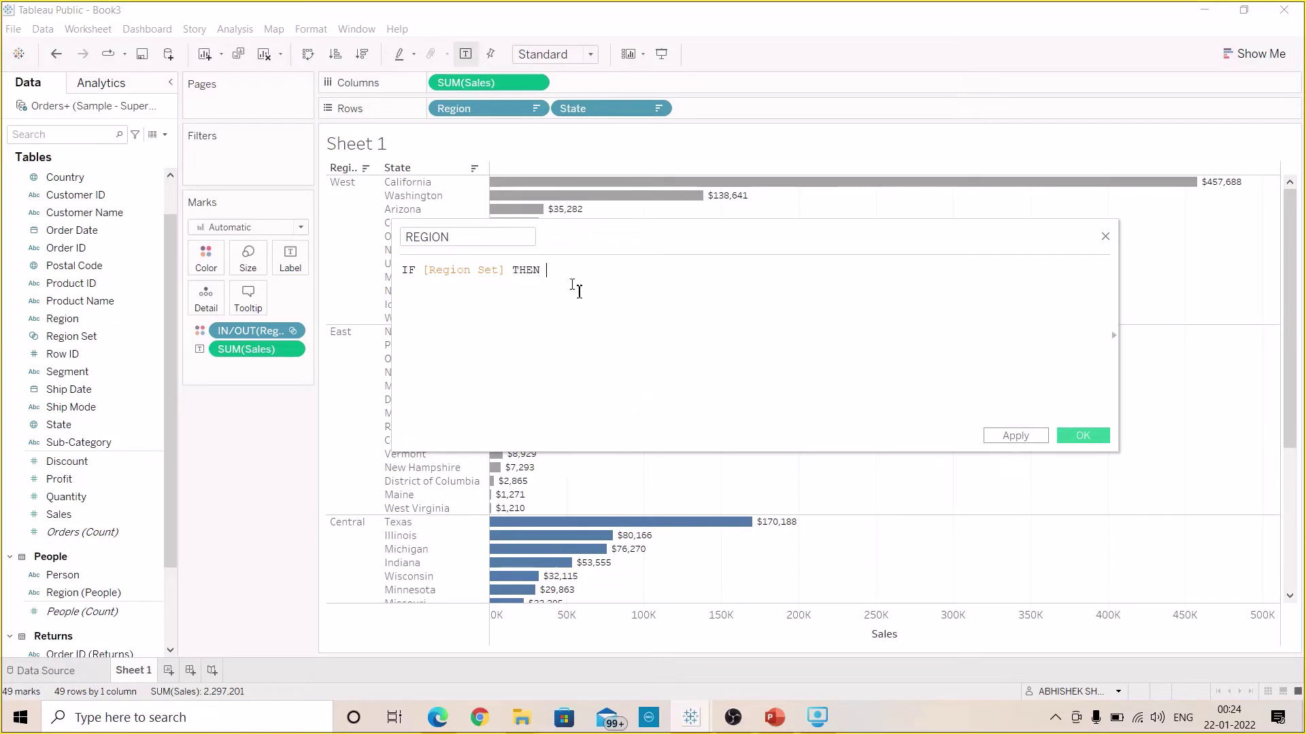
text(")
text("+ + regio)
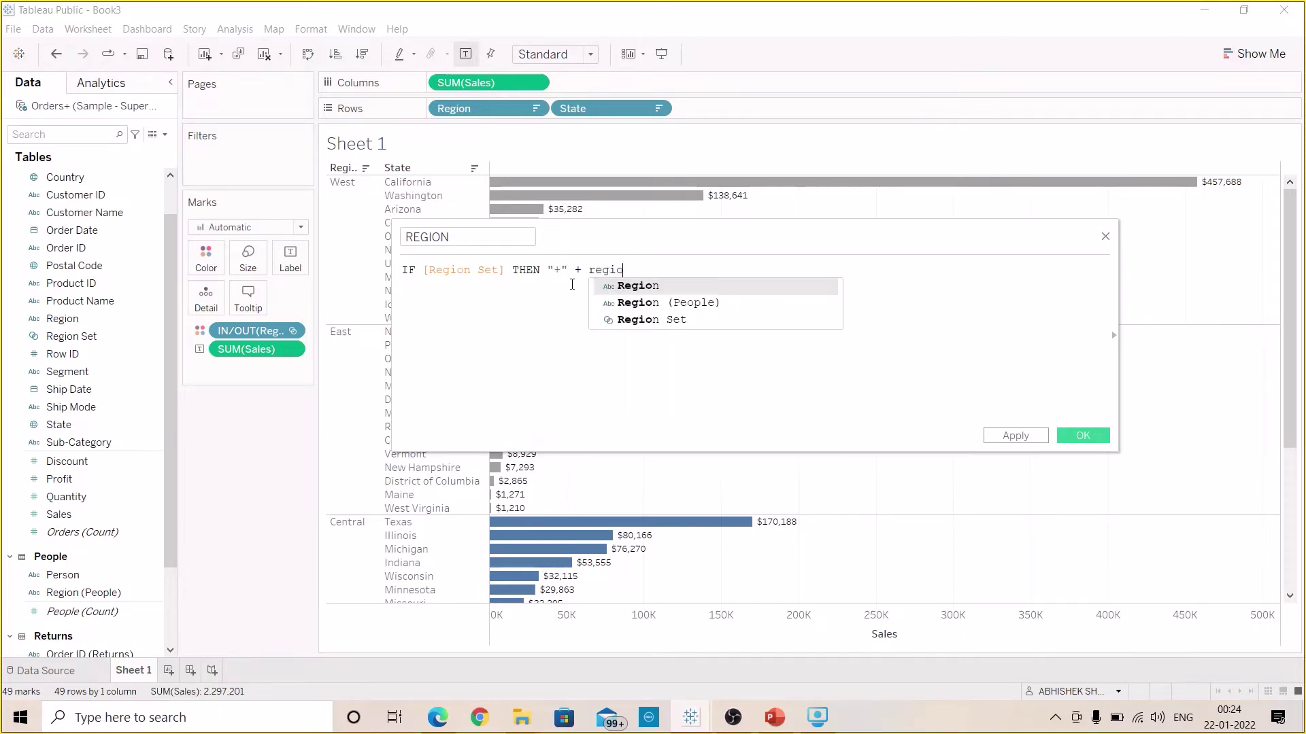
key(Return)
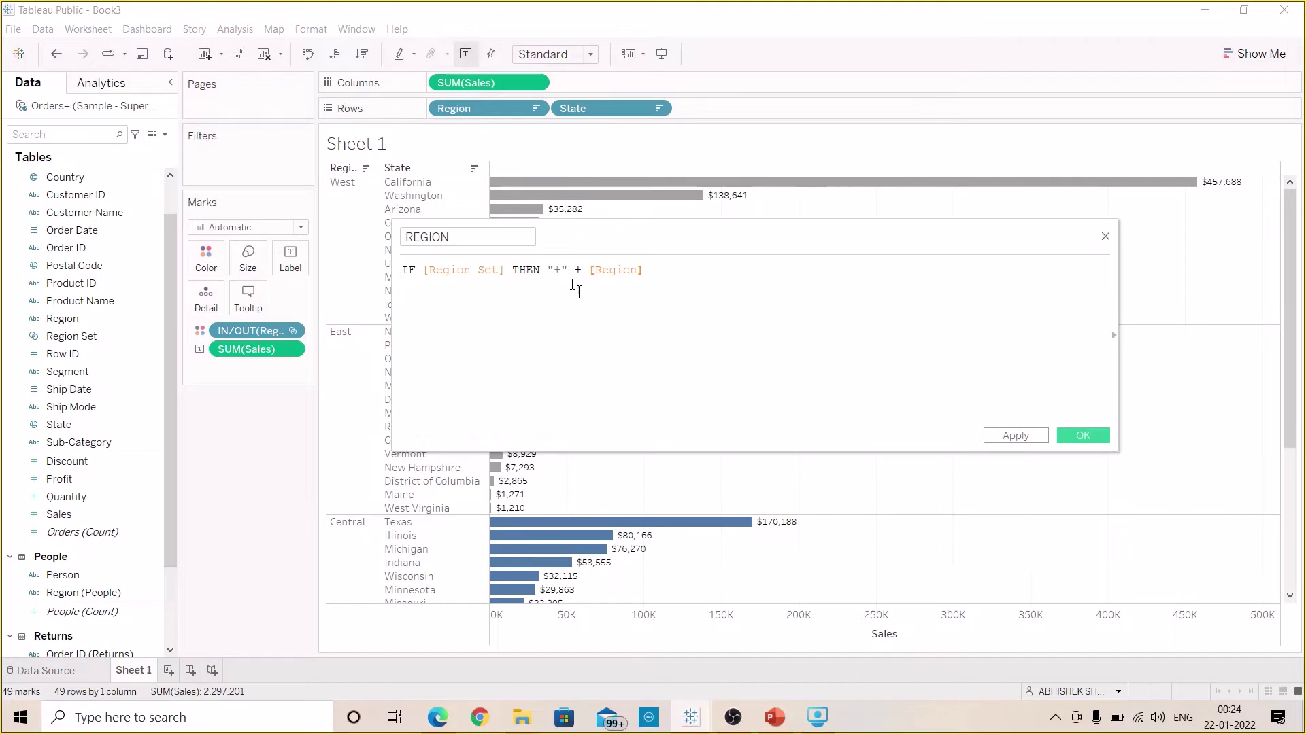
Complete it with ELSE "-" + [Region] END, then apply and save
text(EL)
key(Return)
text("-" + )
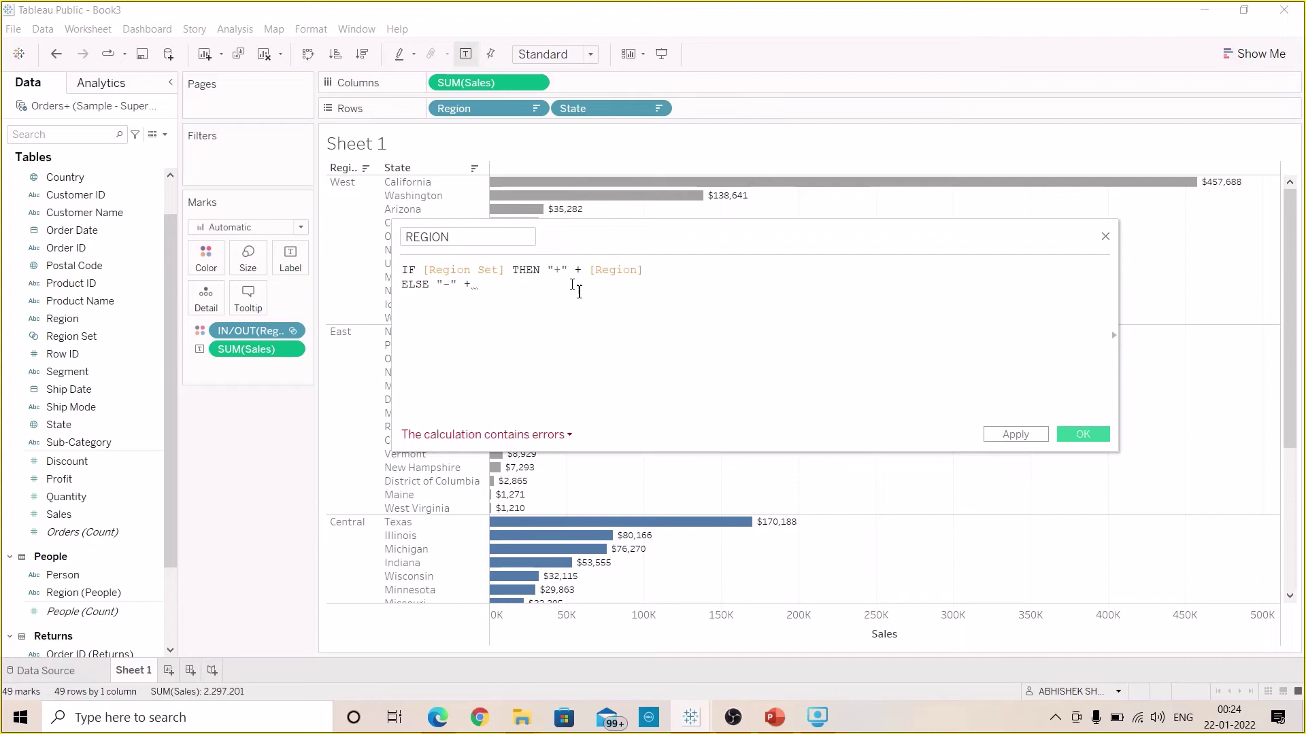
text(regi)
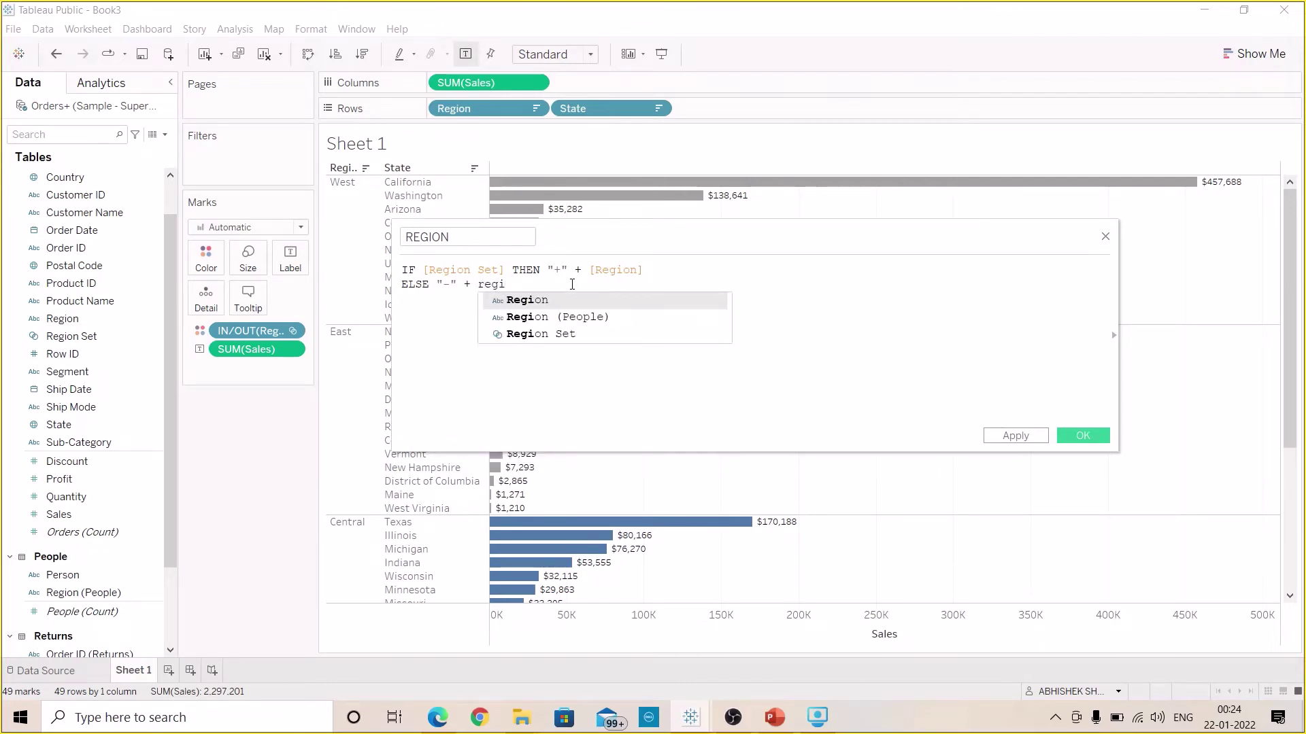
key(Return)
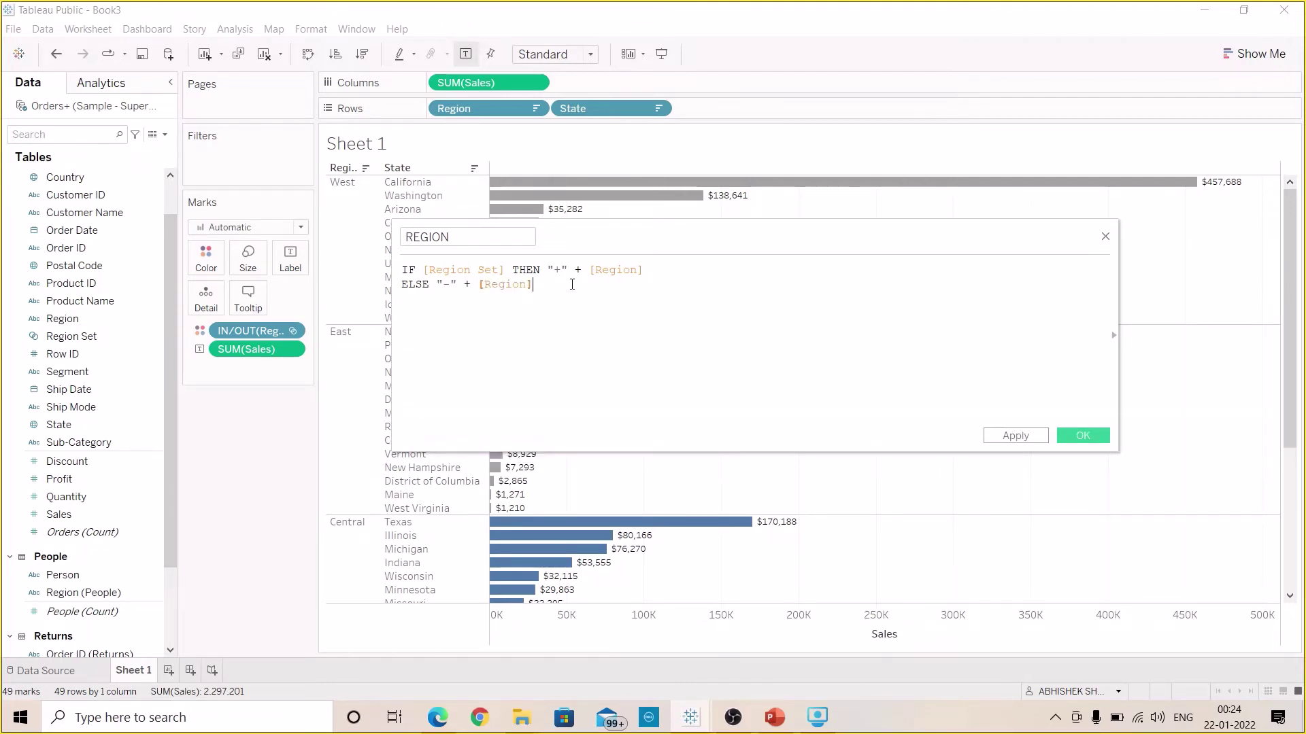
click(560, 270)
click(571, 287)
key(Return)
text(END)
click(1030, 441)
click(1080, 437)
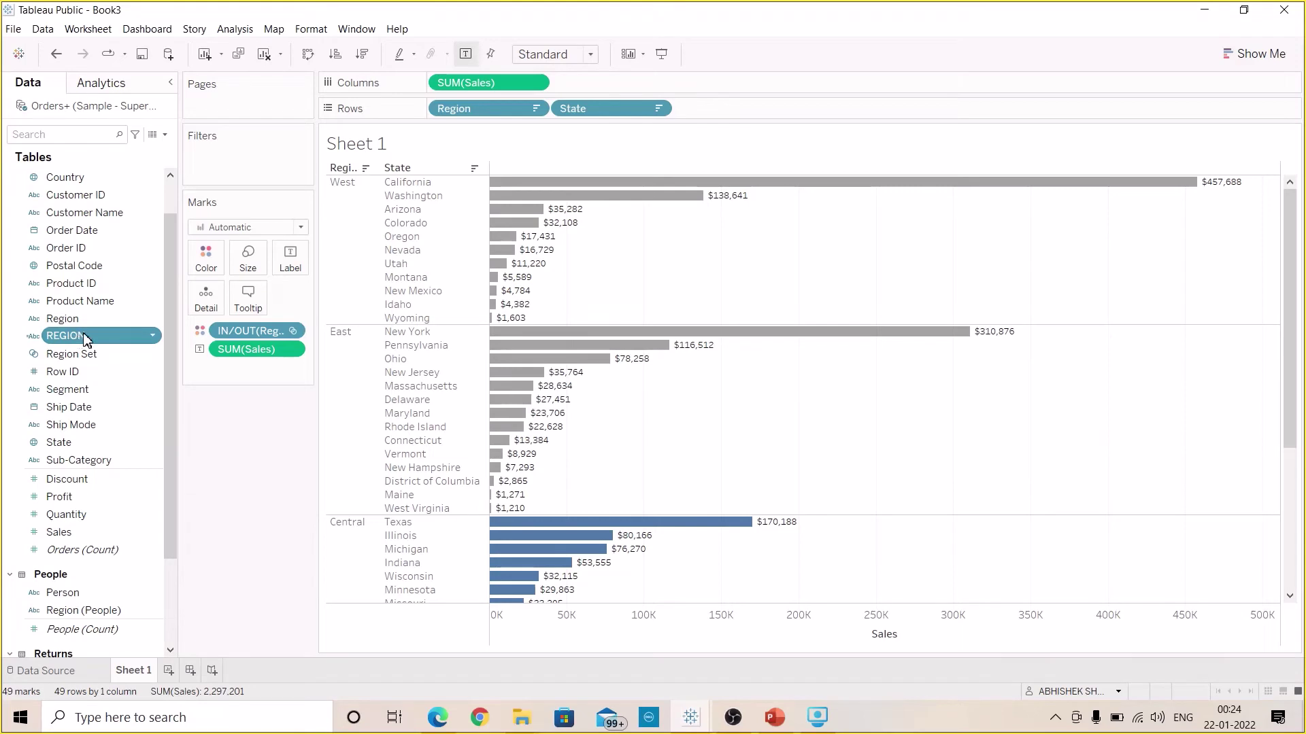
Replace State on Rows with REGION, leaving one +/- labelled bar per region
drag(78, 338, 748, 116)
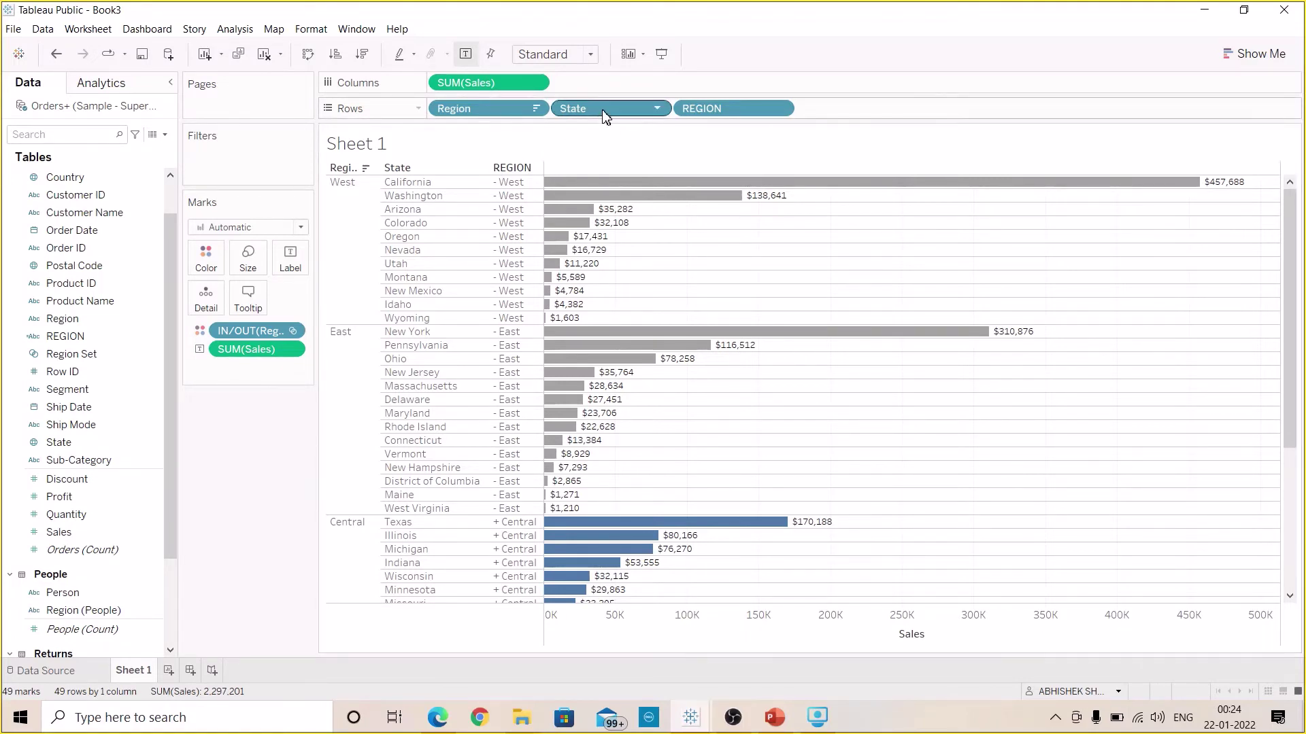
drag(606, 110, 265, 432)
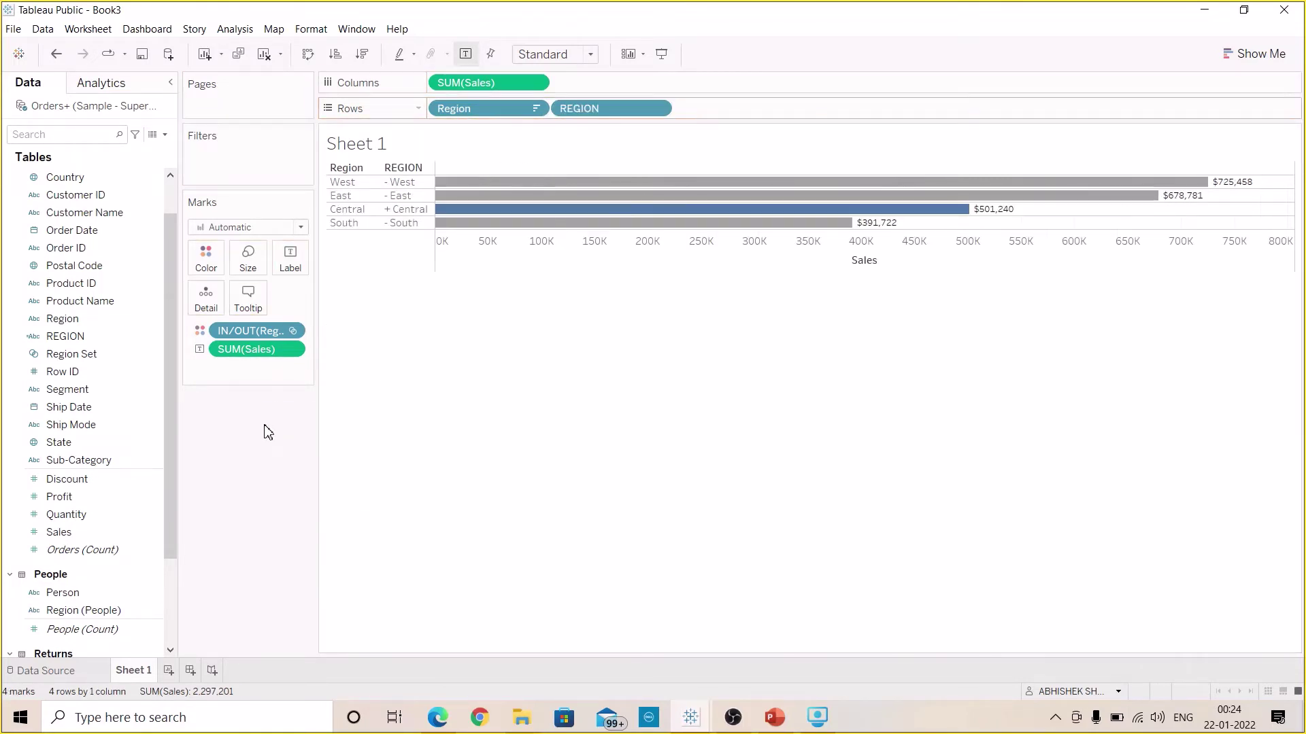
Create a new calculated field named STATE from the data pane menu
scroll(172, 144, down, 2)
click(165, 134)
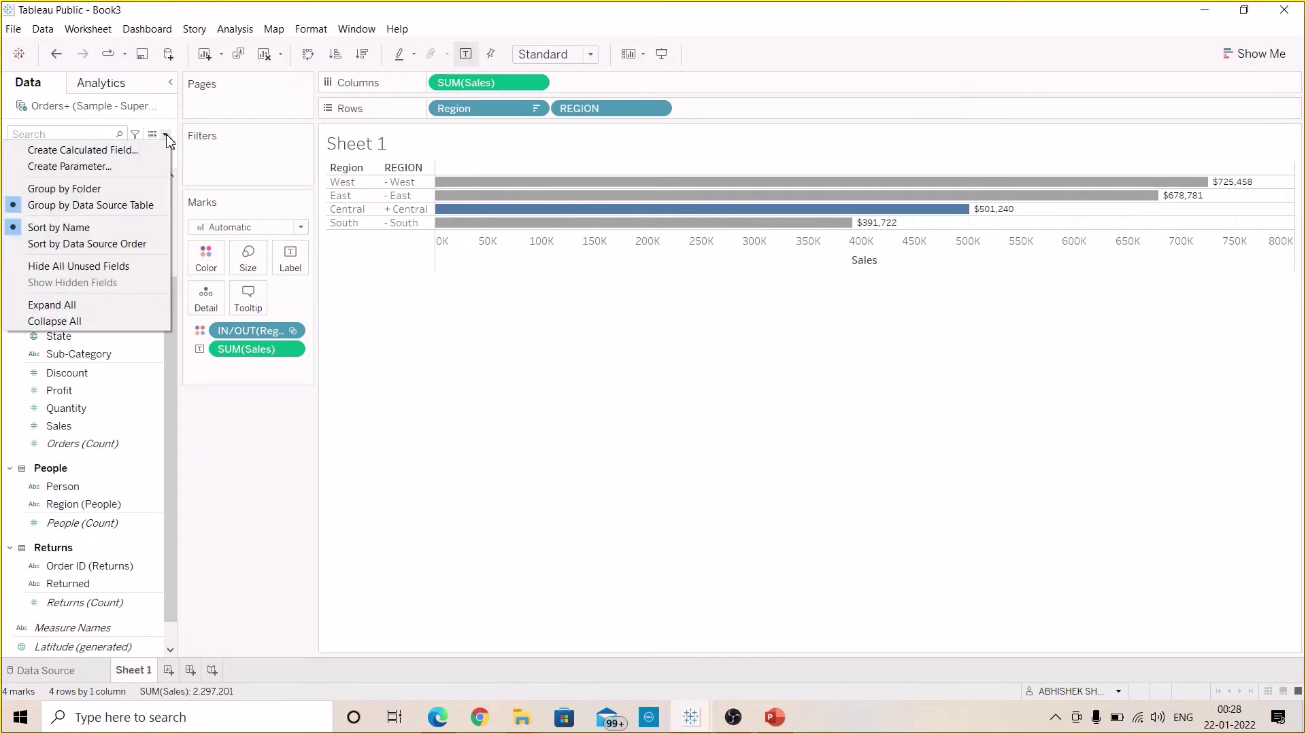
click(135, 156)
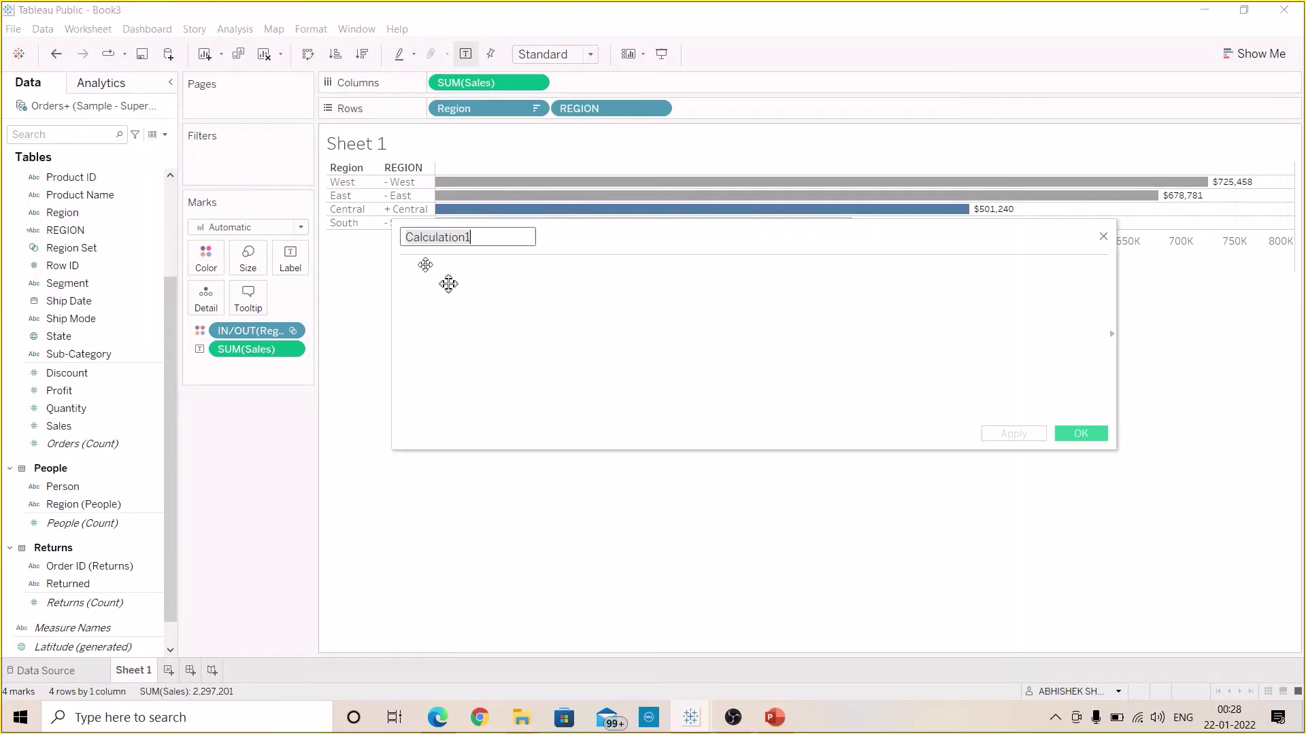
key(BackSpace)
text(S)
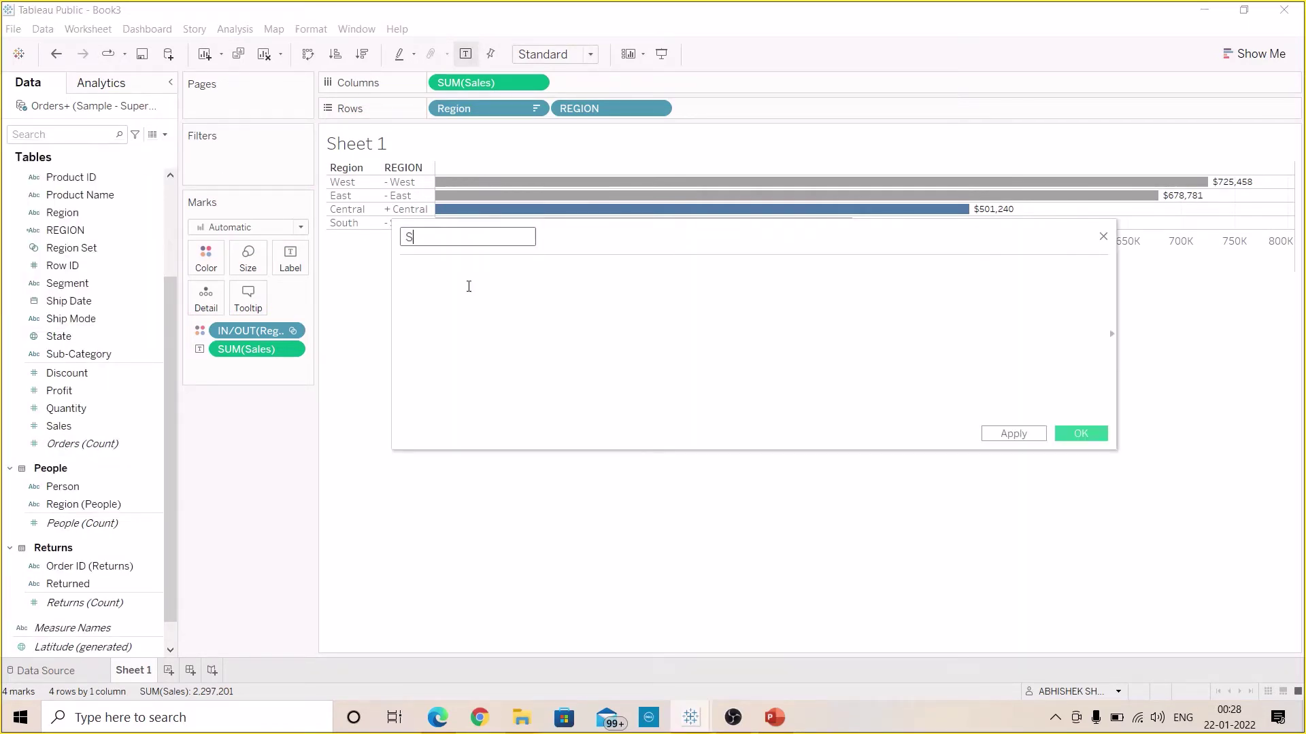
text(TATE)
Enter the formula IF [Region Set] THEN [State] ELSE "" END and apply it
click(467, 294)
text(IF)
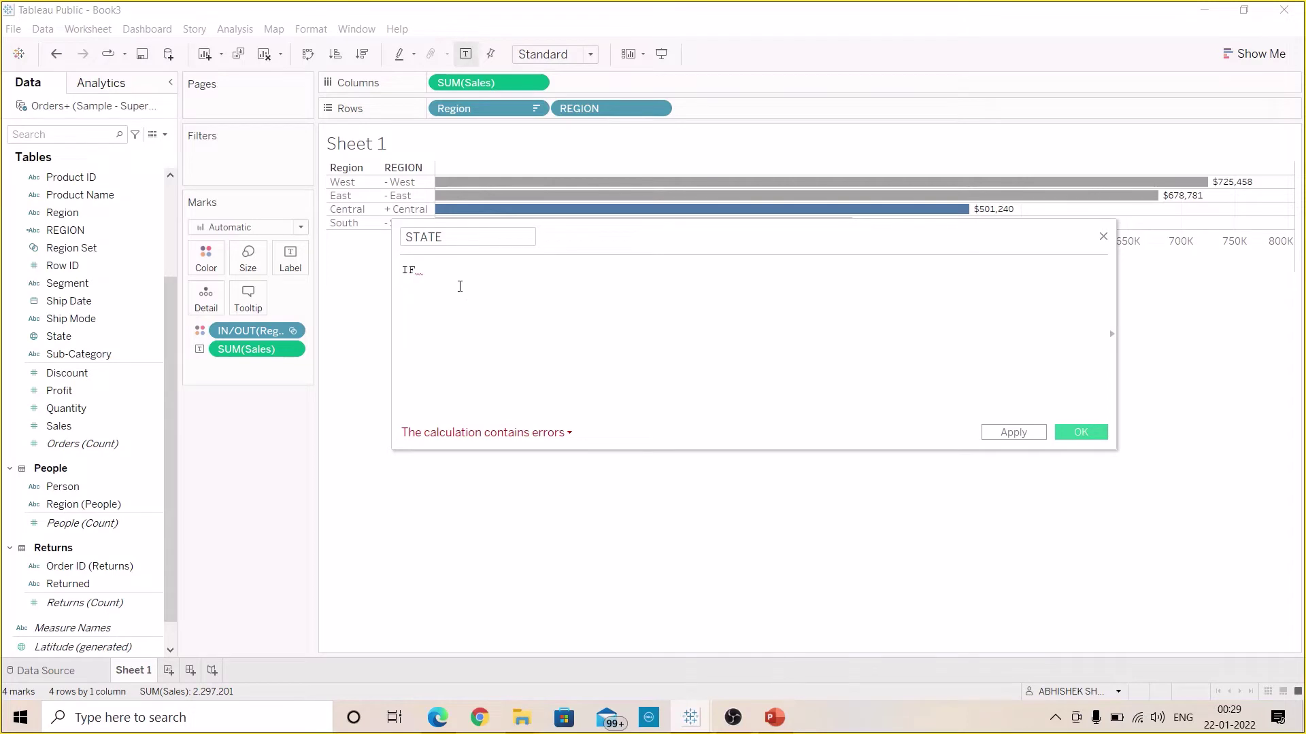
text( regio)
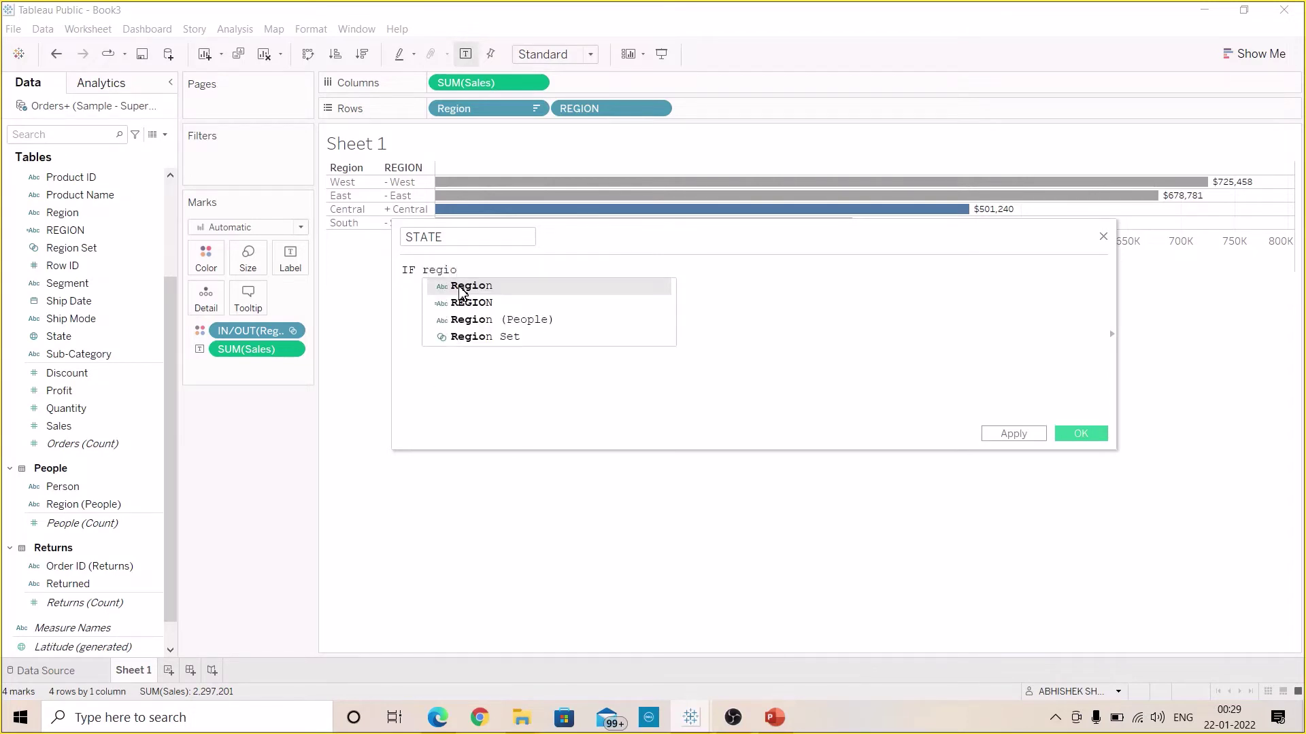
key(Down)
key(Down)
key(Down)
key(Return)
text(THEN)
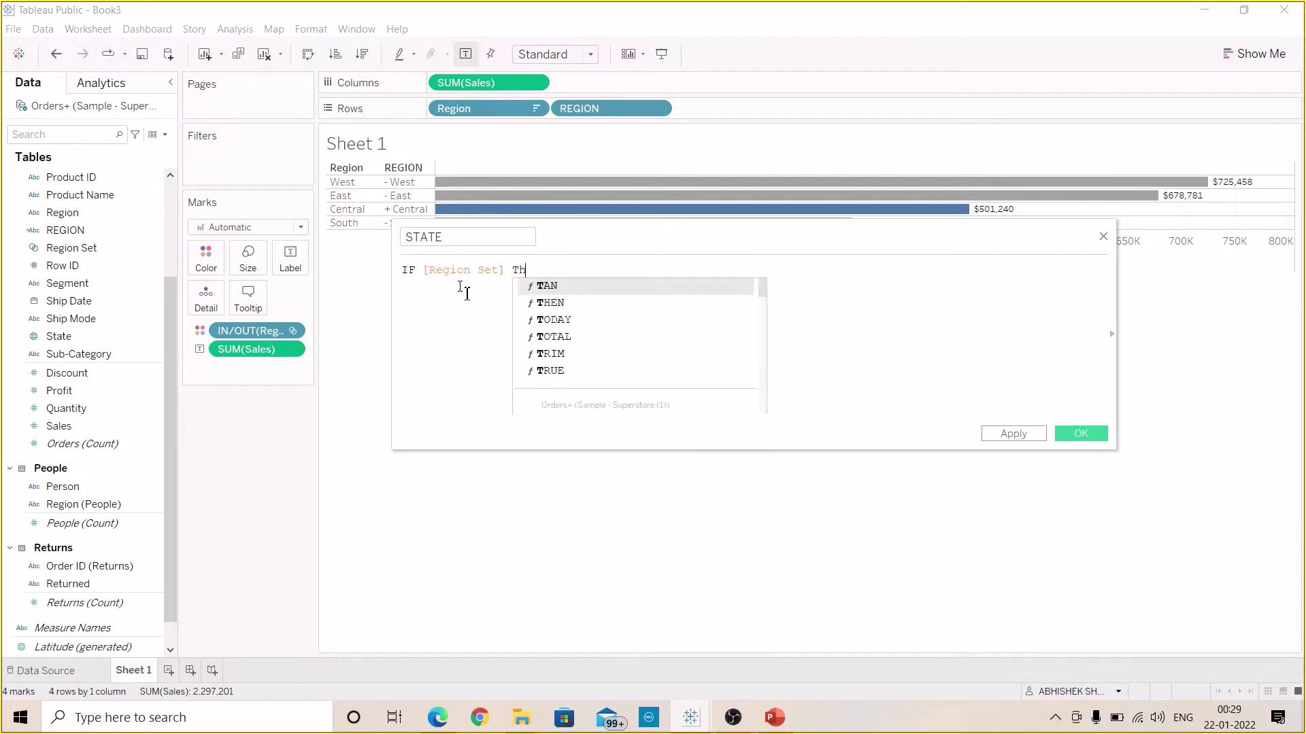
text( STA)
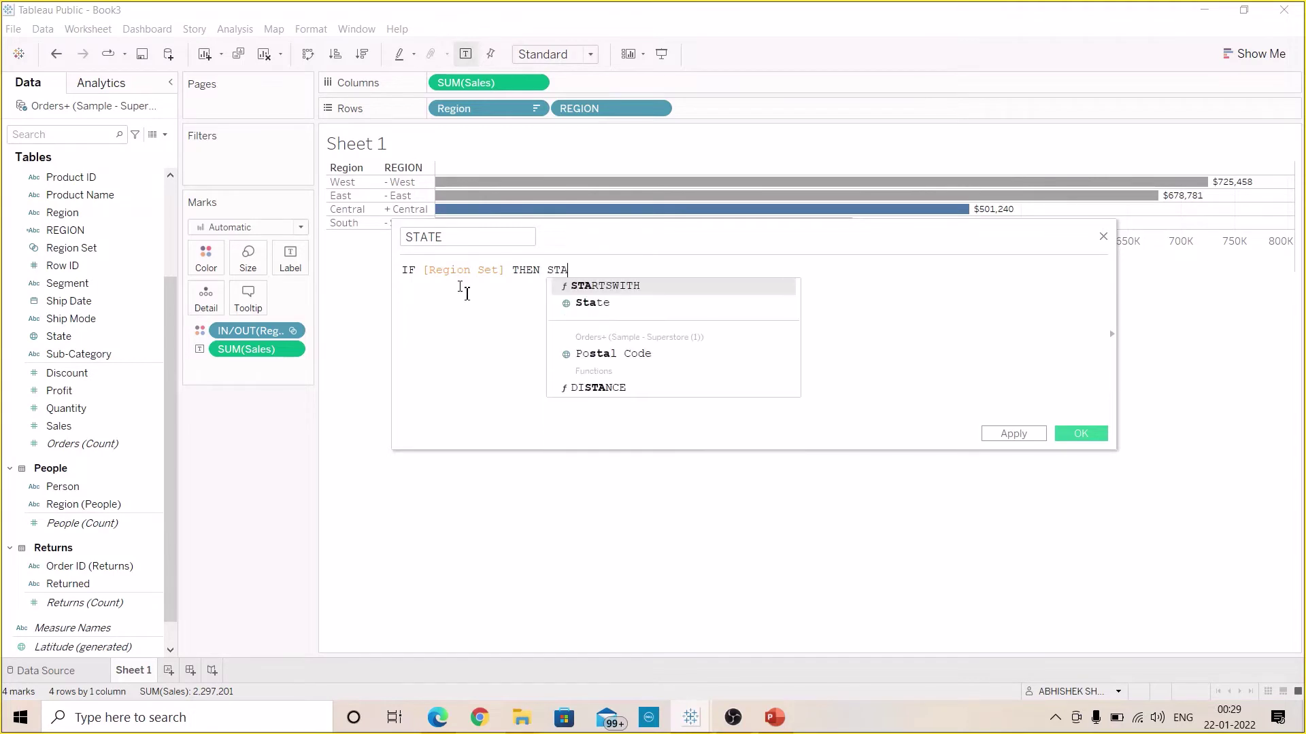
key(Down)
key(Return)
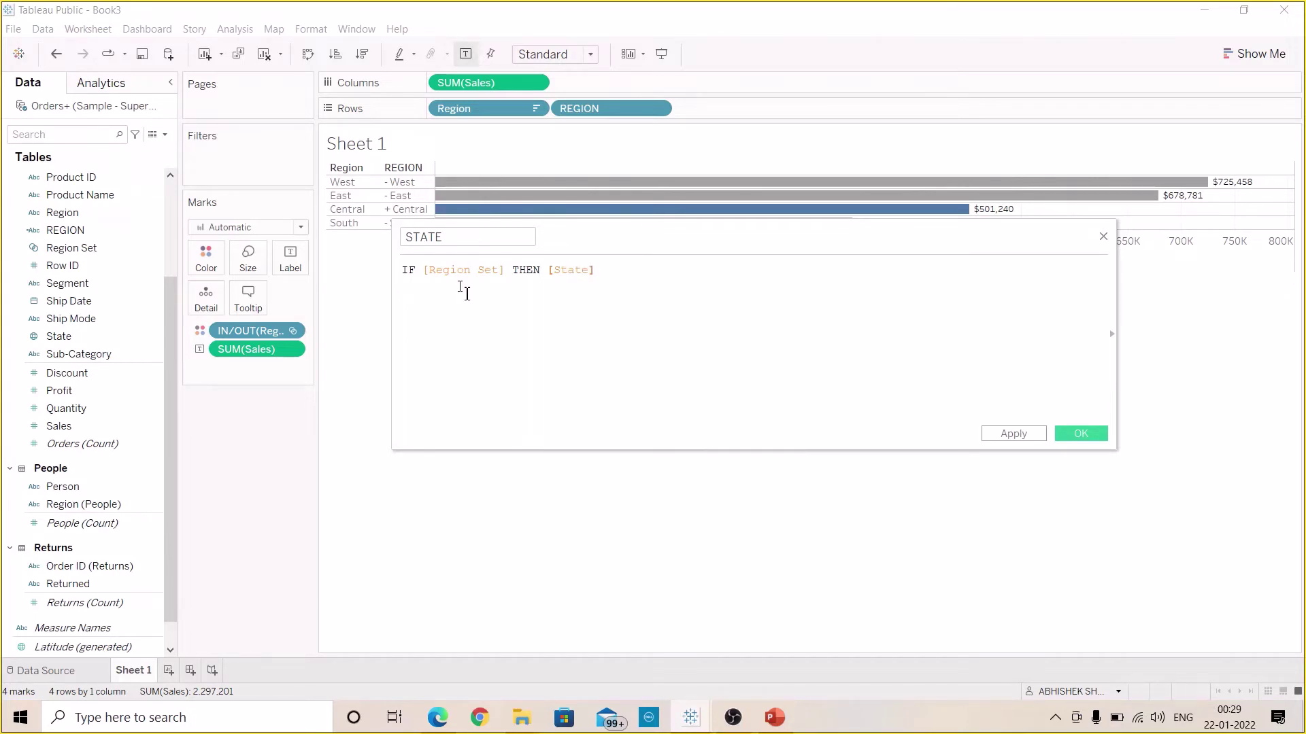
text(ELSE "" )
text(END)
click(1044, 433)
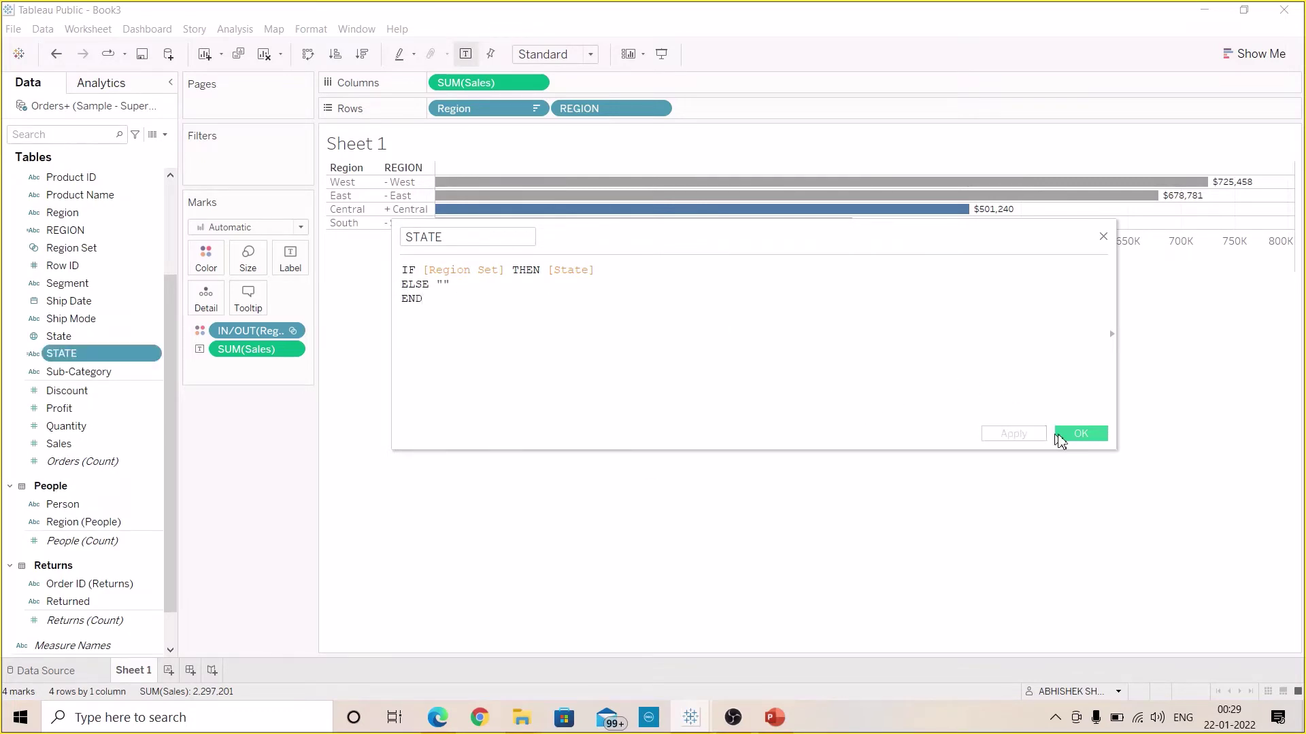
Save STATE and add it to Rows after REGION, splitting + Central into its states
click(1080, 434)
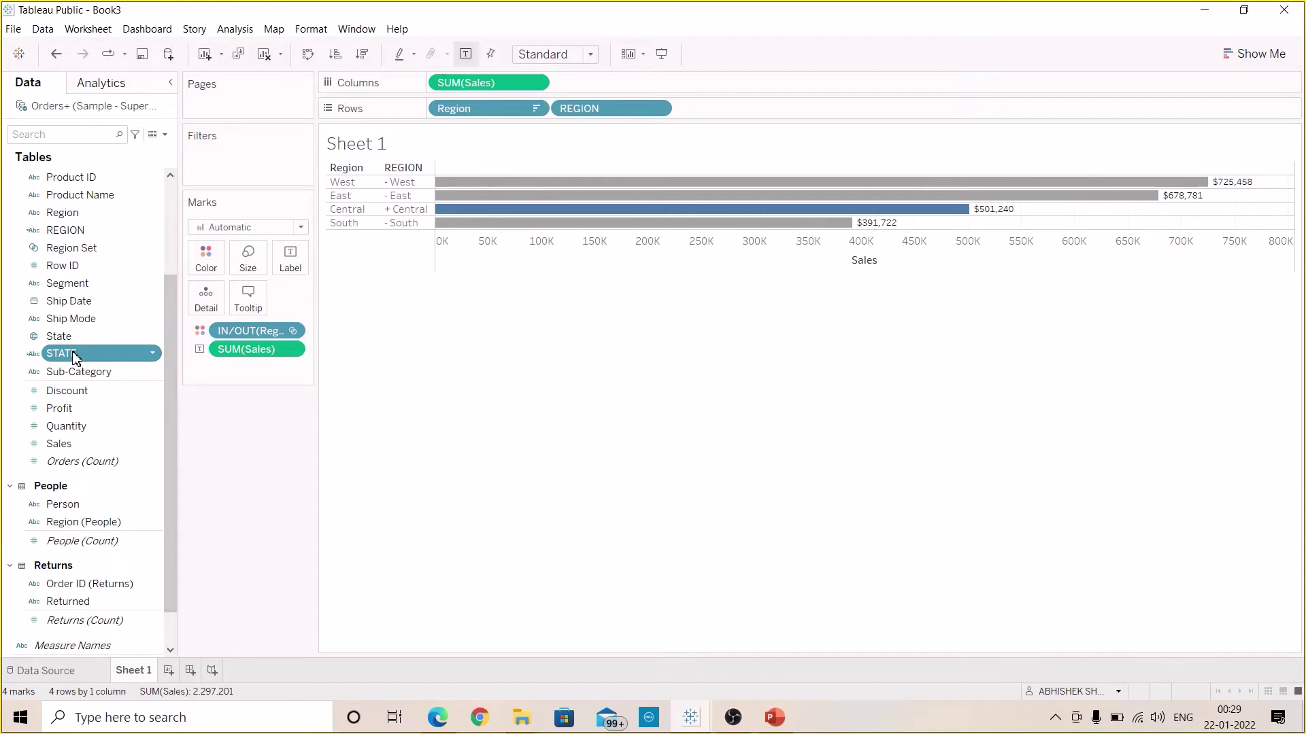
drag(96, 358, 747, 145)
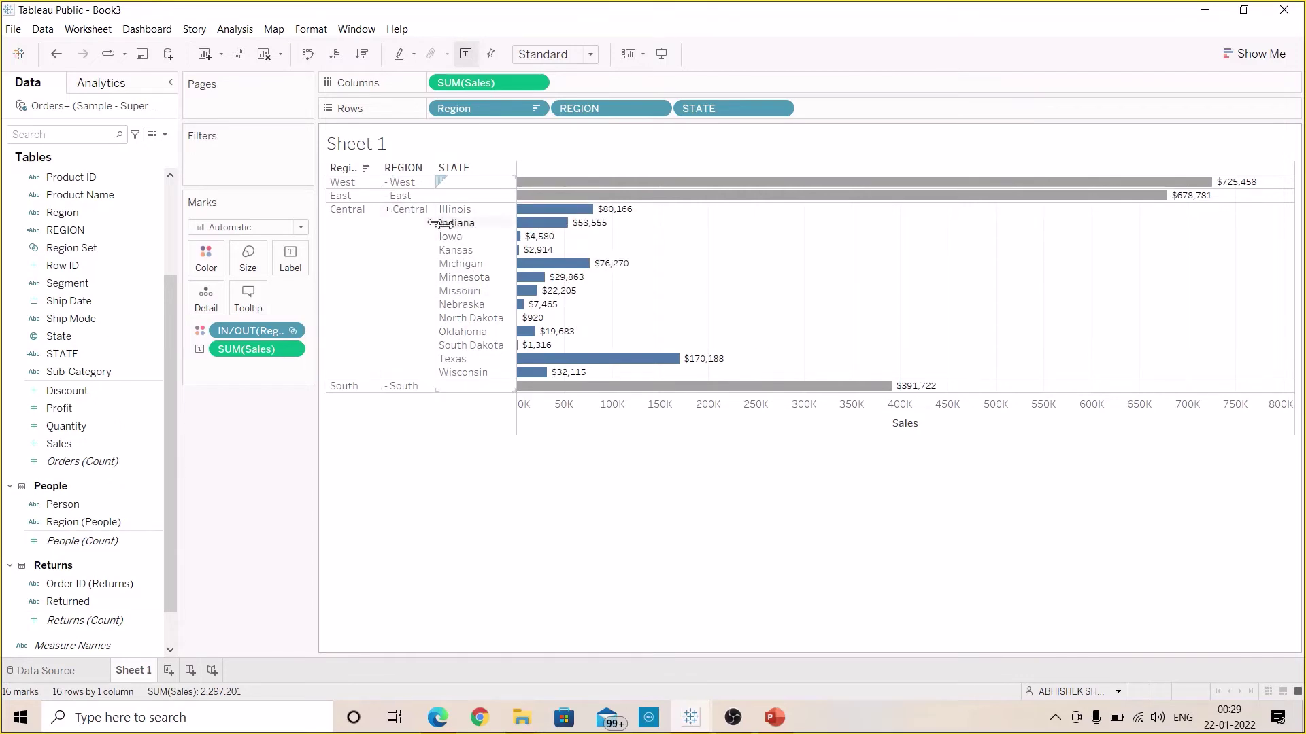
click(387, 210)
Sort STATE by Sales, Sum, descending so Texas comes first and North Dakota last
mouse_move(577, 216)
click(779, 108)
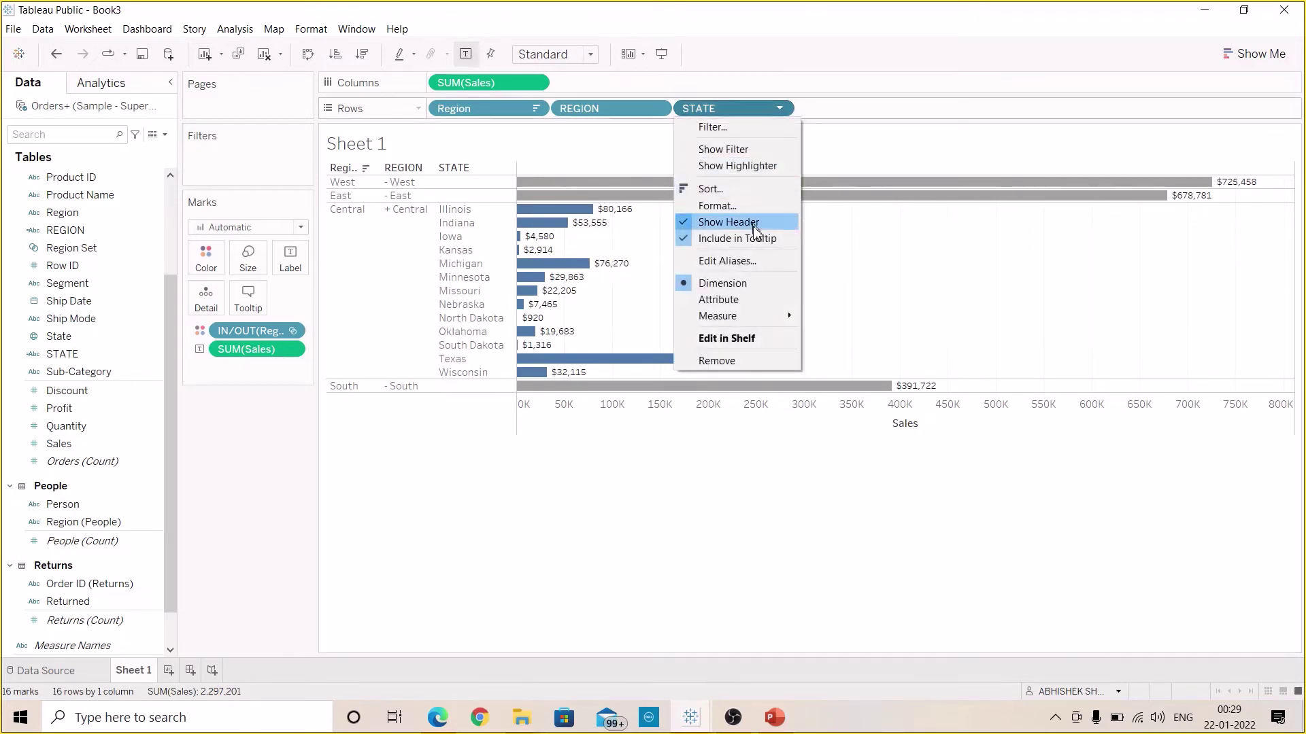
click(740, 190)
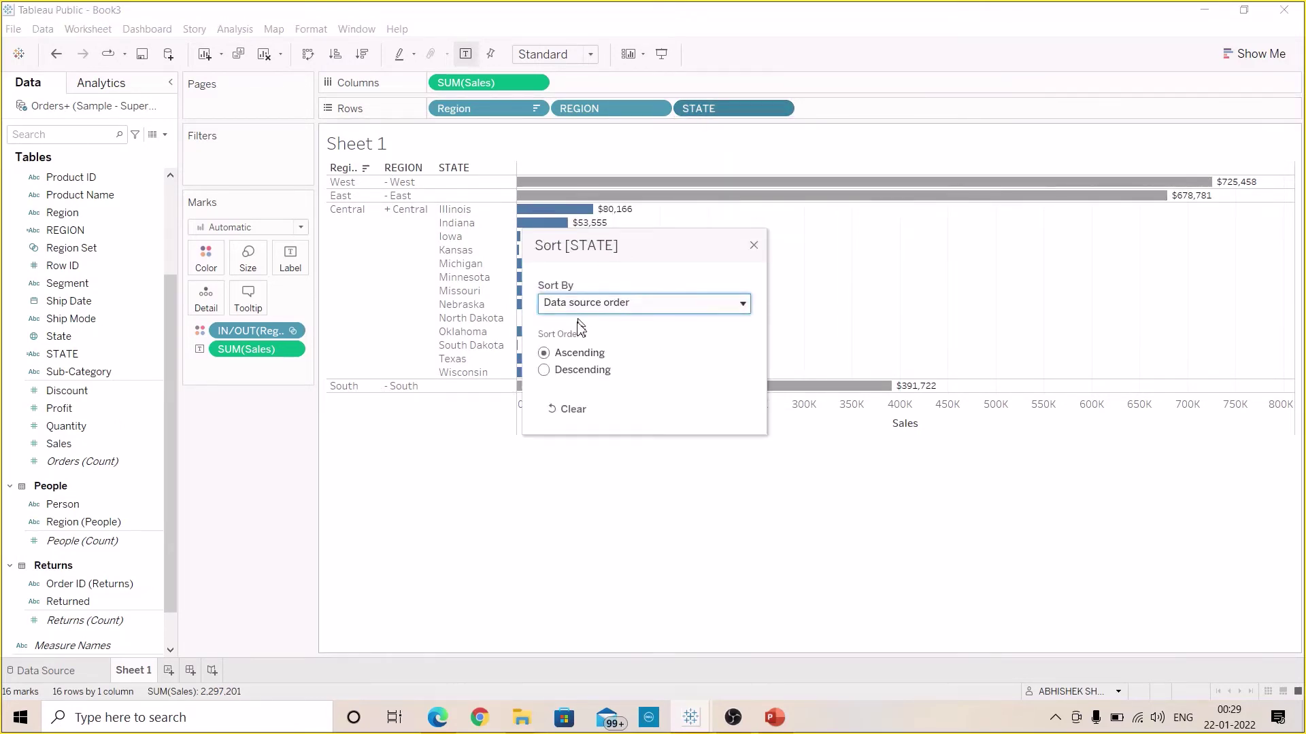
click(593, 313)
click(569, 354)
click(577, 371)
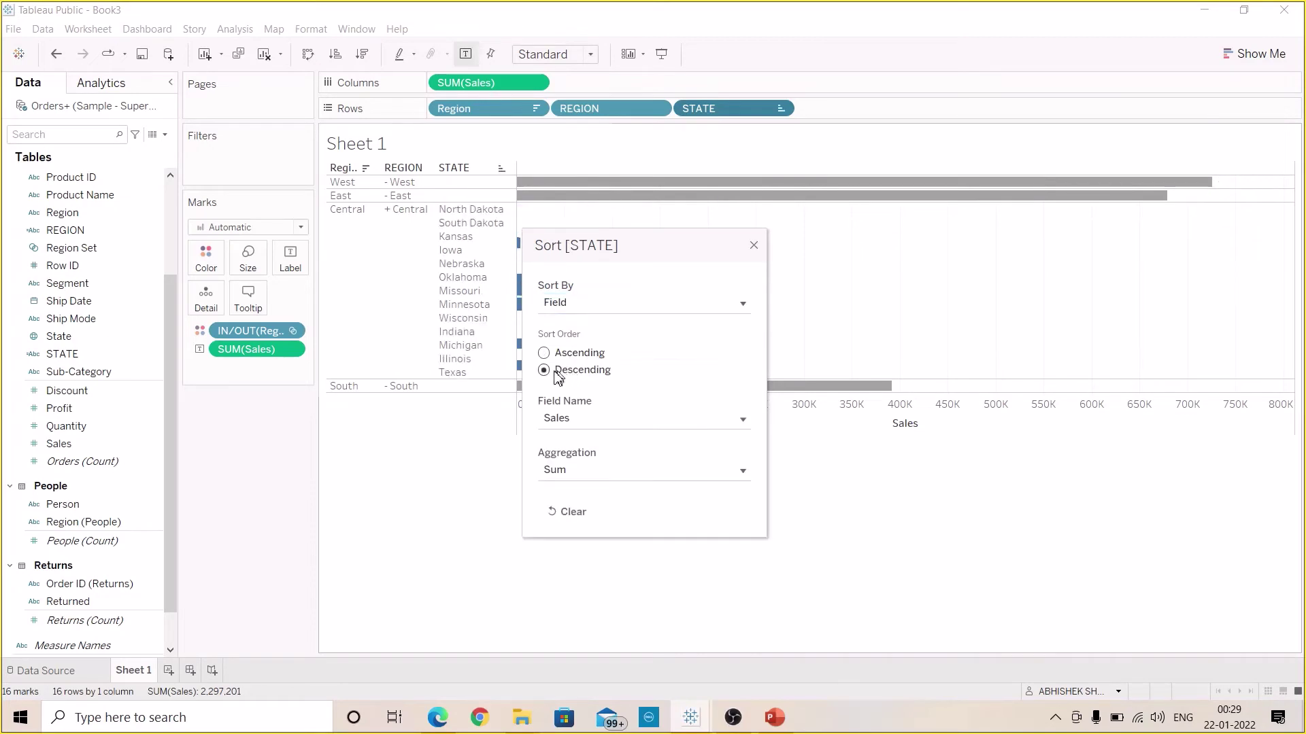
click(755, 247)
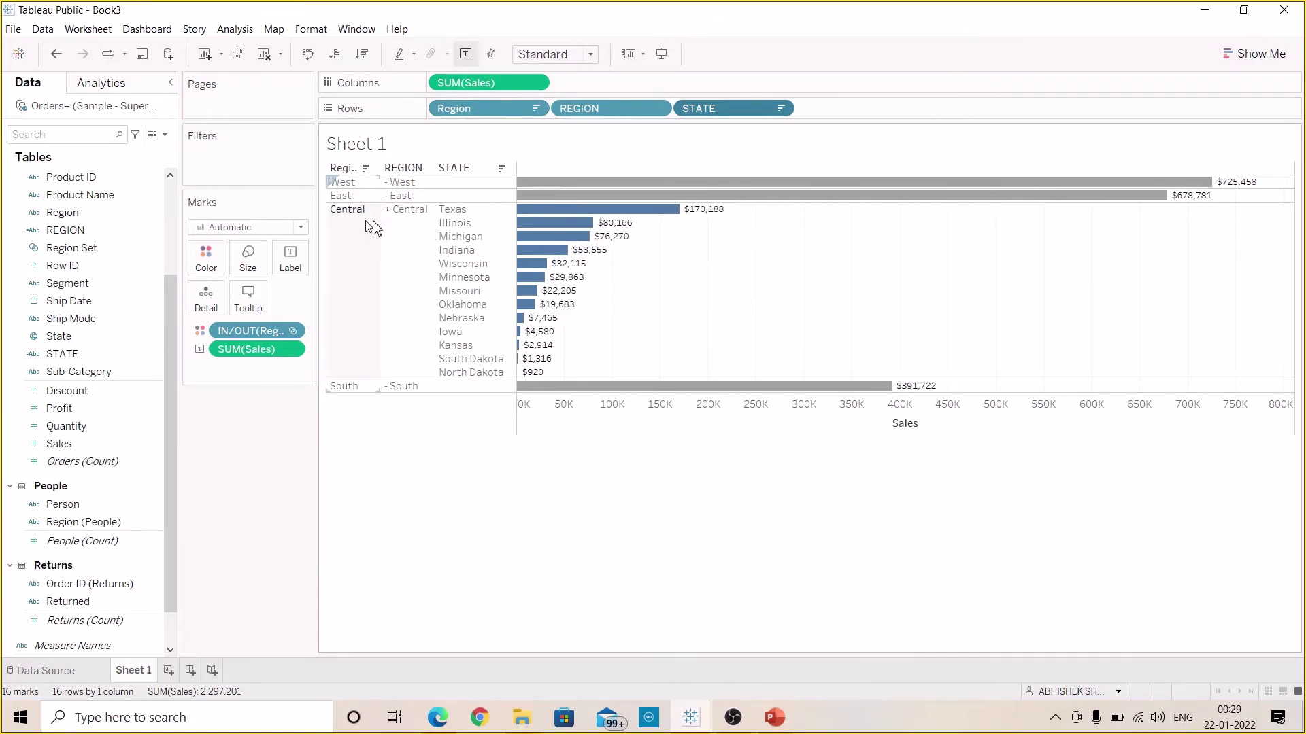
Hide the Region header and Sales axis, and make the chart's rows taller
click(529, 109)
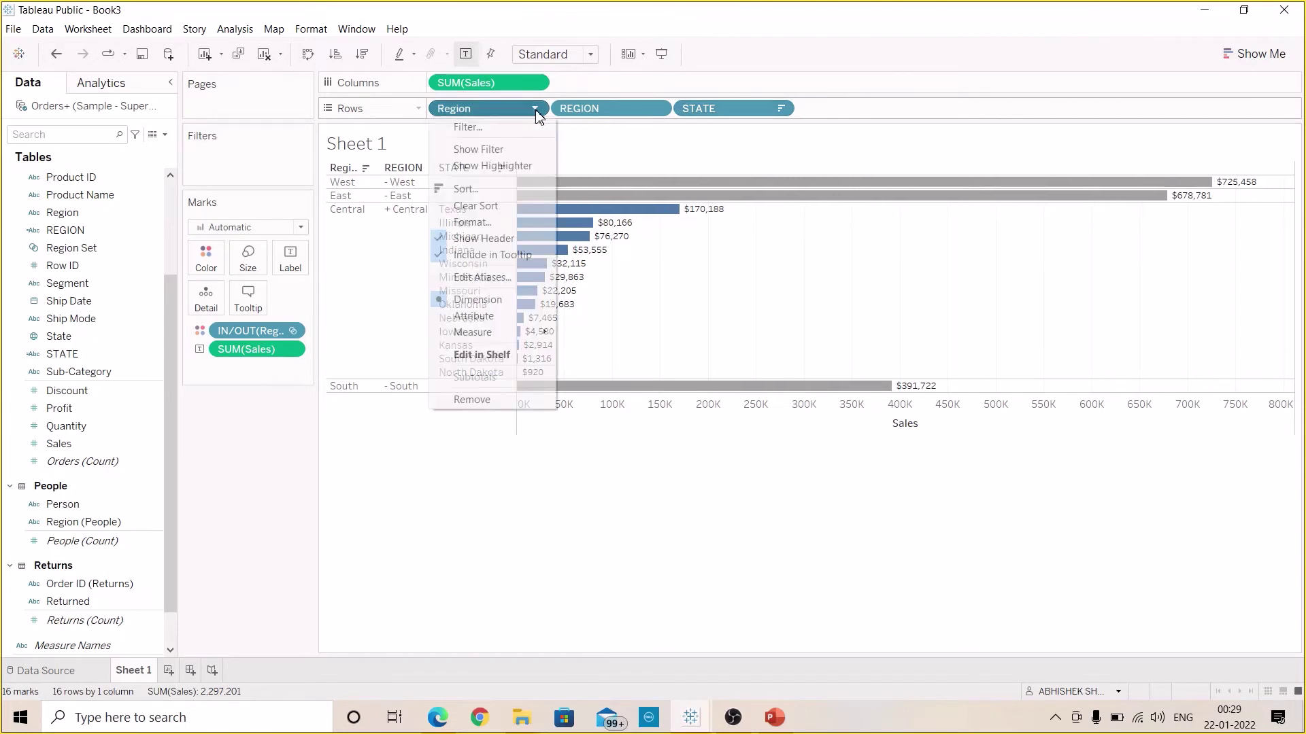
click(468, 241)
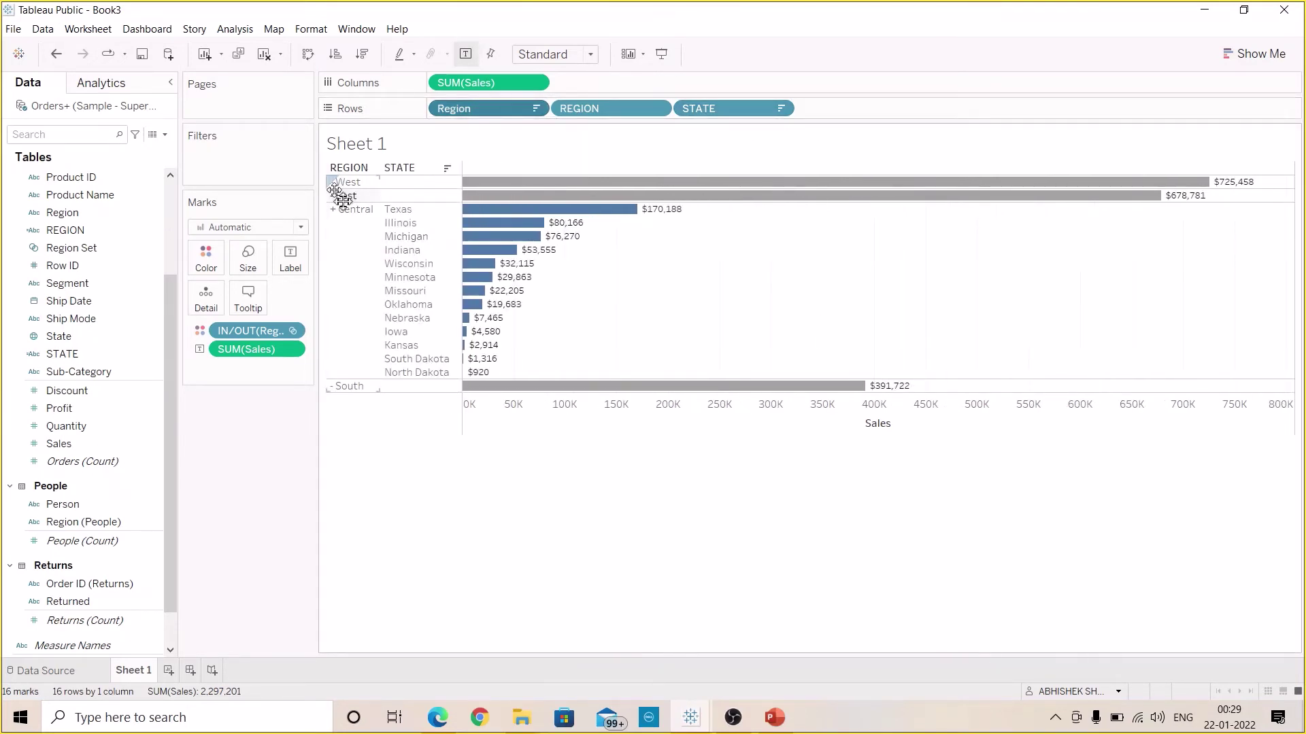
drag(381, 182, 389, 182)
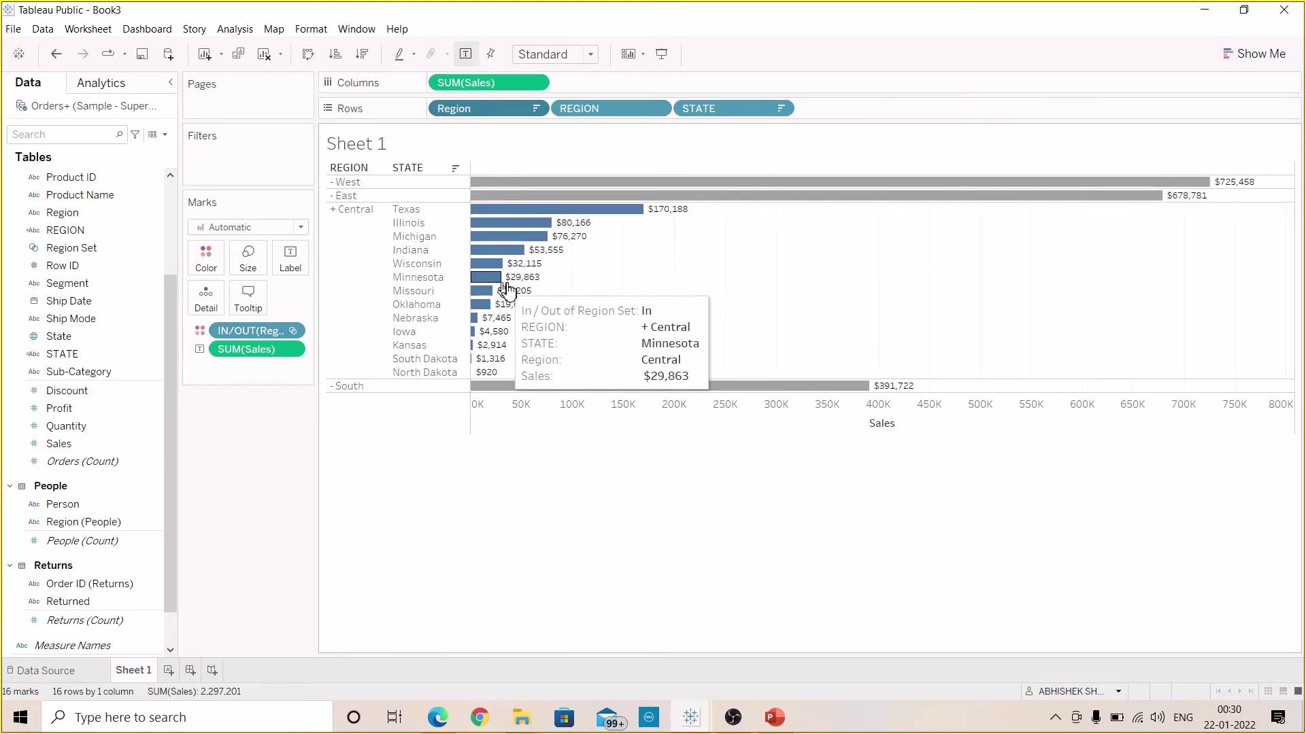
right_click(547, 410)
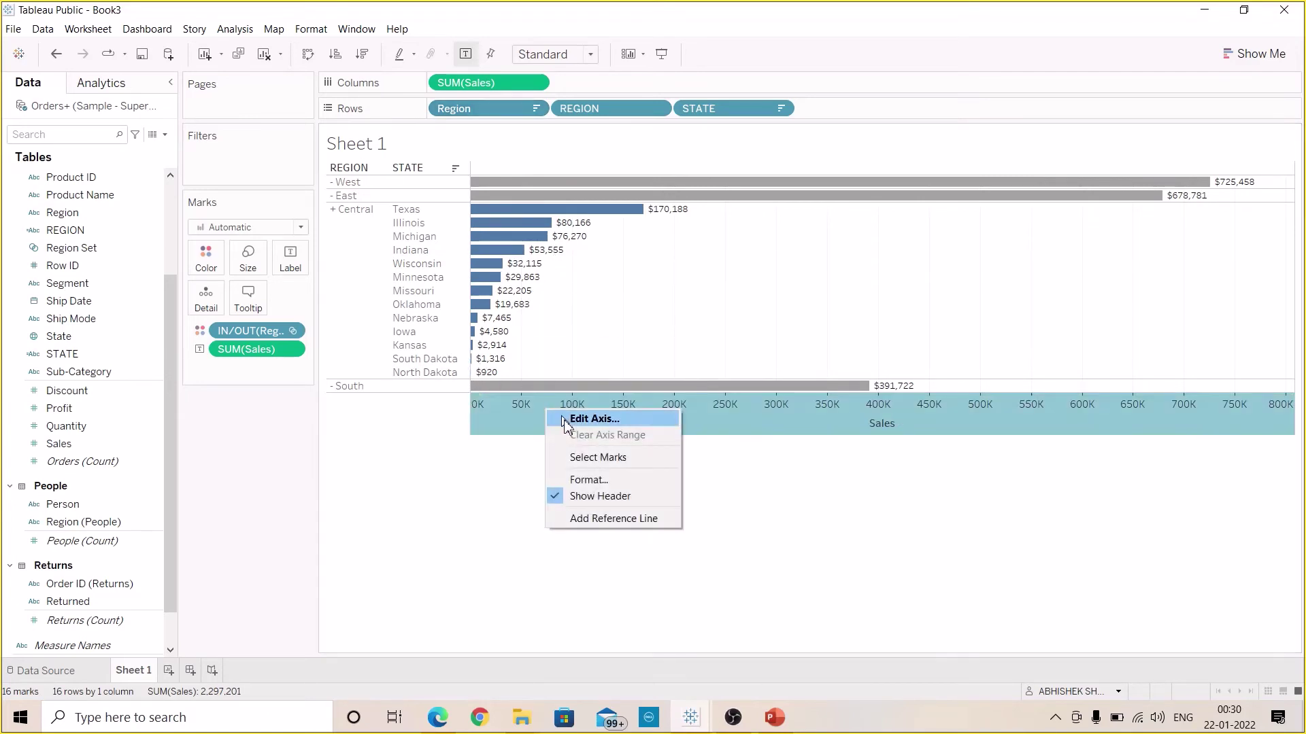
click(601, 498)
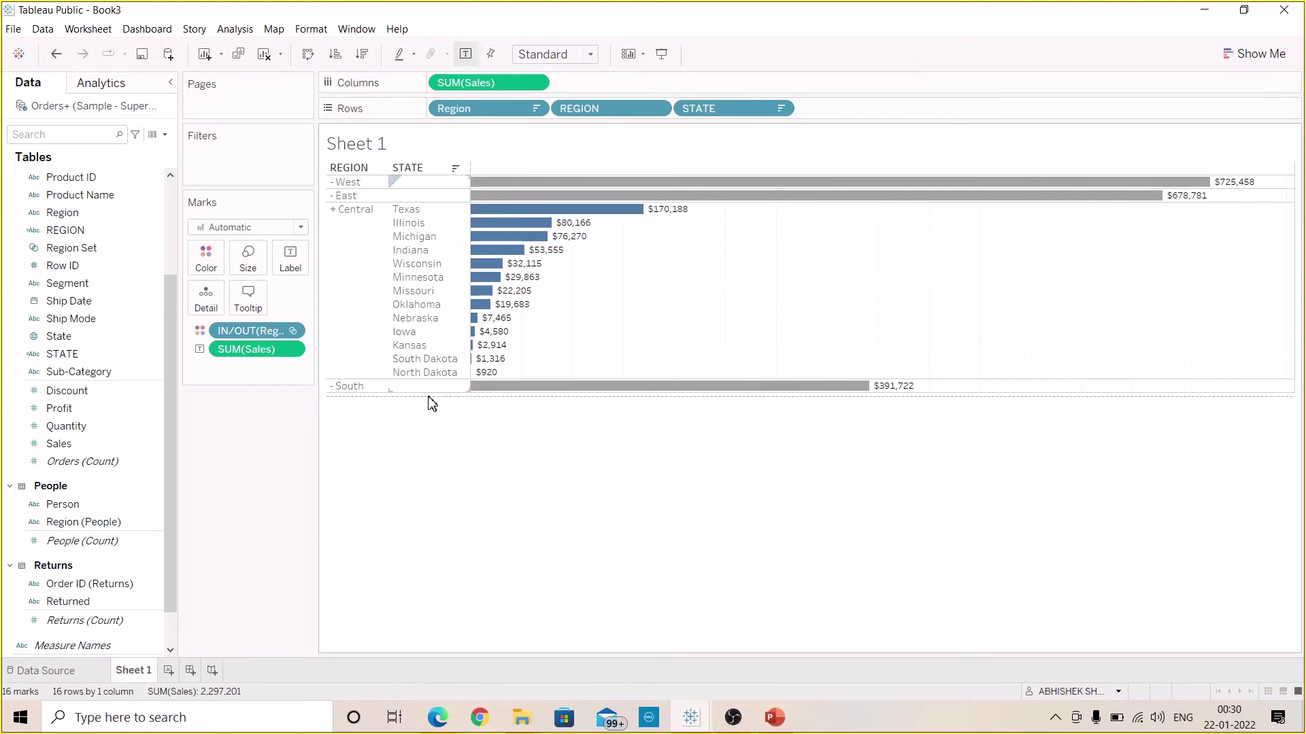
key(ctrl+Up)
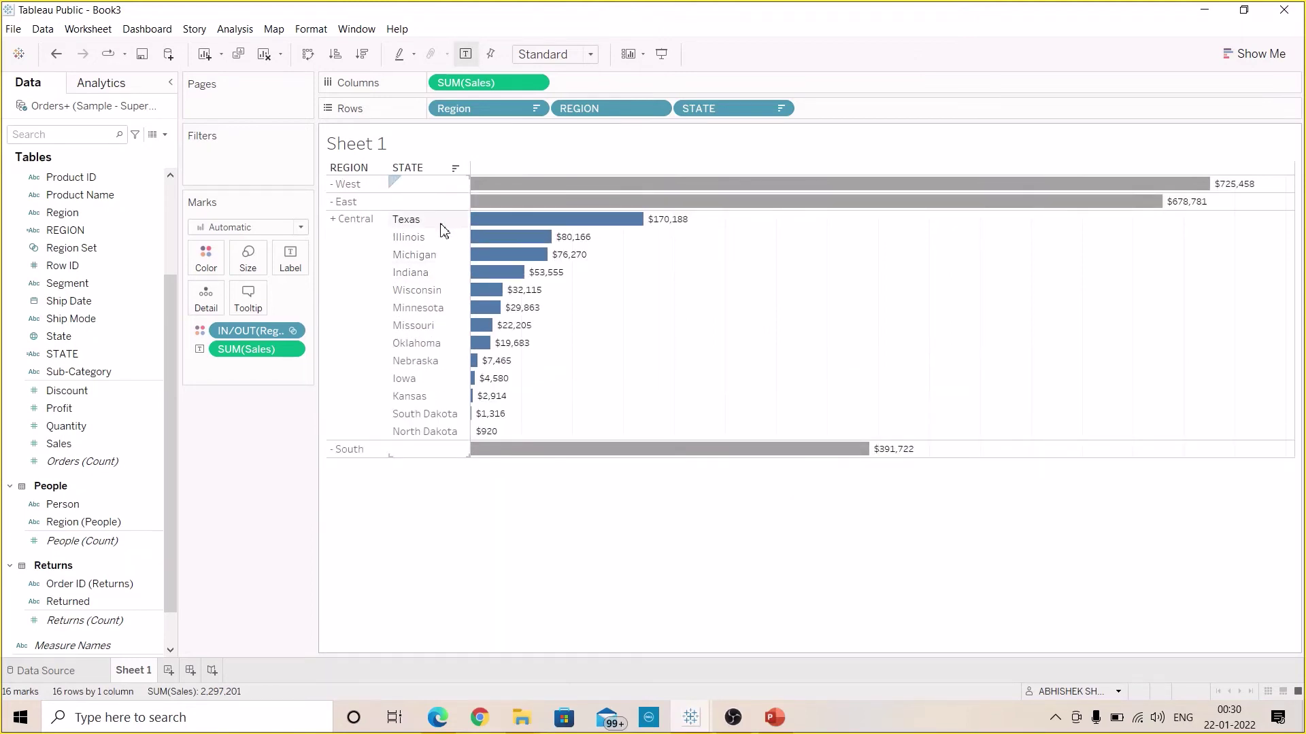
Start a new Change Set Values action from the Worksheet Actions manager
click(144, 29)
click(139, 30)
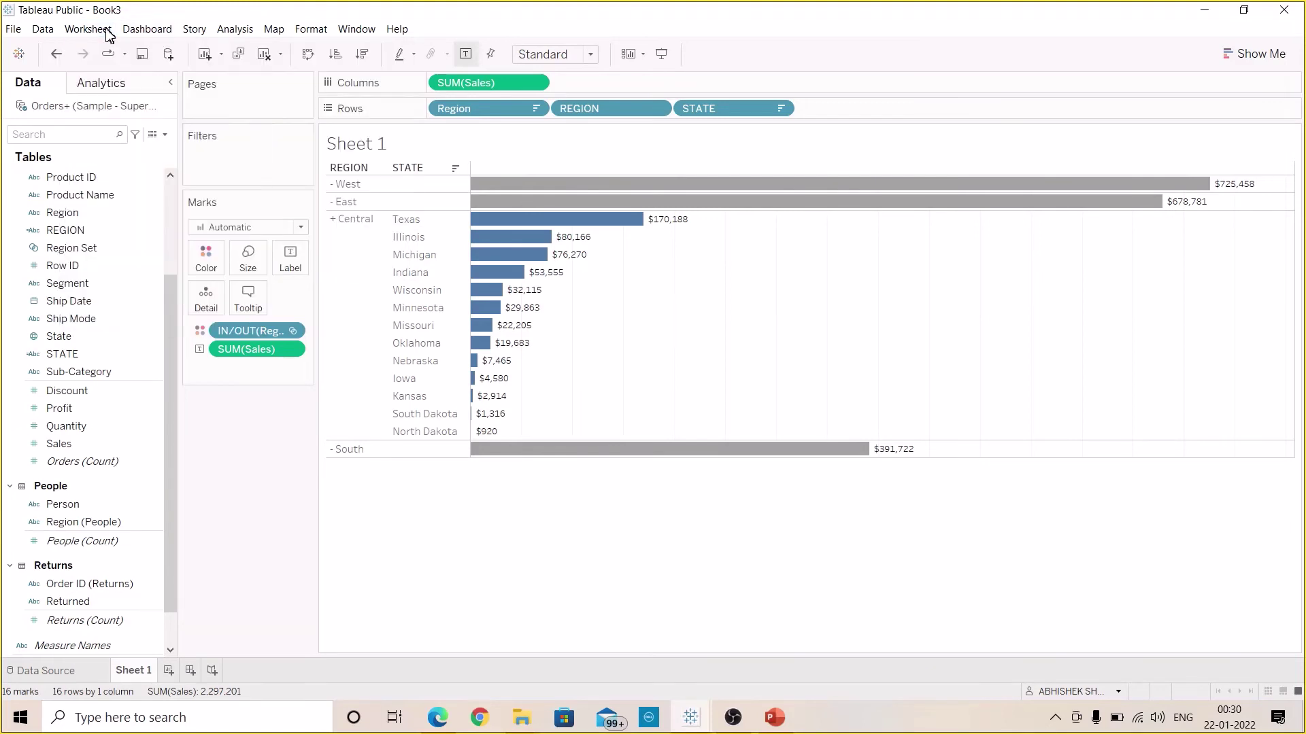
click(99, 33)
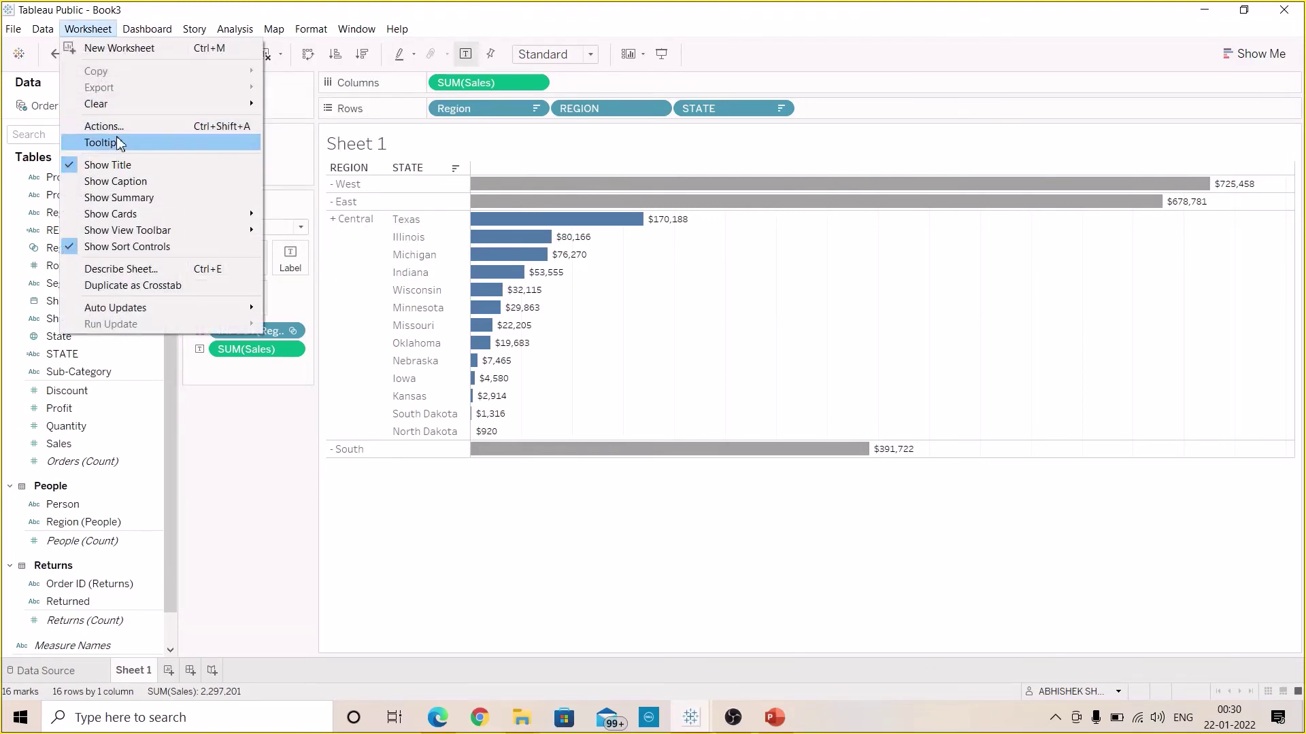
click(108, 128)
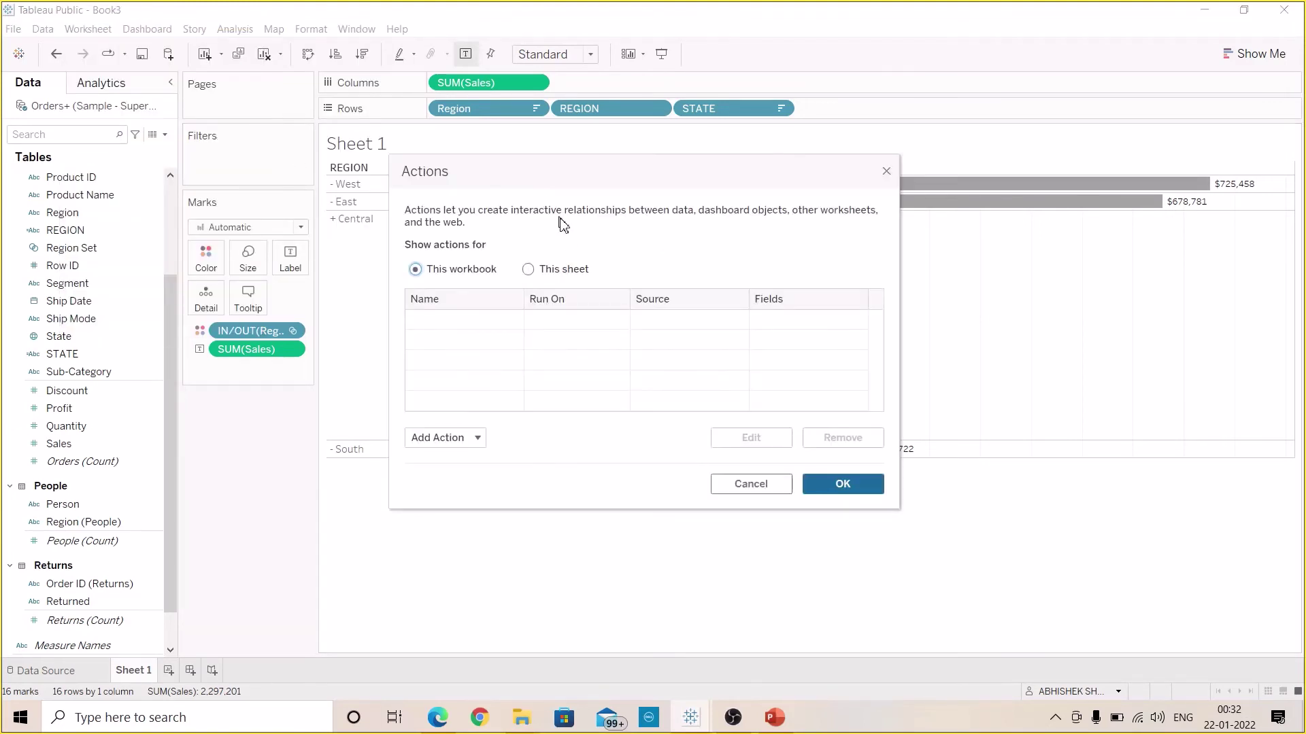
click(478, 440)
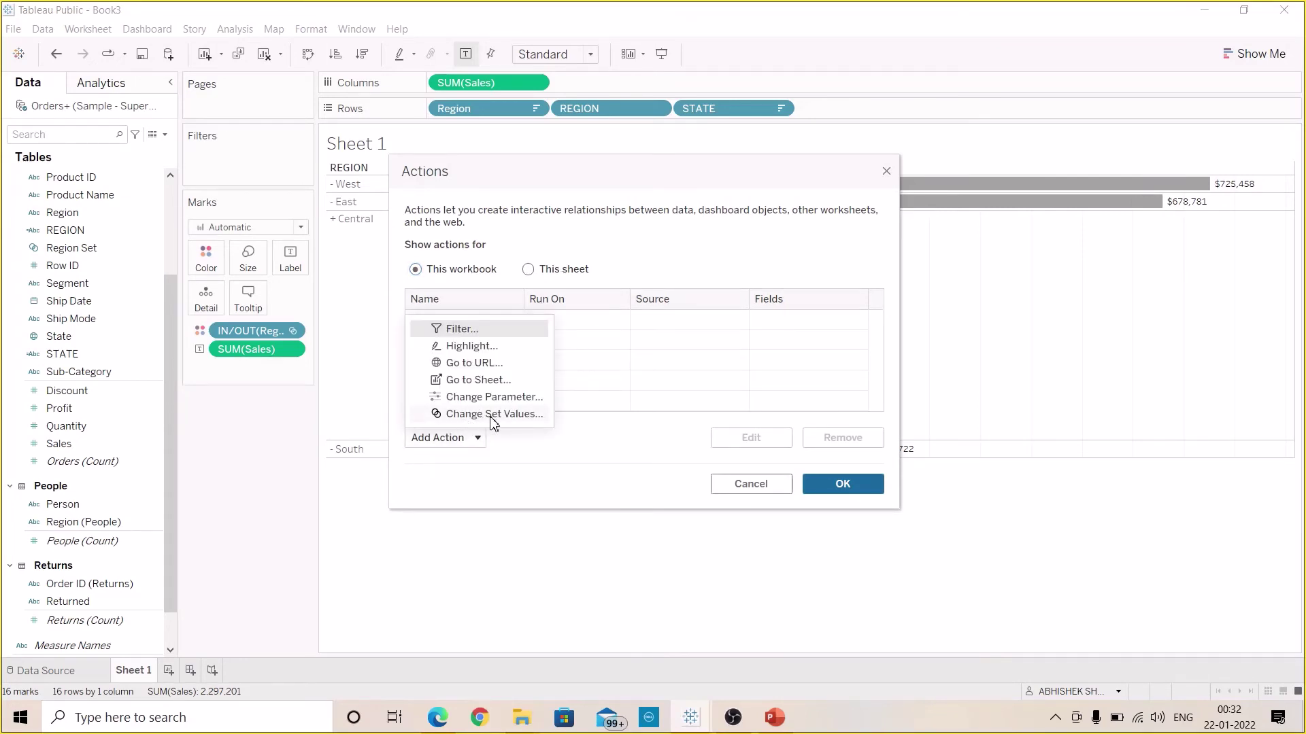
click(508, 416)
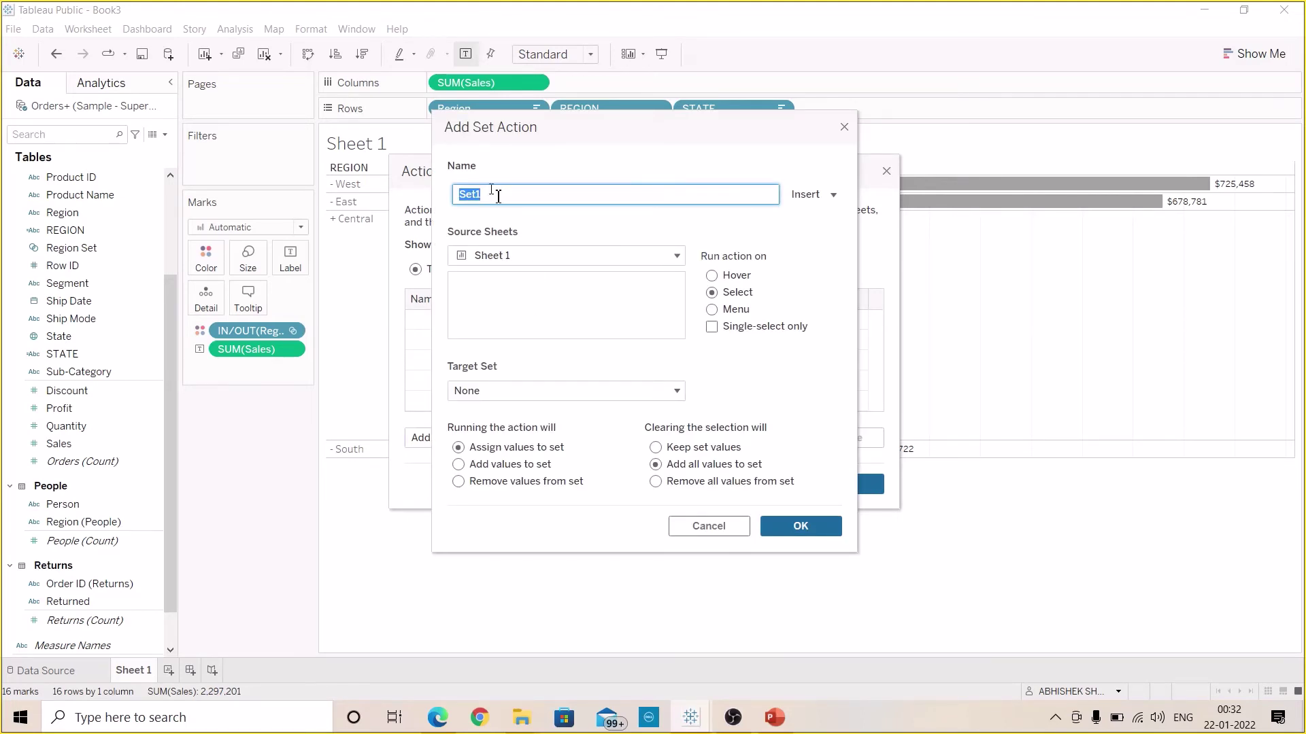
Name the action 'Region to State Drill', target Region Set, and remove all values when cleared
text(Region to State Drill)
click(511, 390)
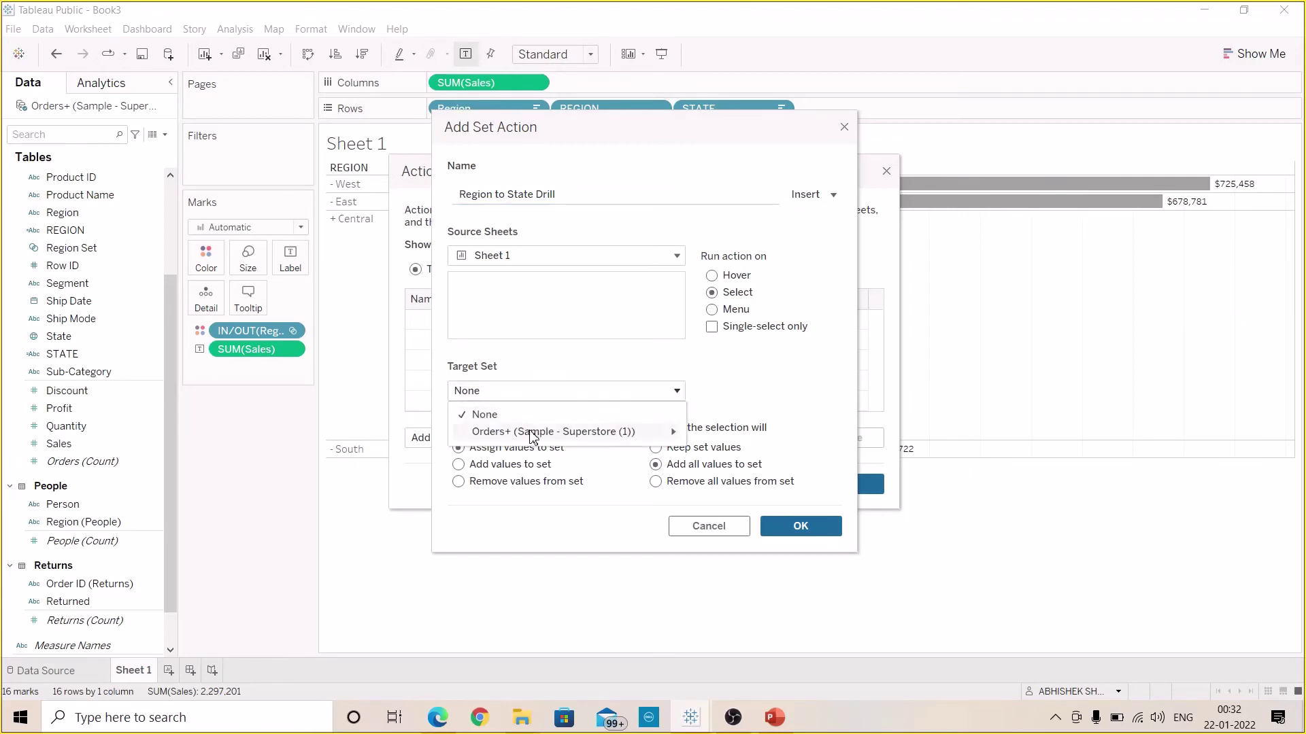
mouse_move(533, 432)
click(716, 431)
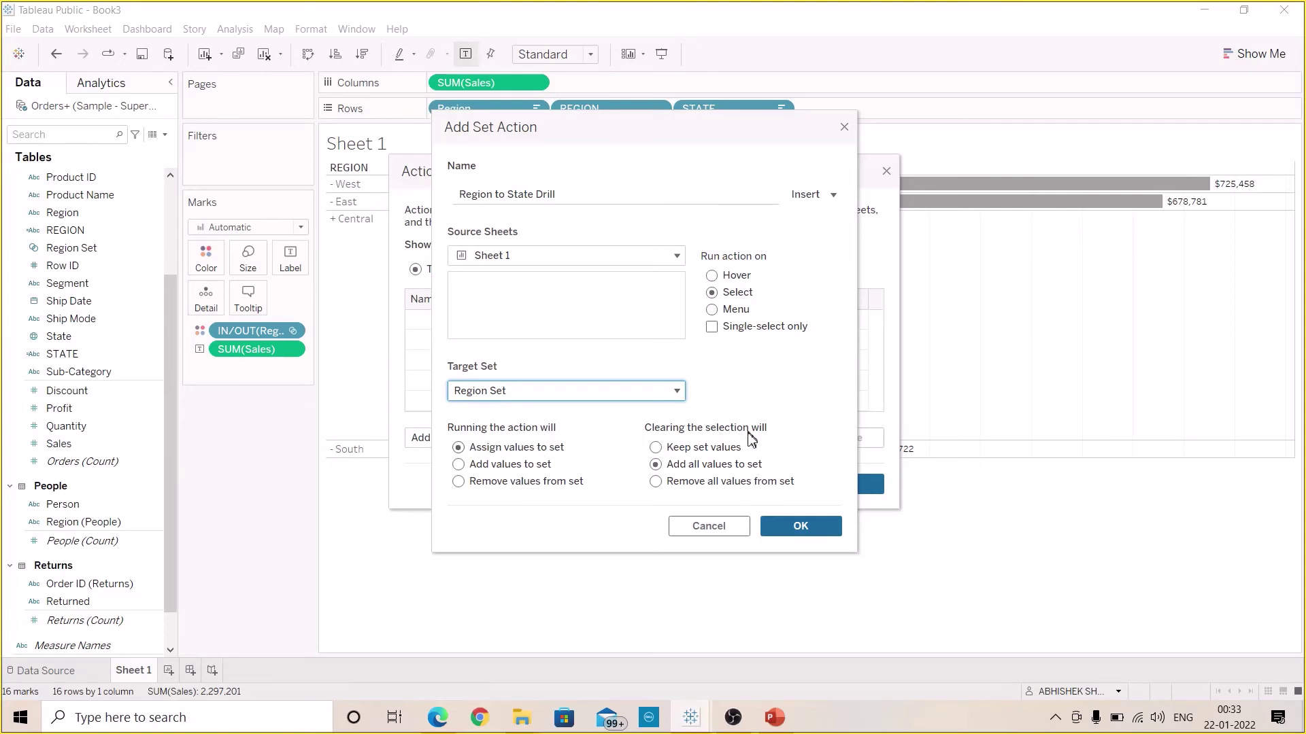
click(657, 483)
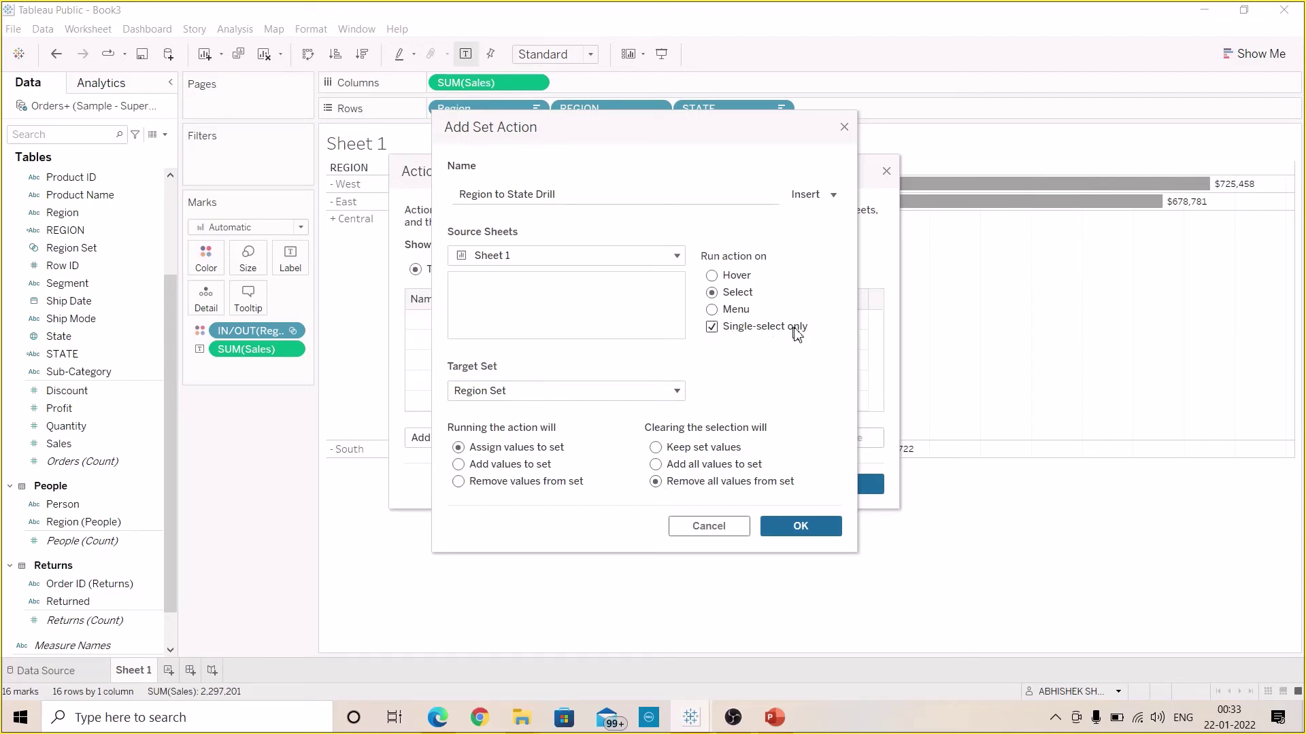
click(799, 529)
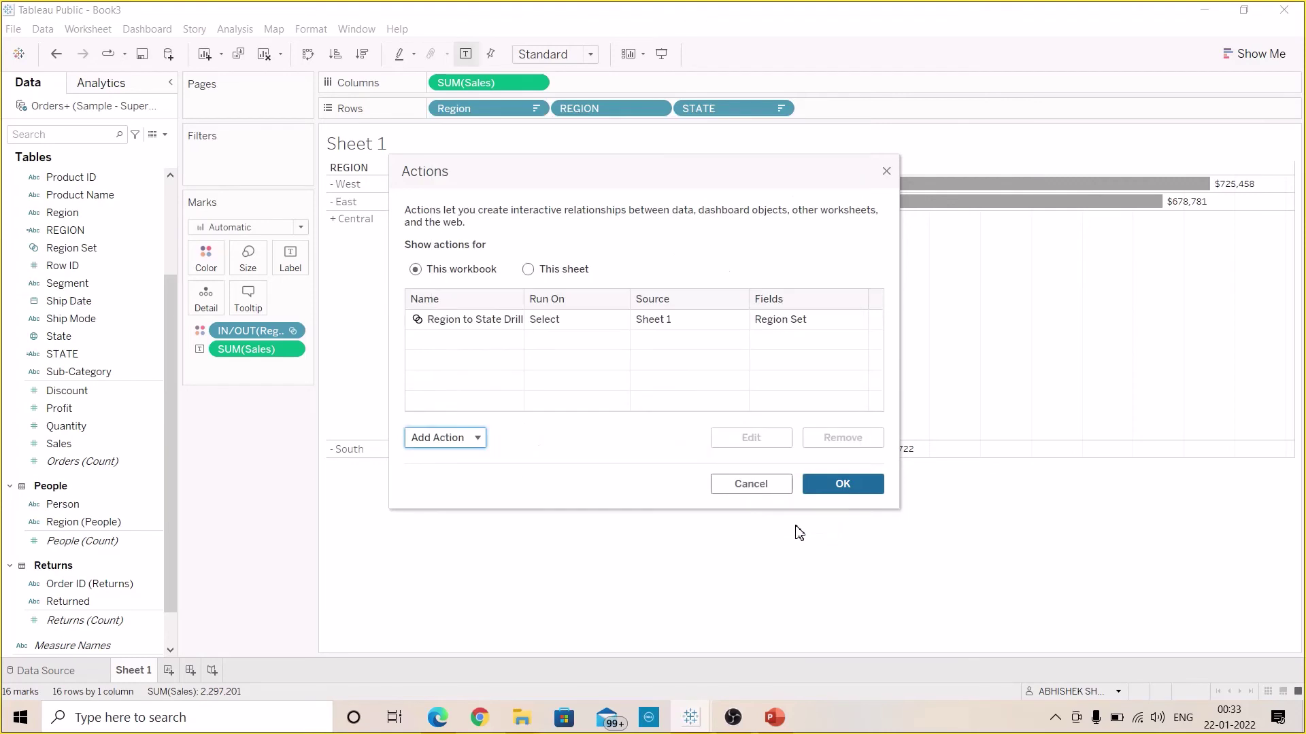
click(829, 485)
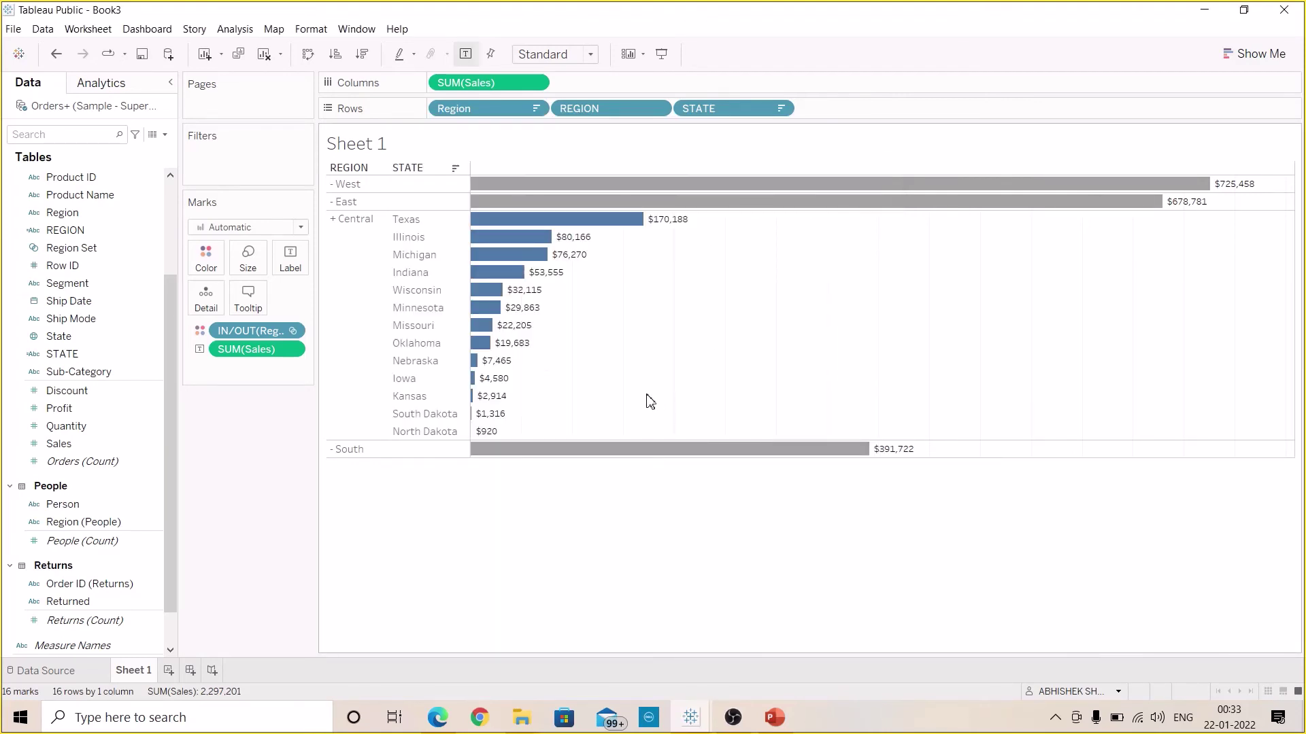
Replace the 'Sheet 1' title with bold 'Region to State Drill'
right_click(376, 154)
click(399, 158)
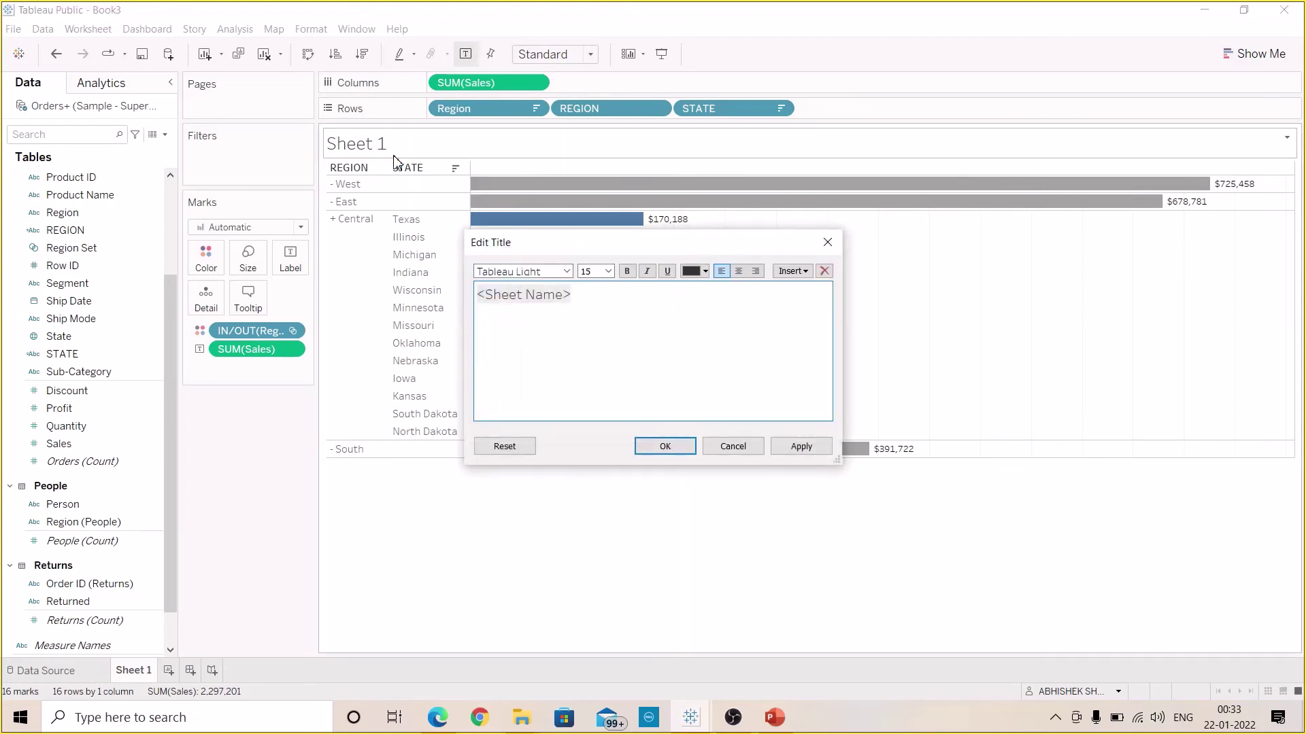
key(shift+Right)
key(shift+Right)
key(shift+Right)
key(shift+Right)
key(shift+Right)
key(shift+Right)
key(shift+Right)
key(shift+Right)
key(shift+Right)
key(shift+Right)
key(shift+Right)
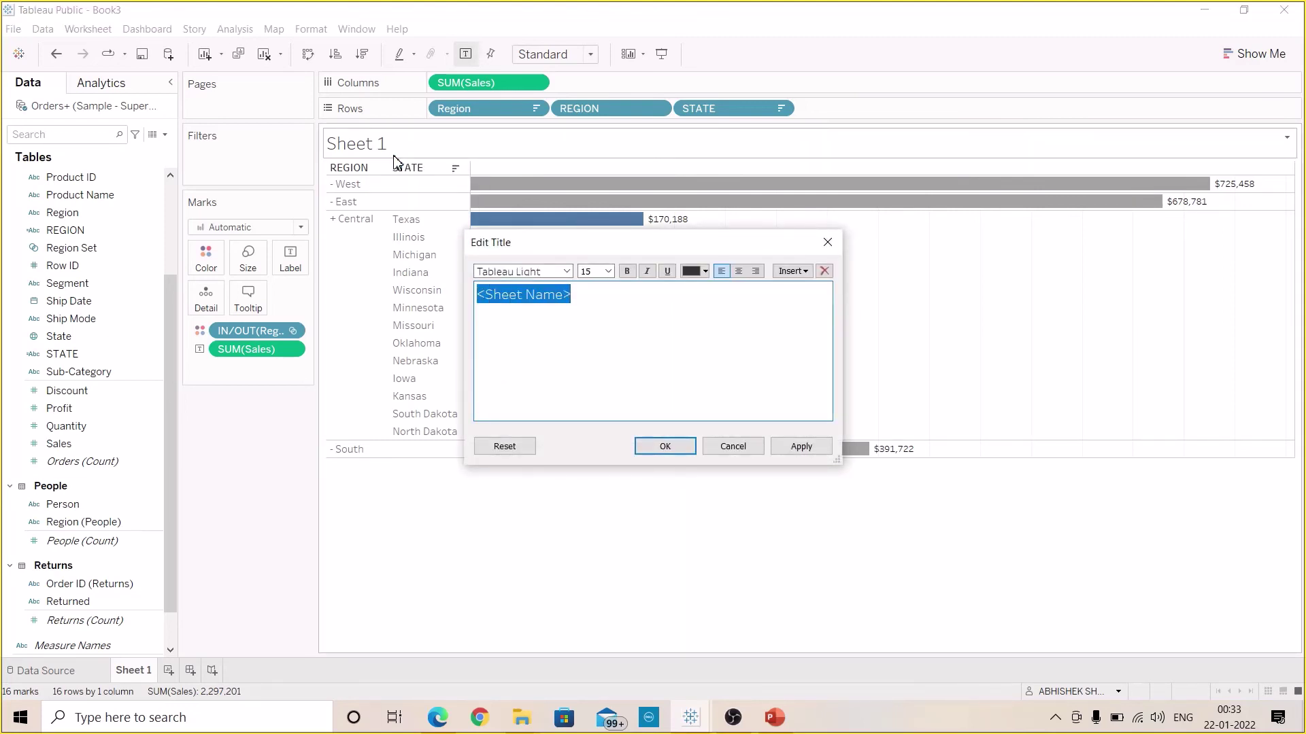
text(egion t)
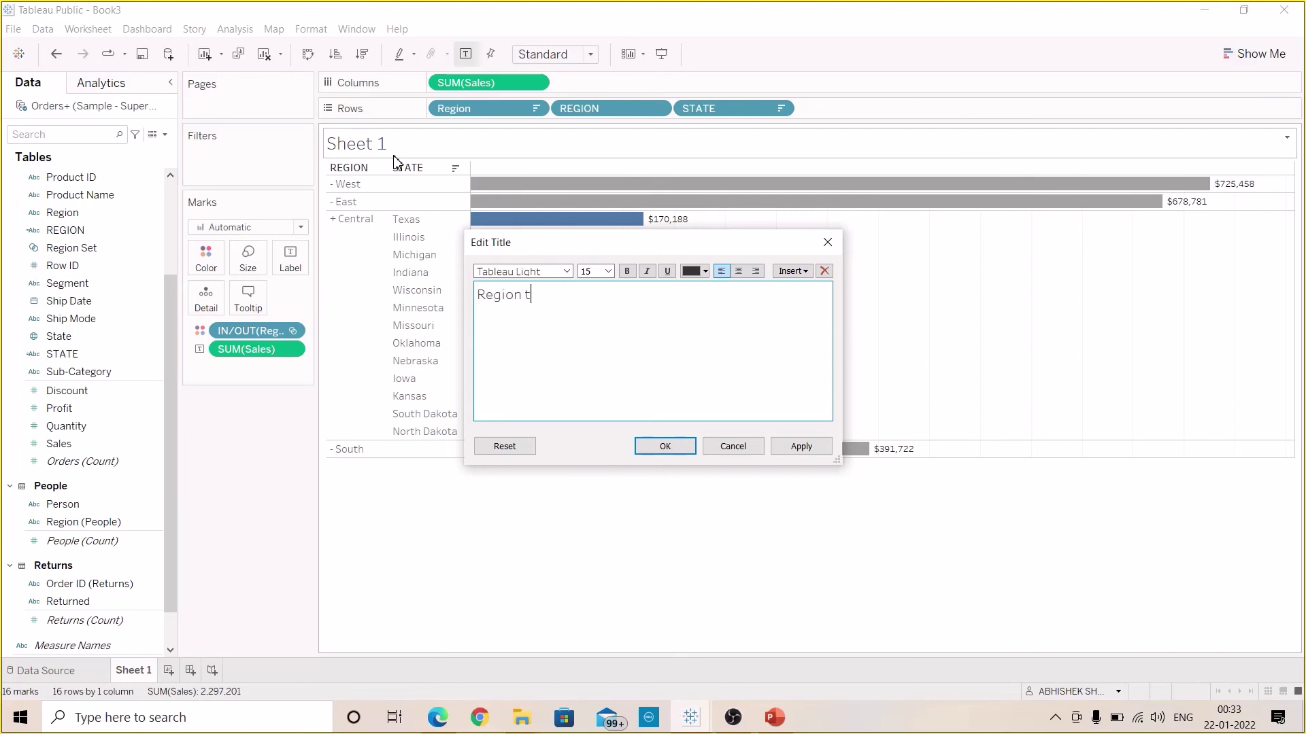
text(o State Drill)
drag(639, 304, 454, 292)
click(627, 270)
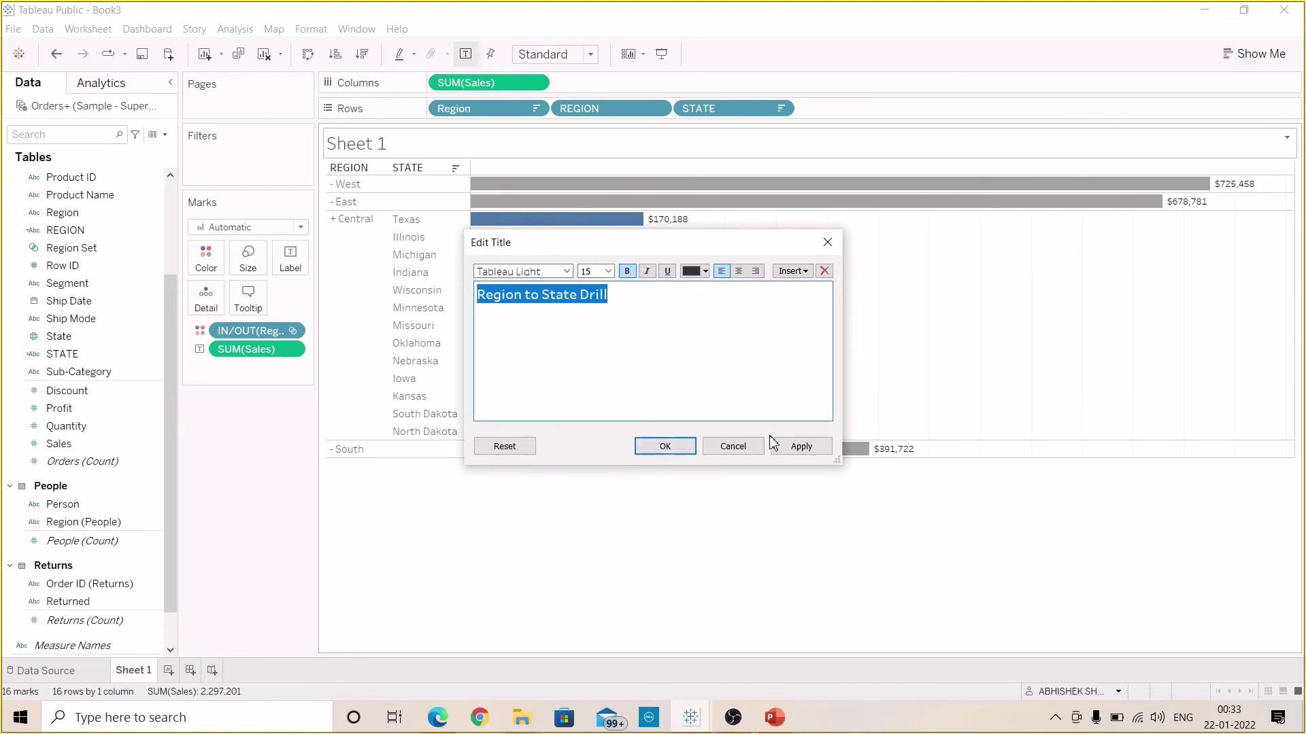
click(789, 447)
click(667, 447)
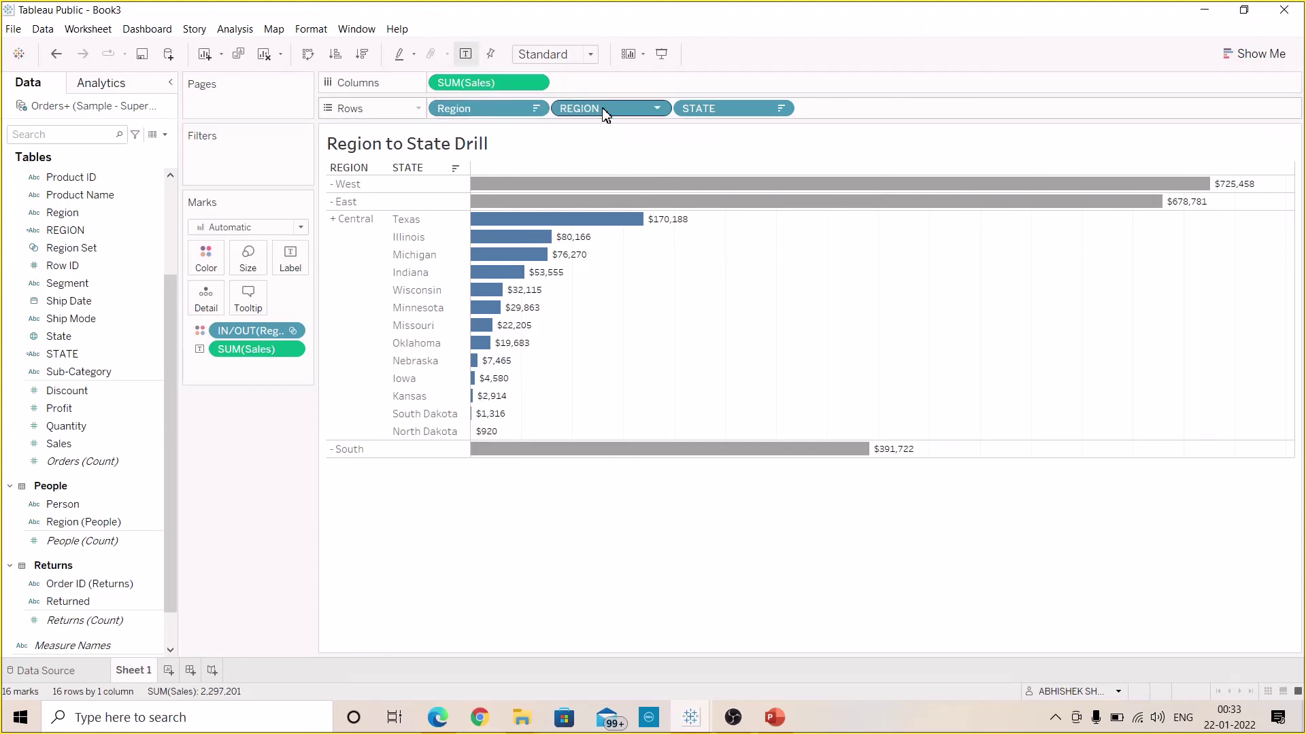
Colour the bars by REGION, then test drilling Central, East and South into their states
drag(606, 116, 223, 253)
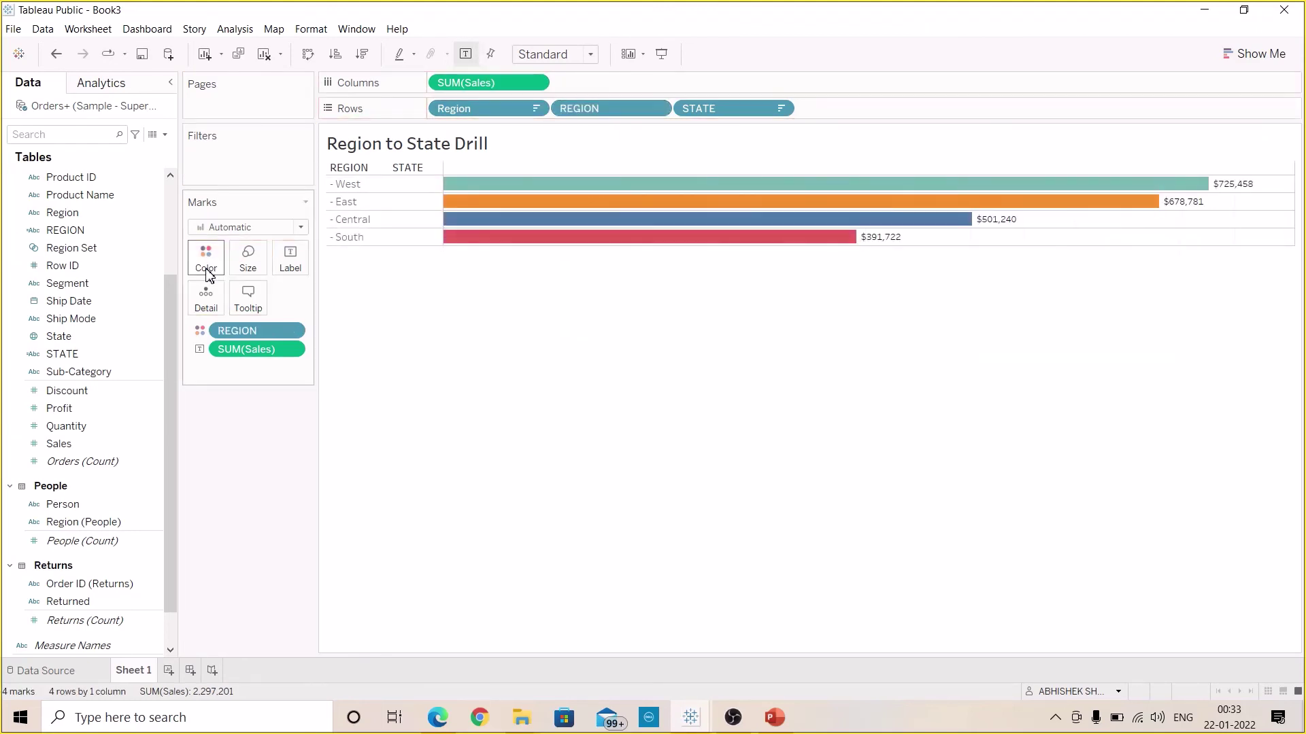
drag(646, 107, 225, 251)
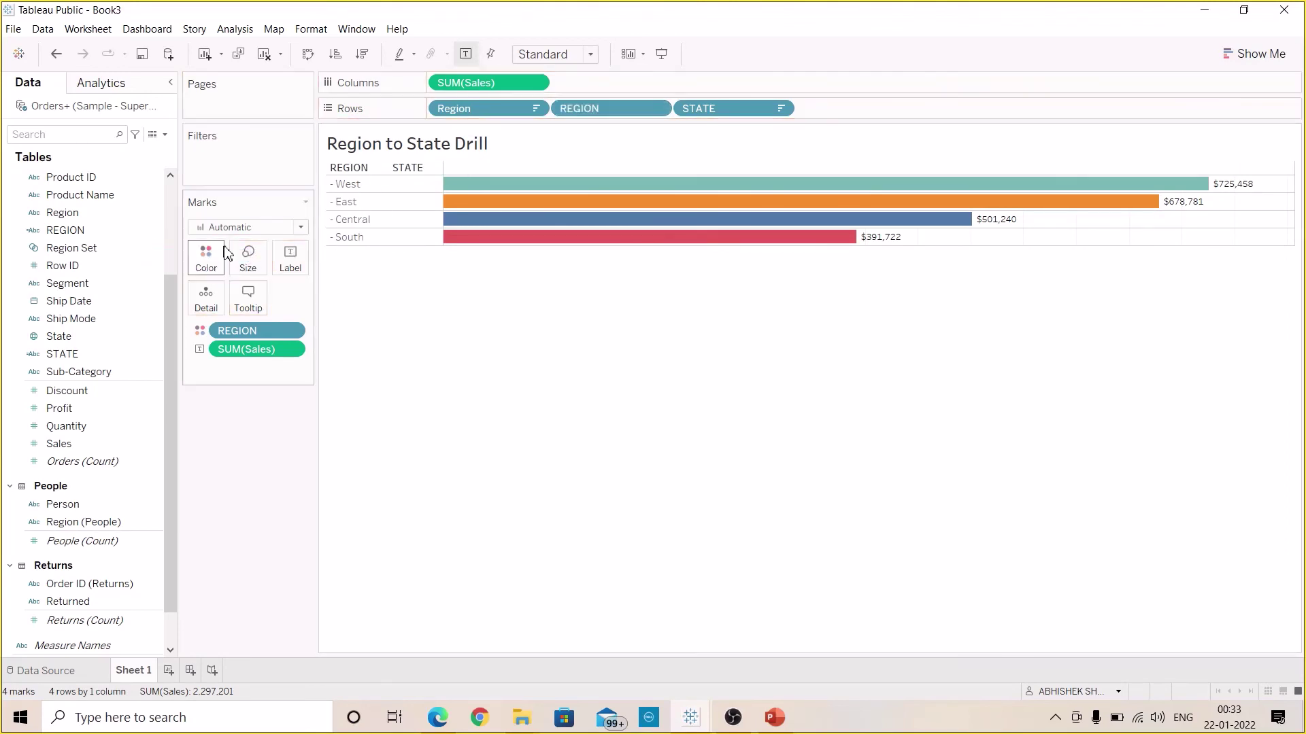
click(340, 223)
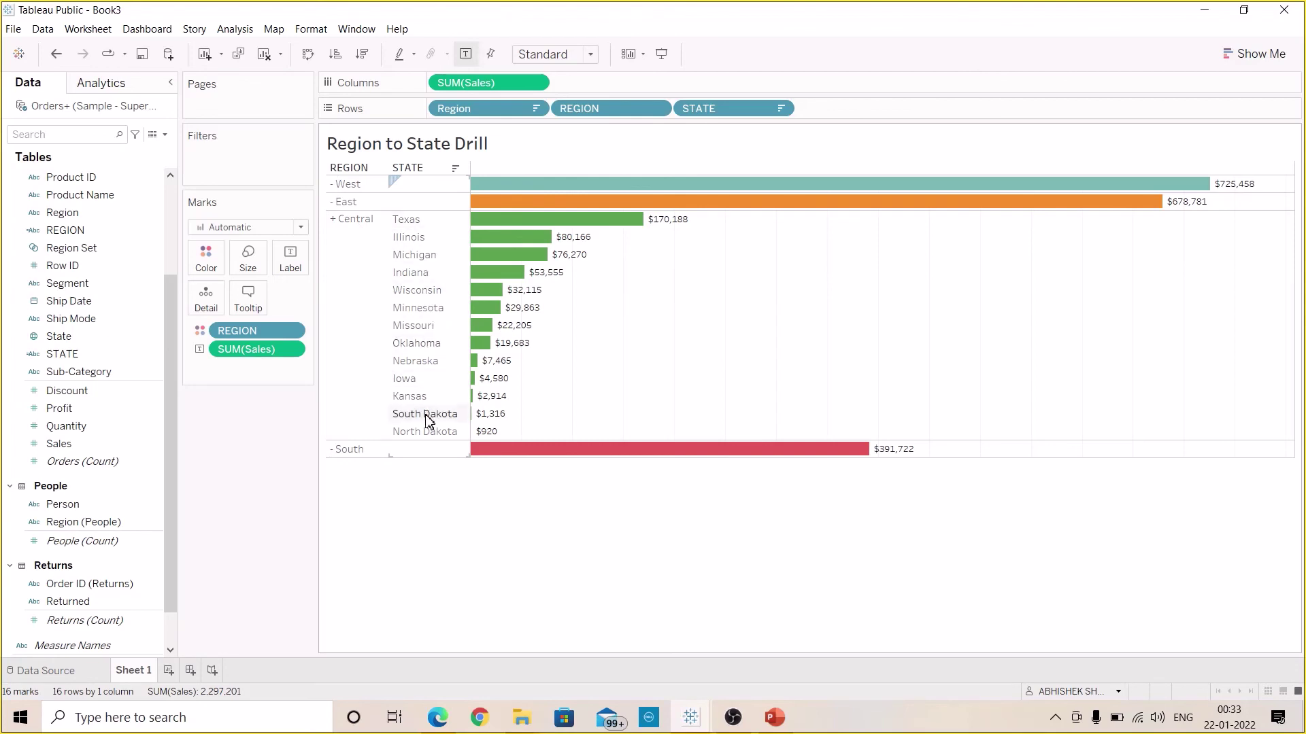
click(336, 202)
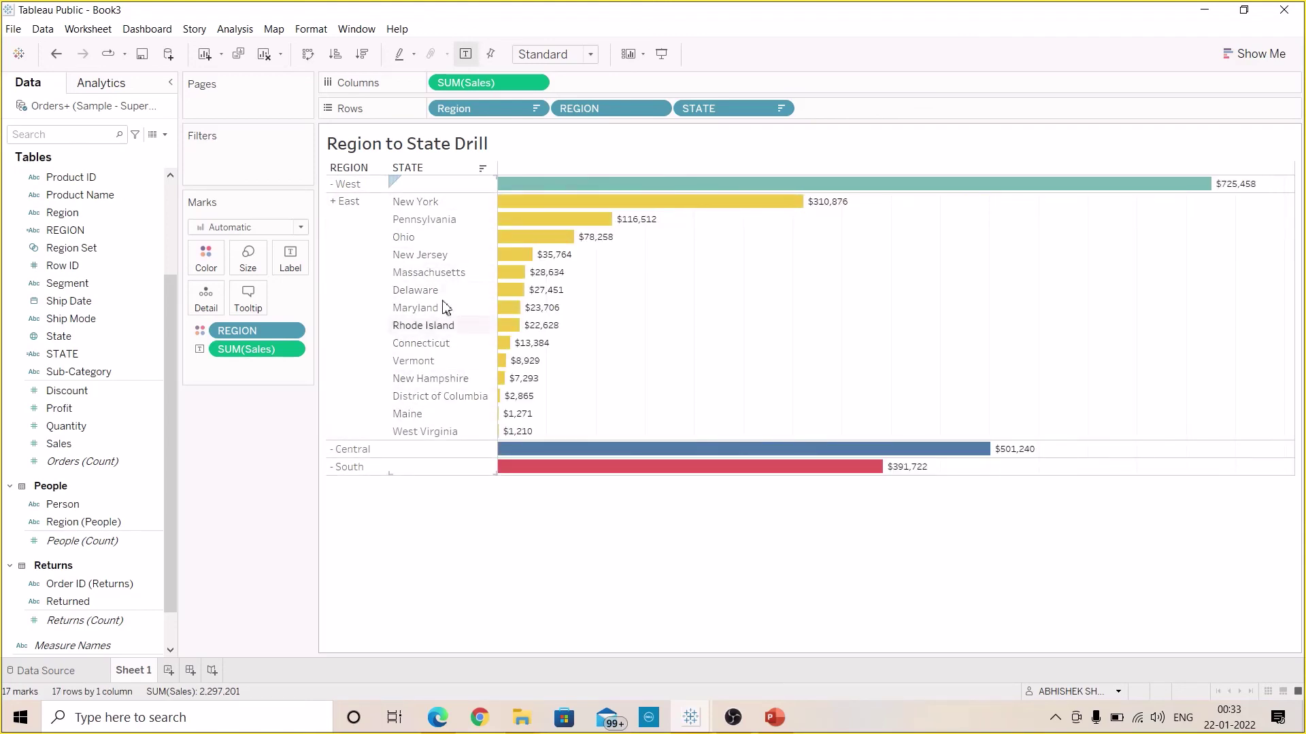
click(343, 469)
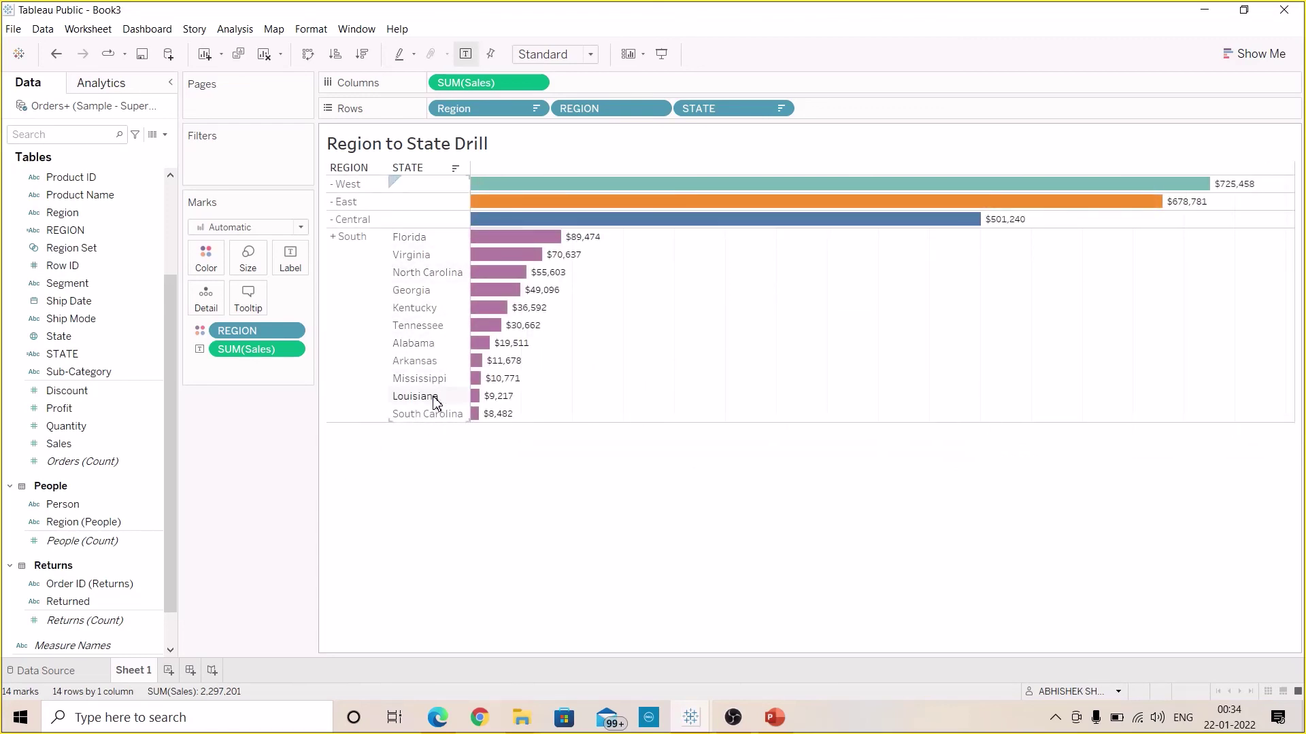
mouse_move(517, 403)
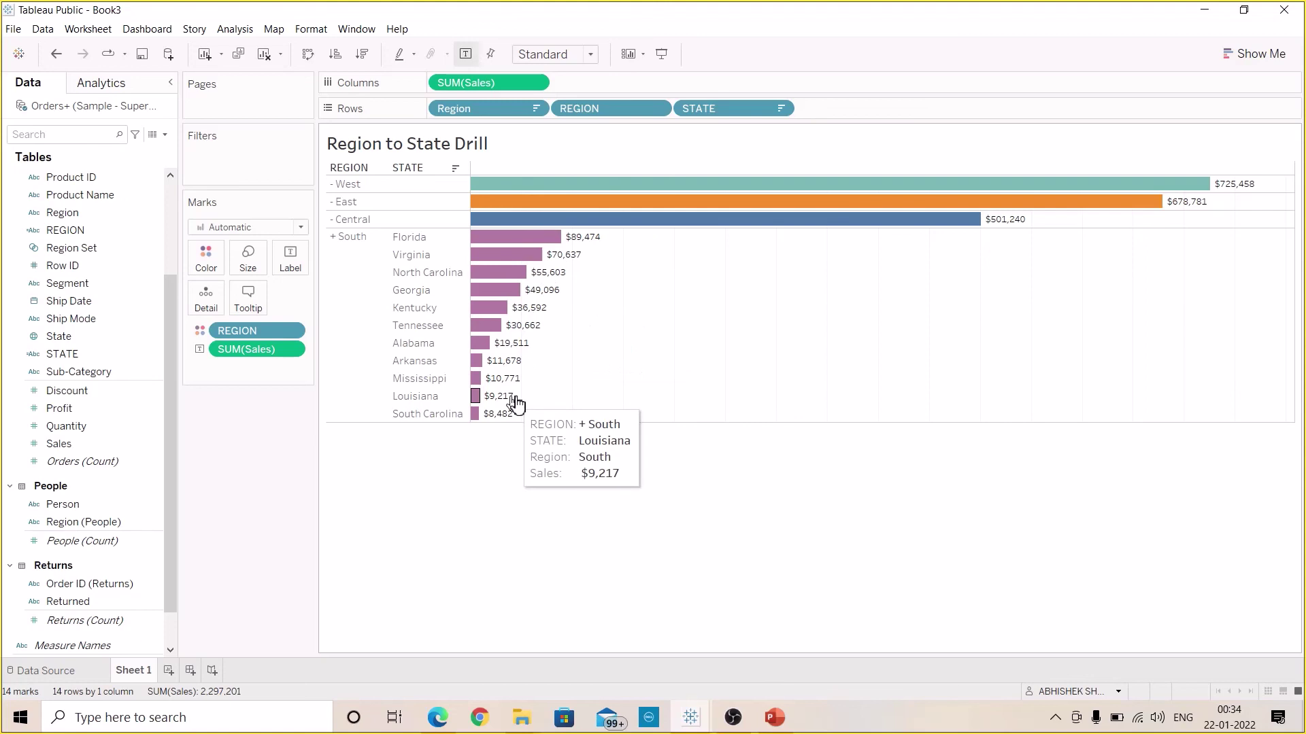